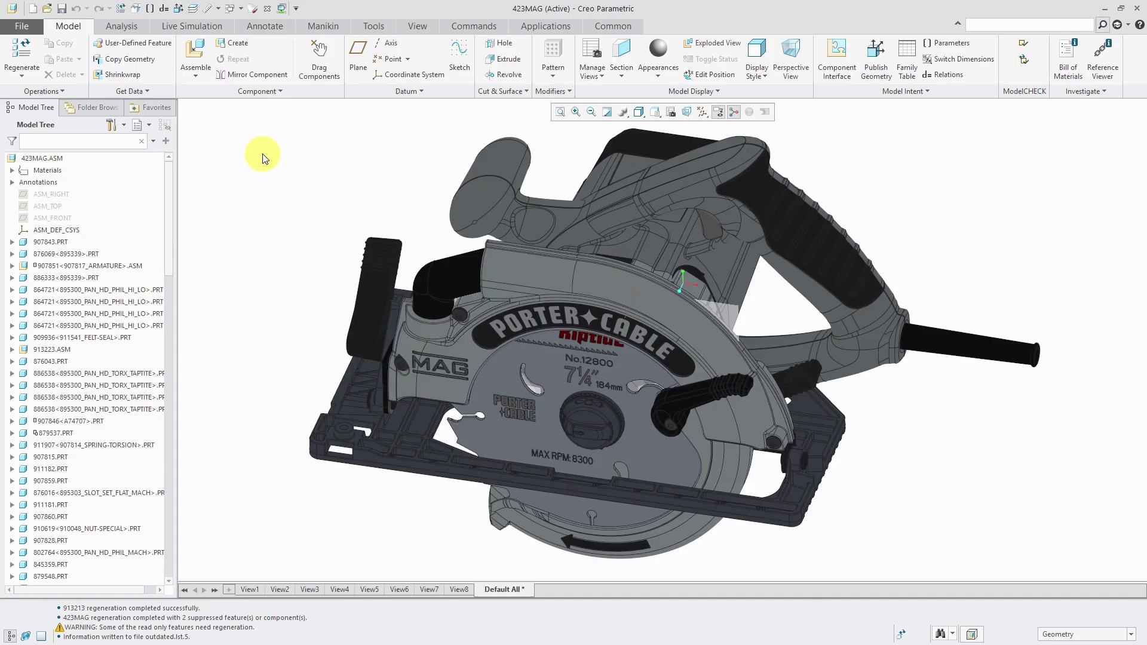
# - Create a new drawing without the default template, using an empty sheet with format
pyautogui.click(33, 9)
pyautogui.click(511, 324)
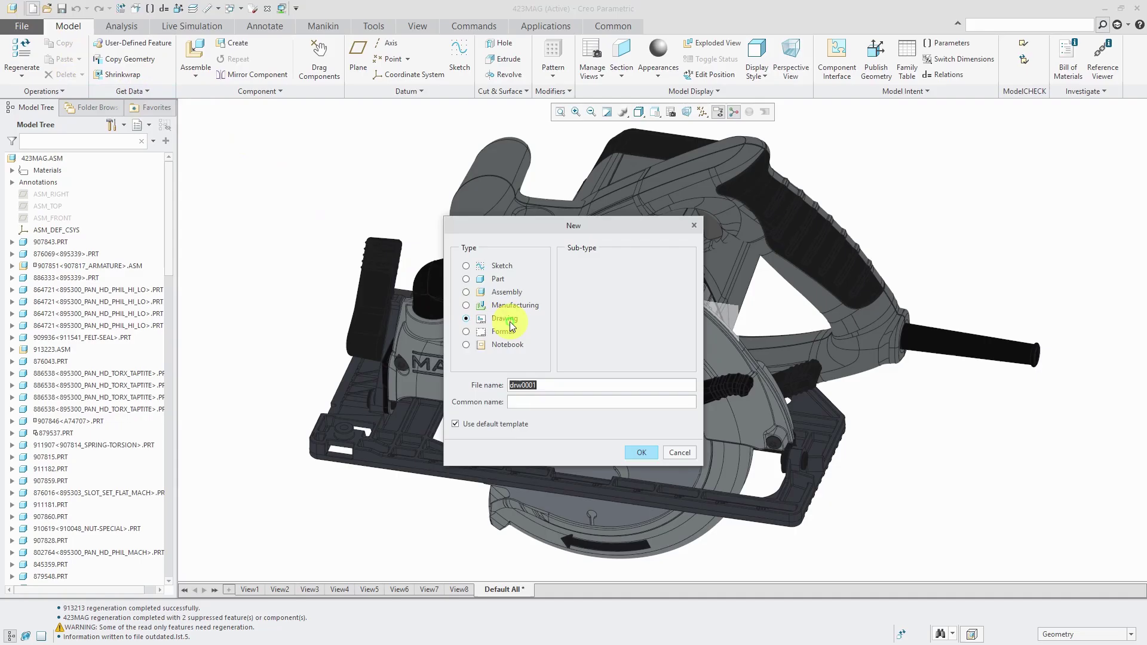
pyautogui.click(490, 425)
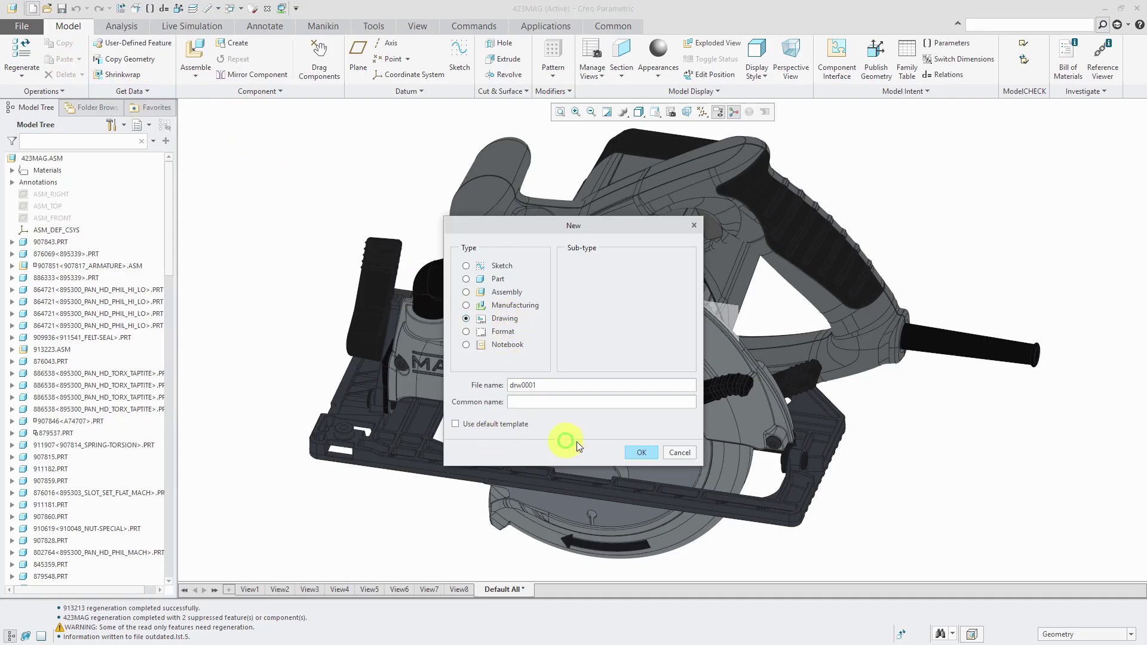
pyautogui.click(630, 455)
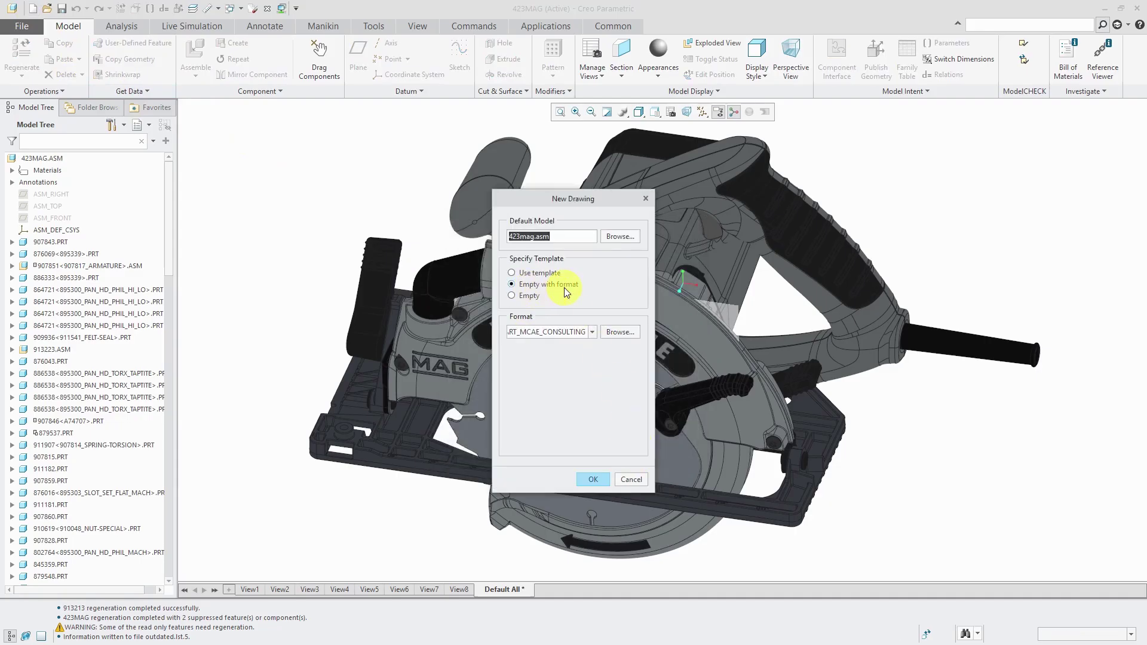
pyautogui.click(588, 480)
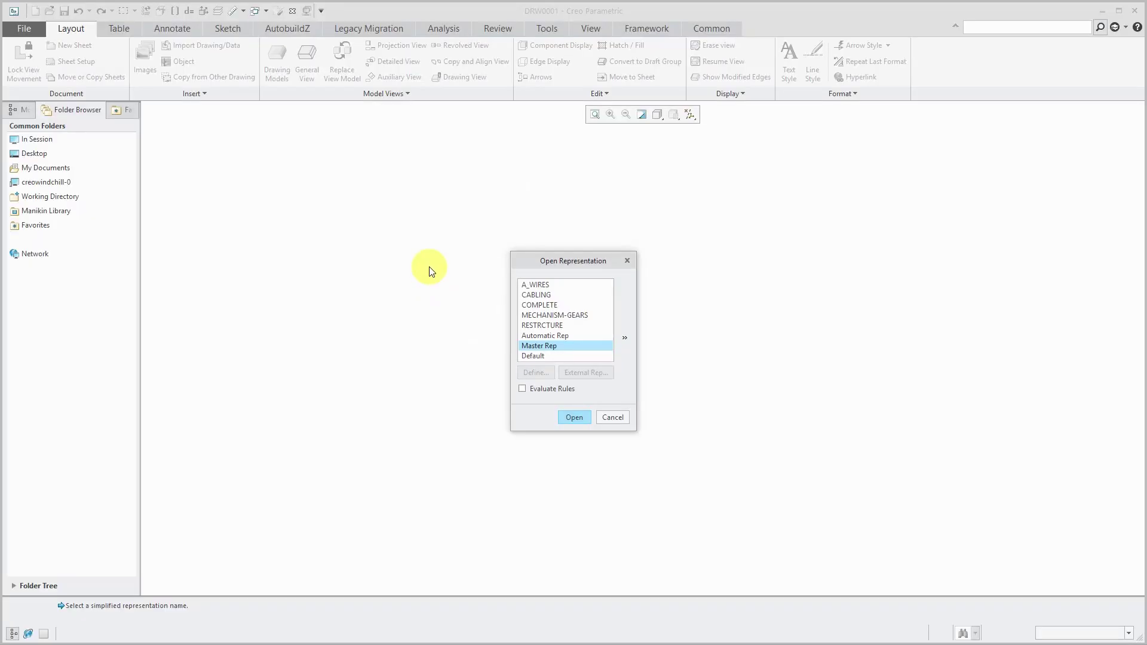
# - Open the 423MAG Master Rep, skip the missing lever-guard part, and keep format sheet 1 with blank parameters
pyautogui.click(574, 417)
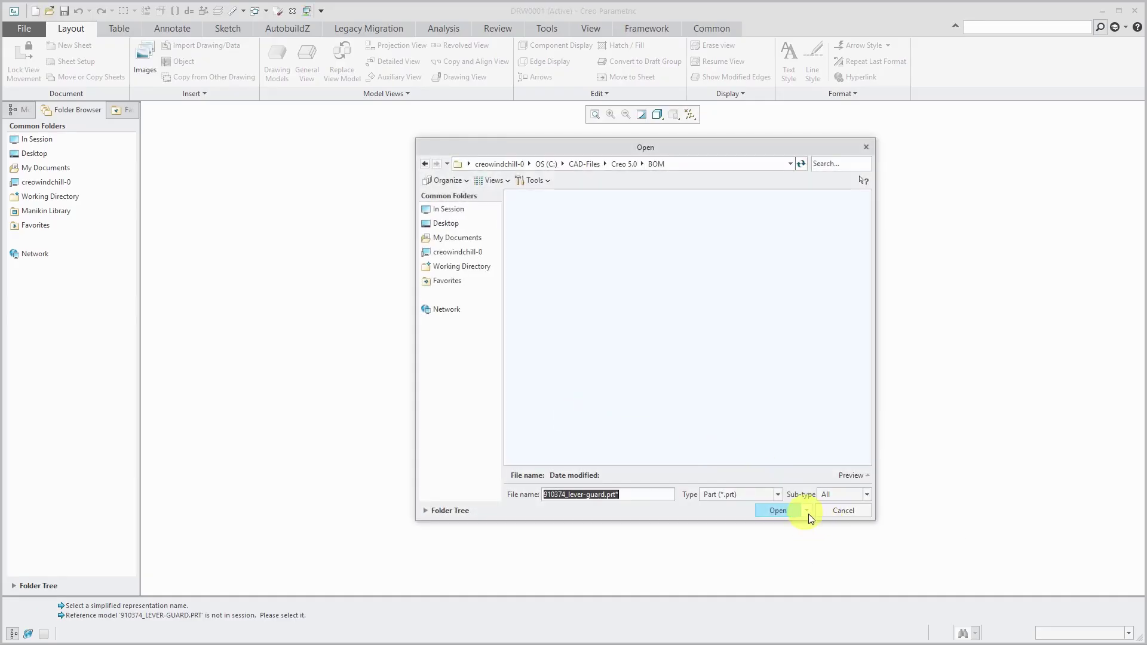
pyautogui.click(857, 510)
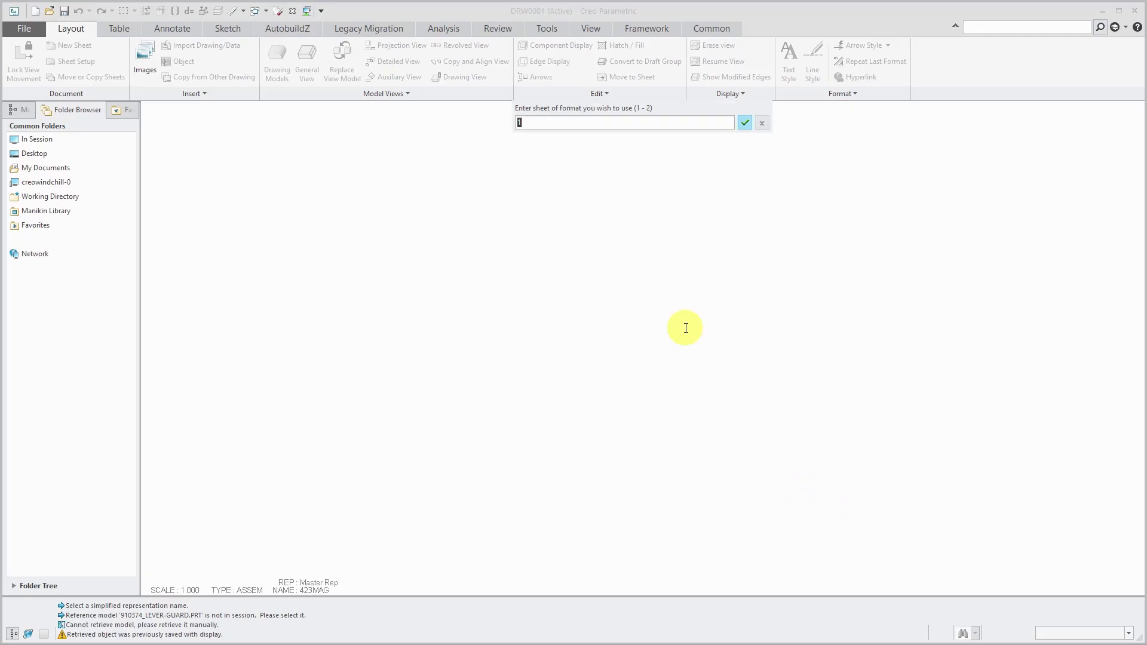
pyautogui.press('Return')
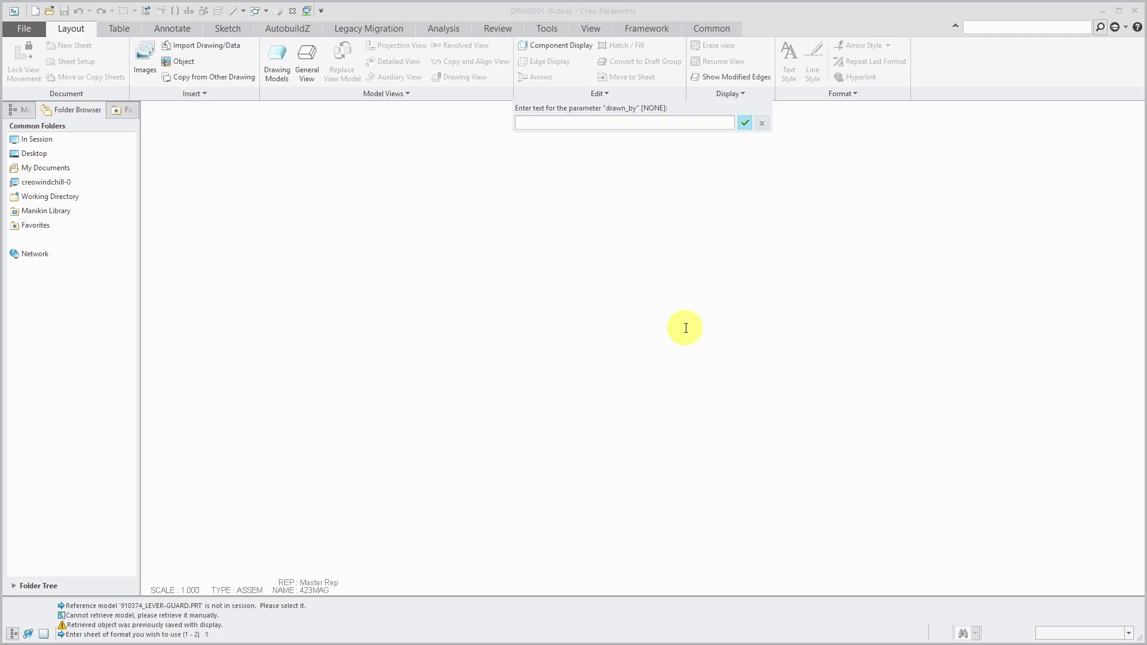
pyautogui.press('Return')
pyautogui.press('Return')
pyautogui.press('Return')
pyautogui.press('Return')
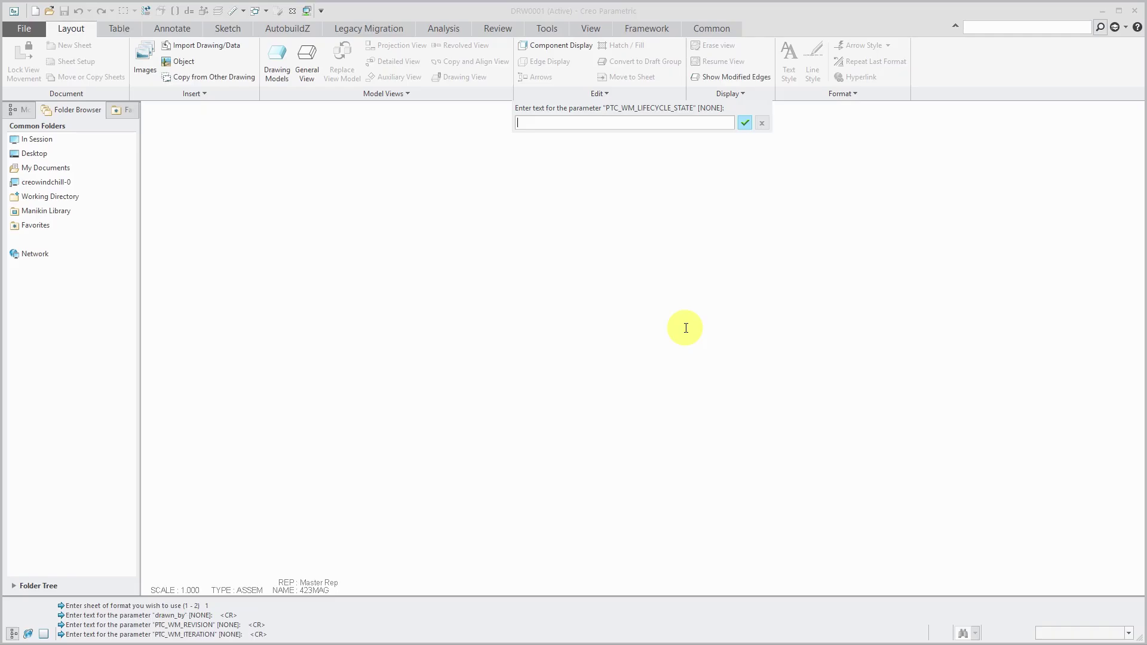
pyautogui.press('Return')
pyautogui.press('Return')
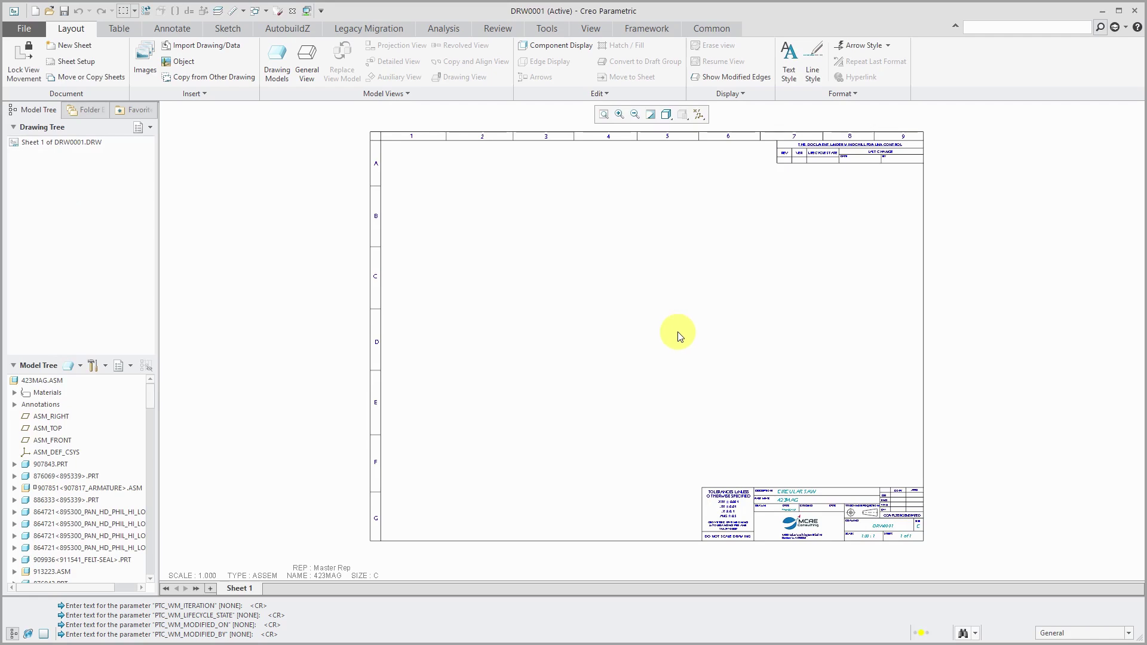
# - Place a general view of the VIEW3 exploded state near the sheet centre
pyautogui.click(652, 311)
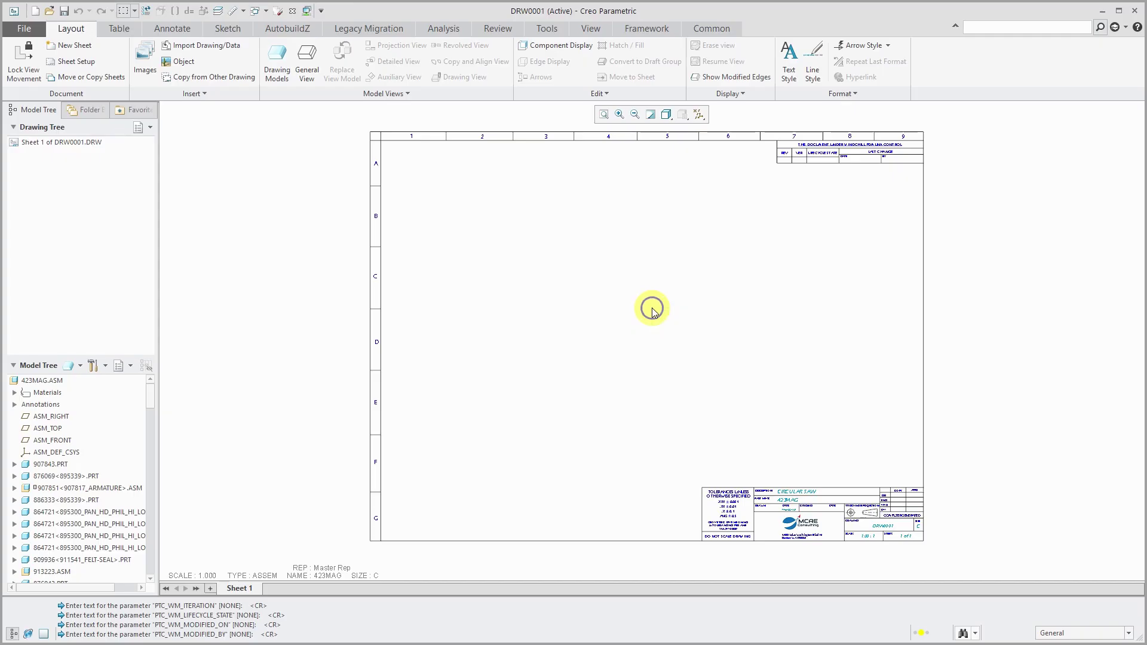
pyautogui.rightClick(652, 311)
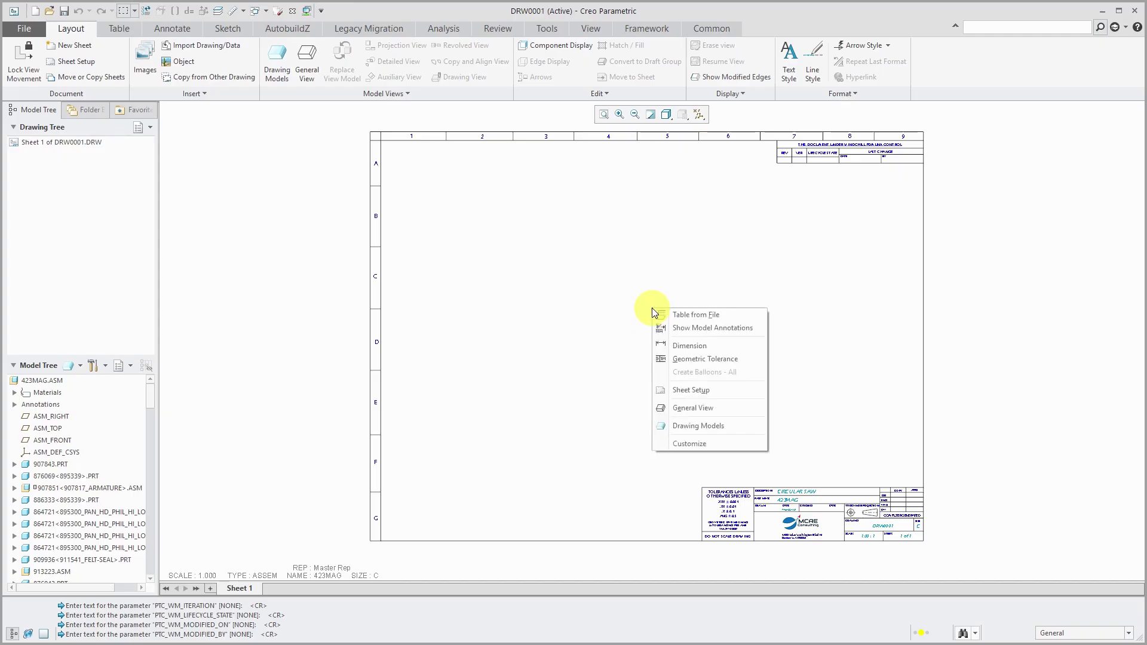
pyautogui.click(702, 408)
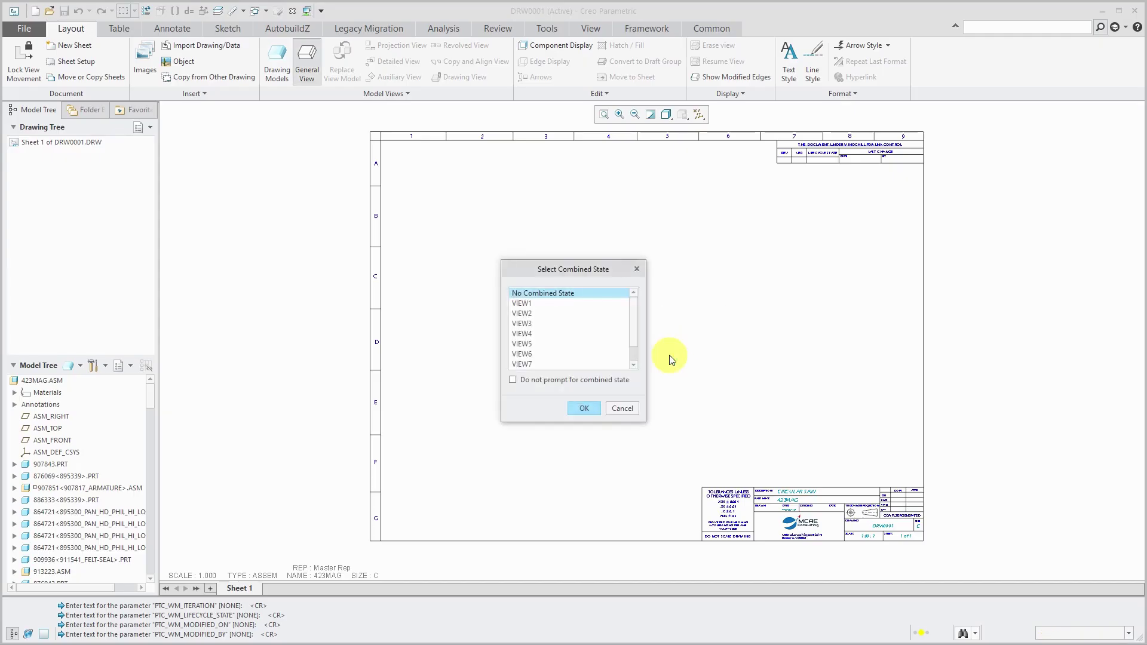
pyautogui.click(524, 325)
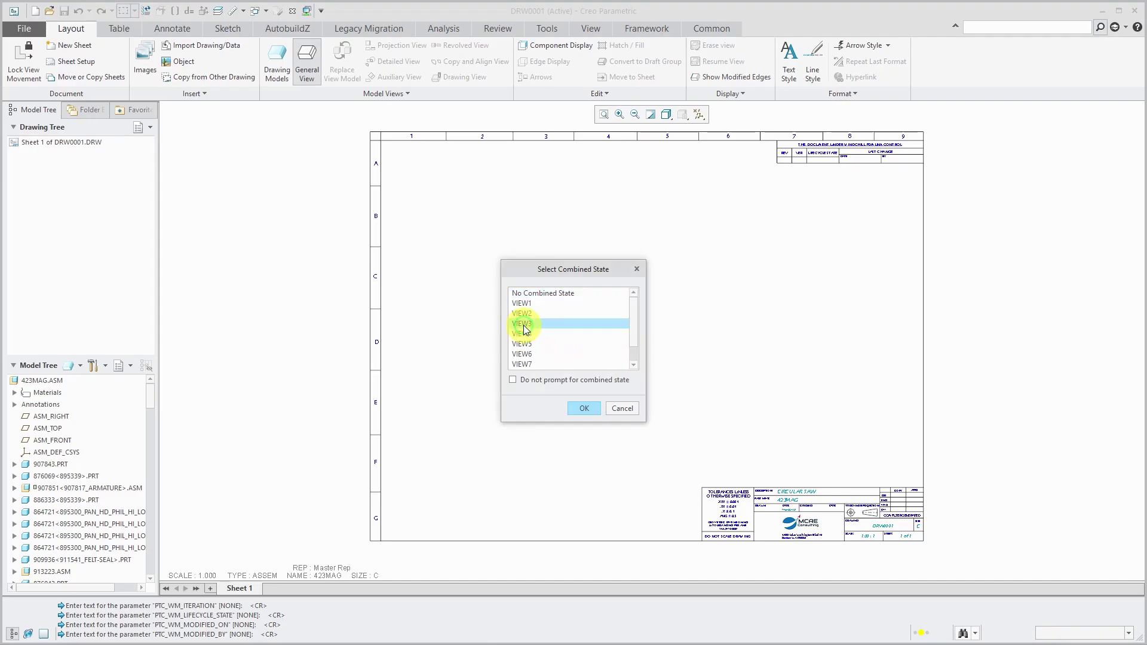
pyautogui.click(584, 409)
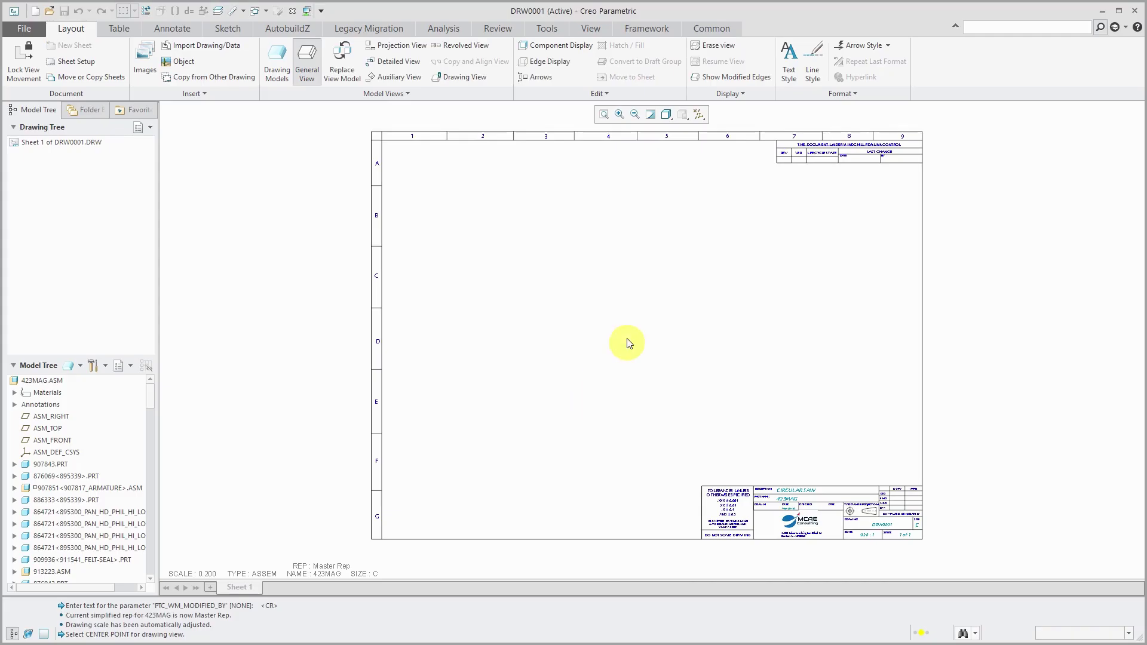
pyautogui.click(711, 382)
pyautogui.click(660, 328)
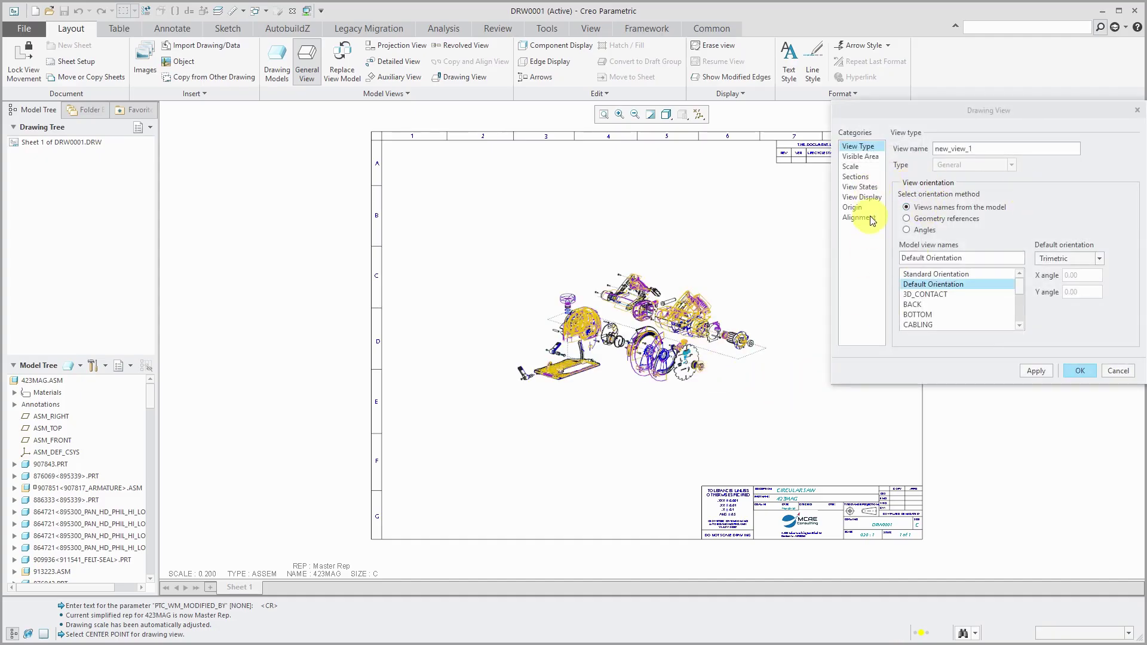
# - Display the view as Shading With Edges at a custom scale of 0.400
pyautogui.click(861, 197)
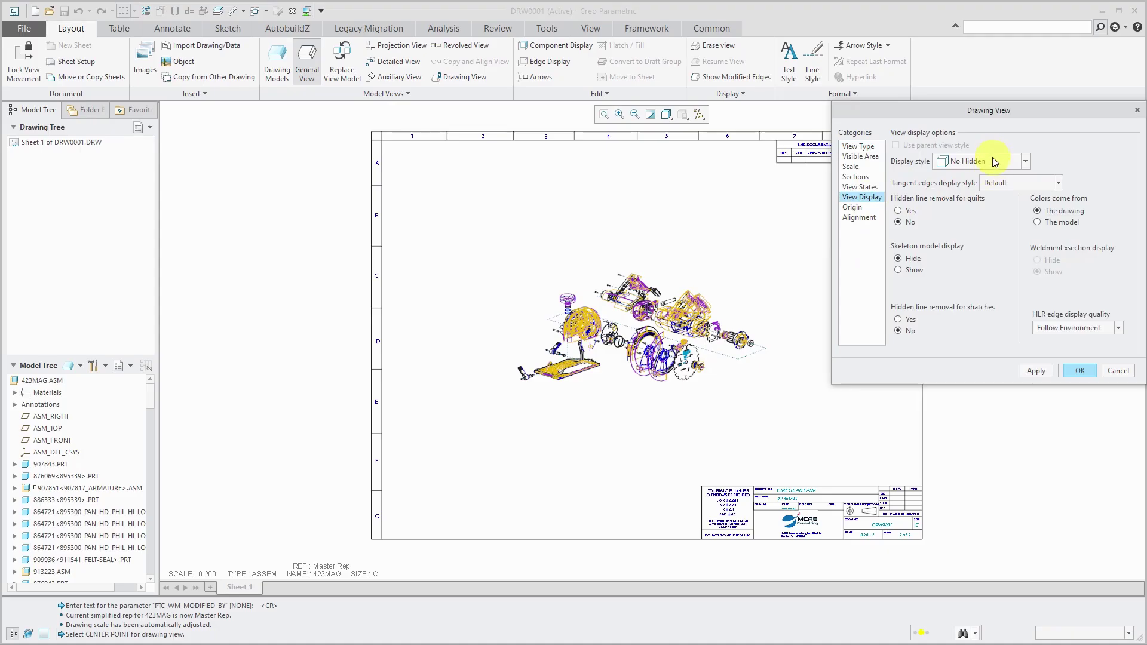
pyautogui.click(995, 162)
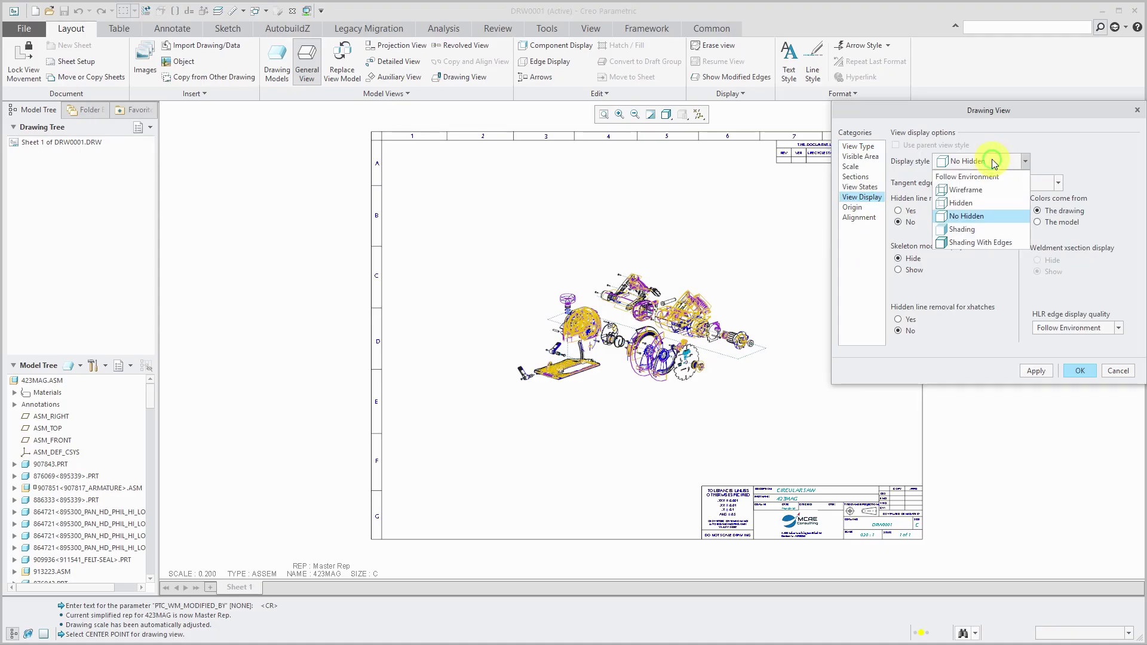
pyautogui.click(982, 244)
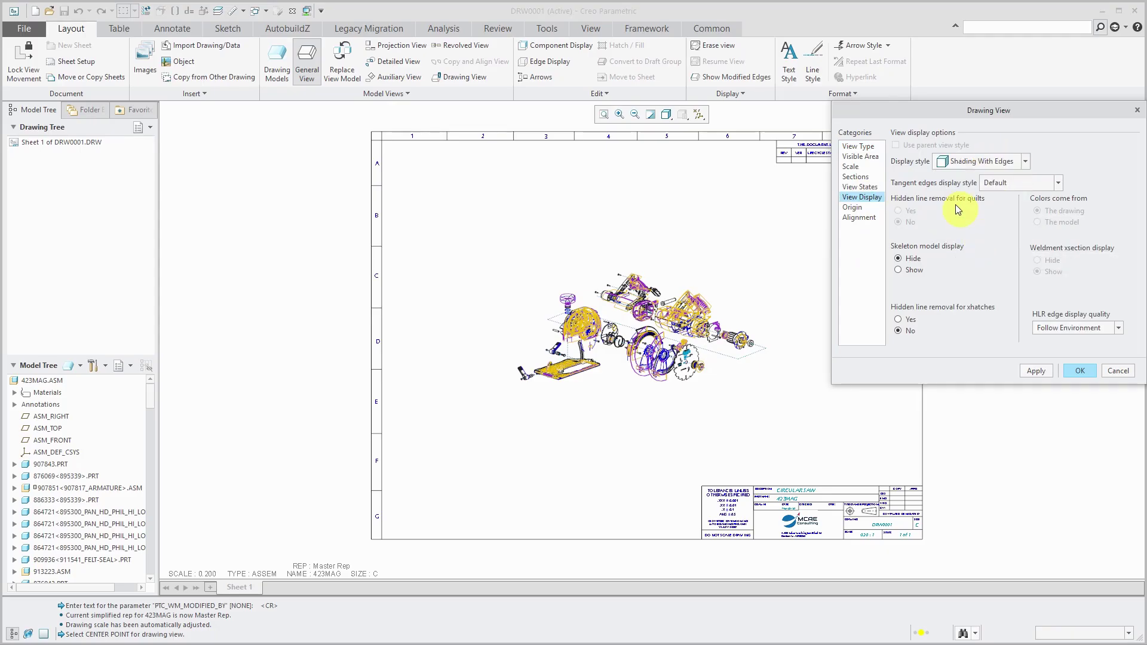
pyautogui.click(854, 167)
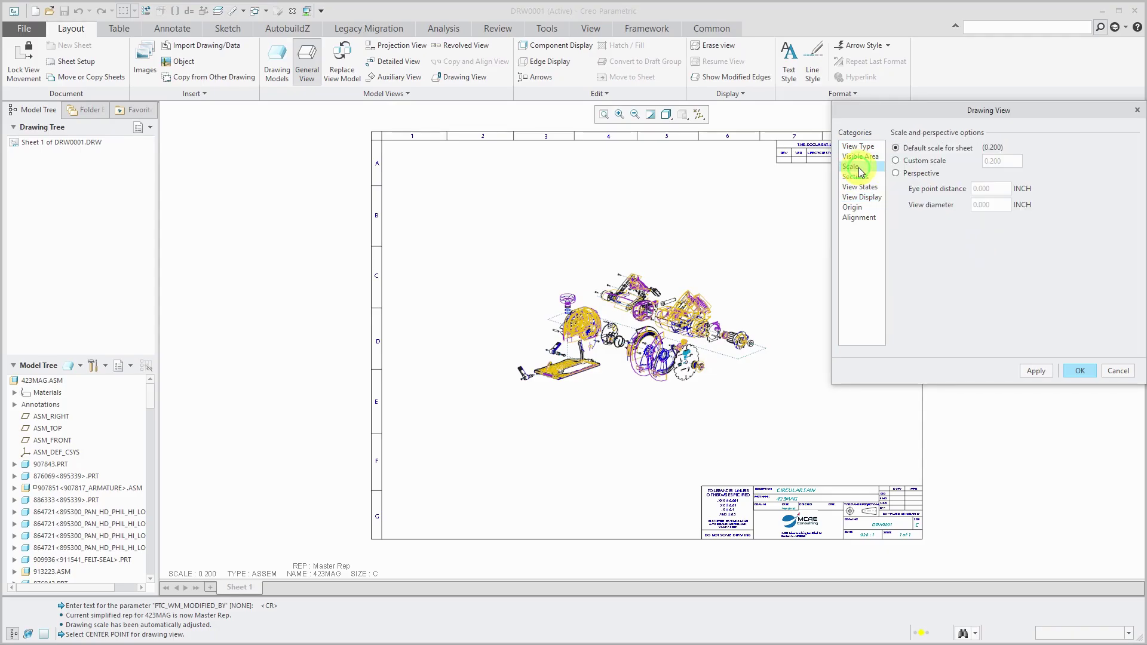
pyautogui.click(907, 166)
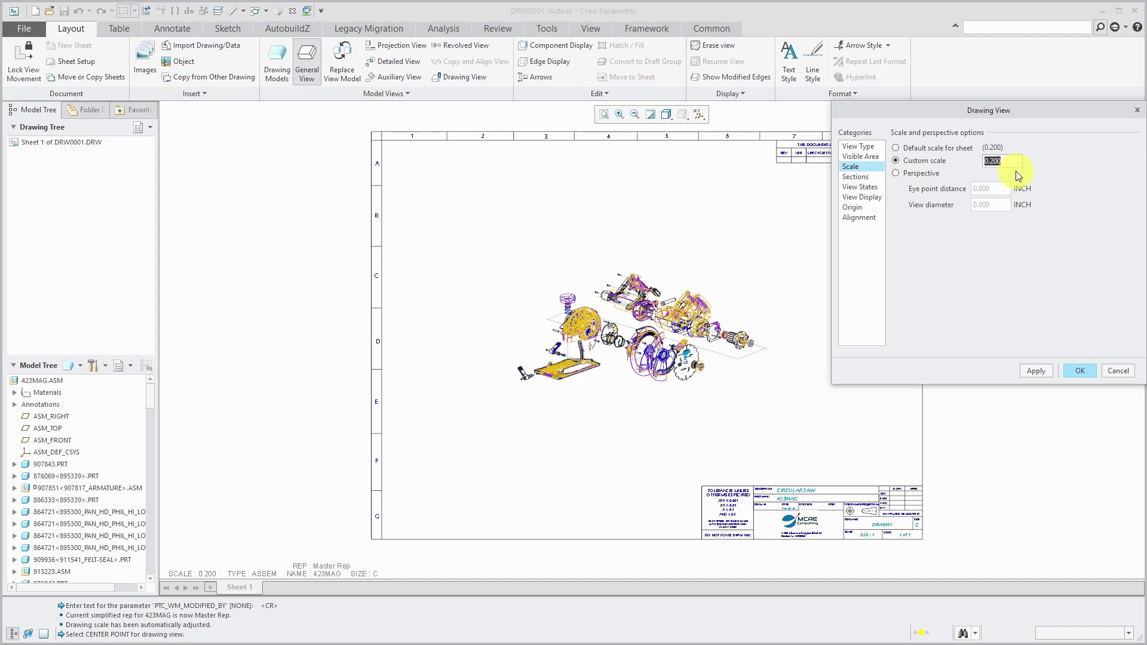
pyautogui.write('0.5')
pyautogui.press('Return')
pyautogui.click(1038, 370)
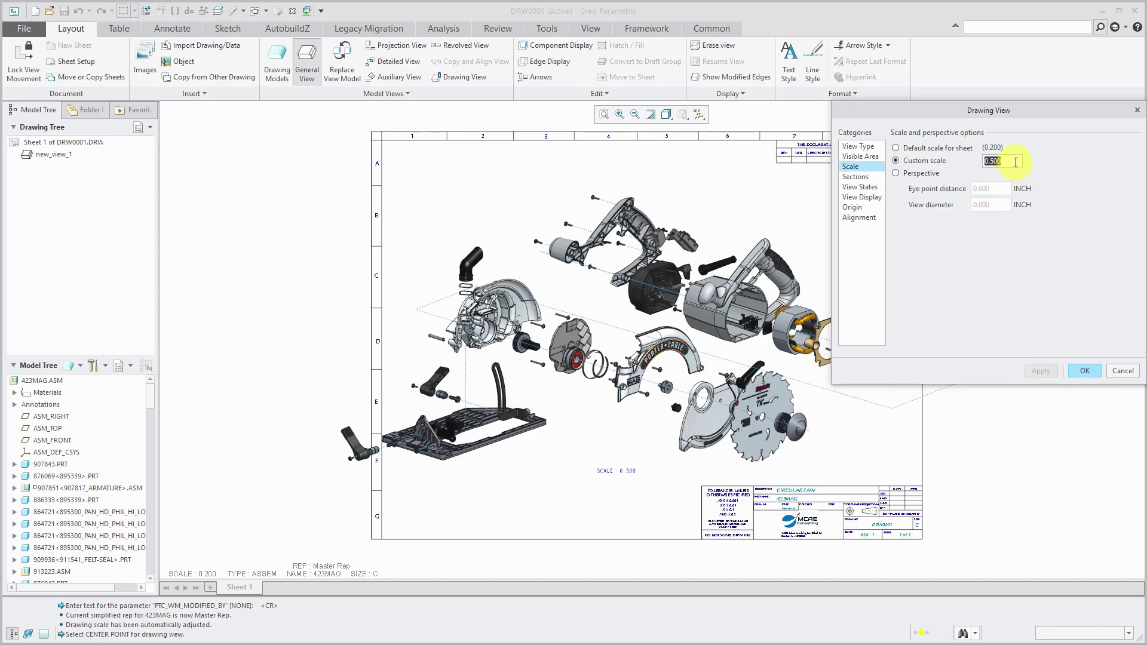
pyautogui.write('.4')
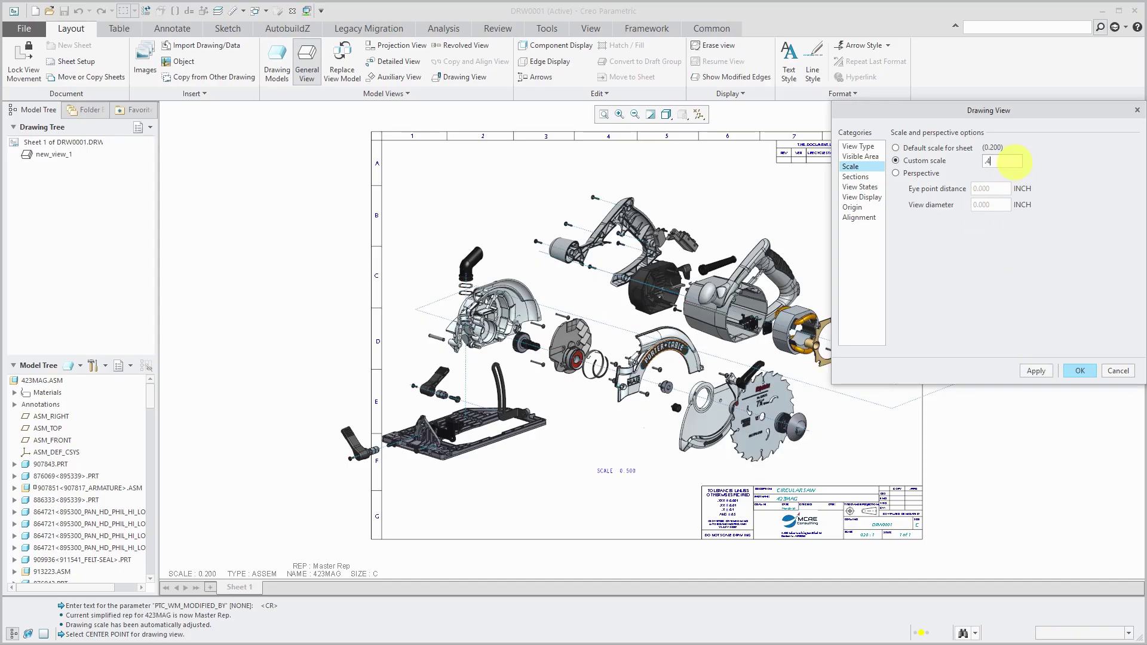
pyautogui.press('Return')
pyautogui.click(1035, 370)
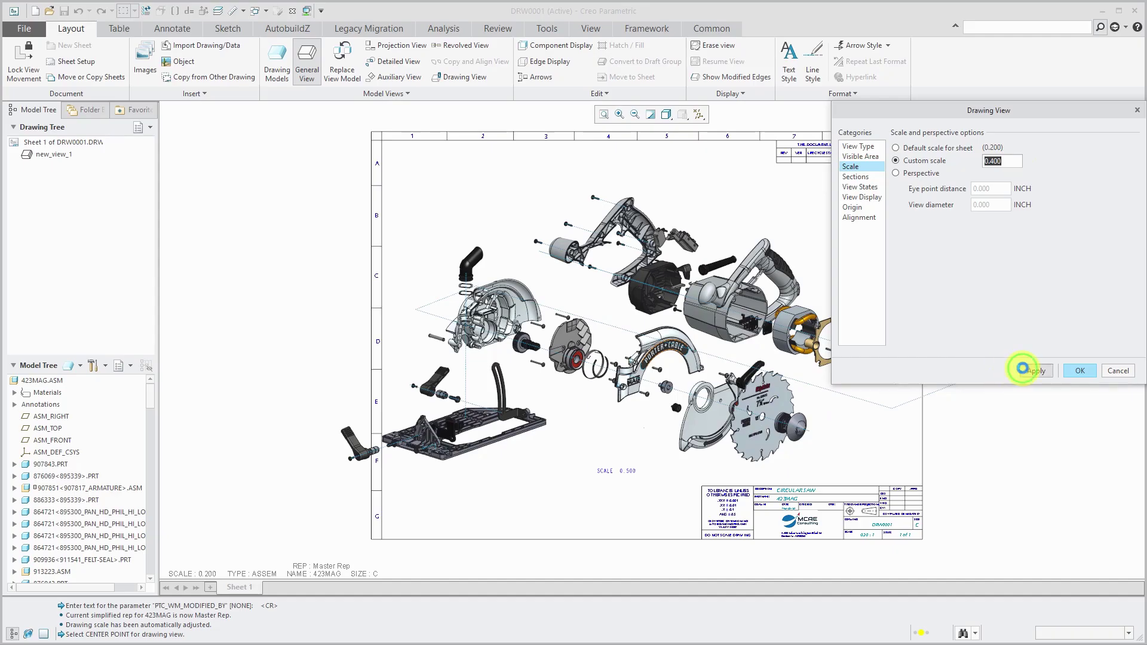
# - Move the exploded view slightly up and to the right on sheet 1
pyautogui.click(1084, 370)
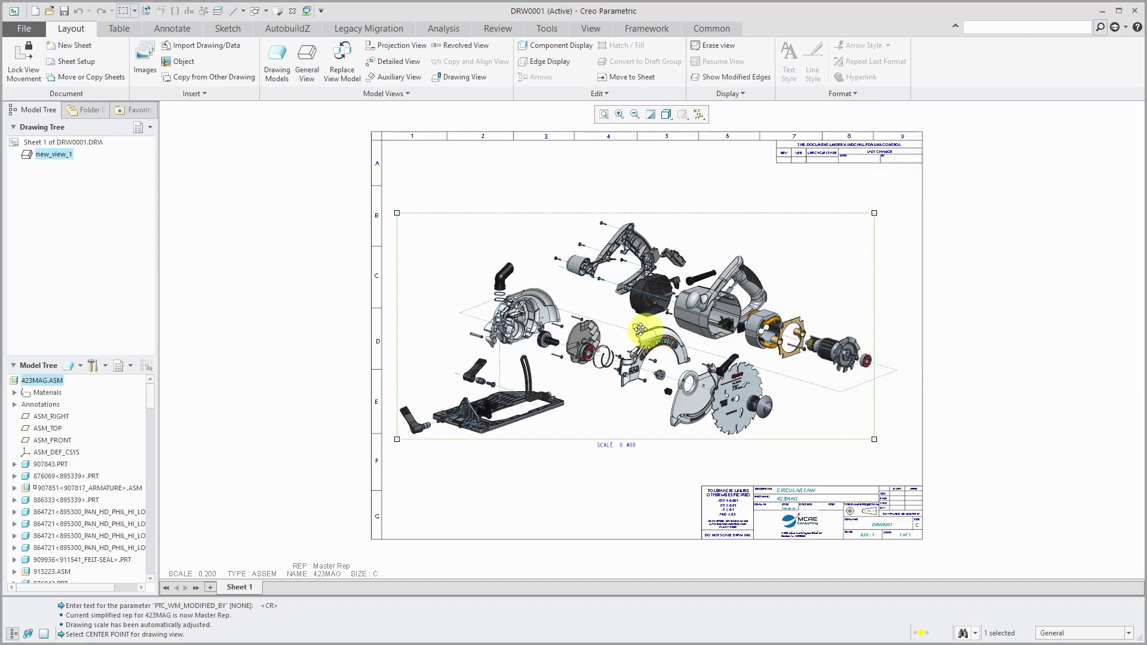
pyautogui.moveTo(635, 326); pyautogui.dragTo(656, 322)
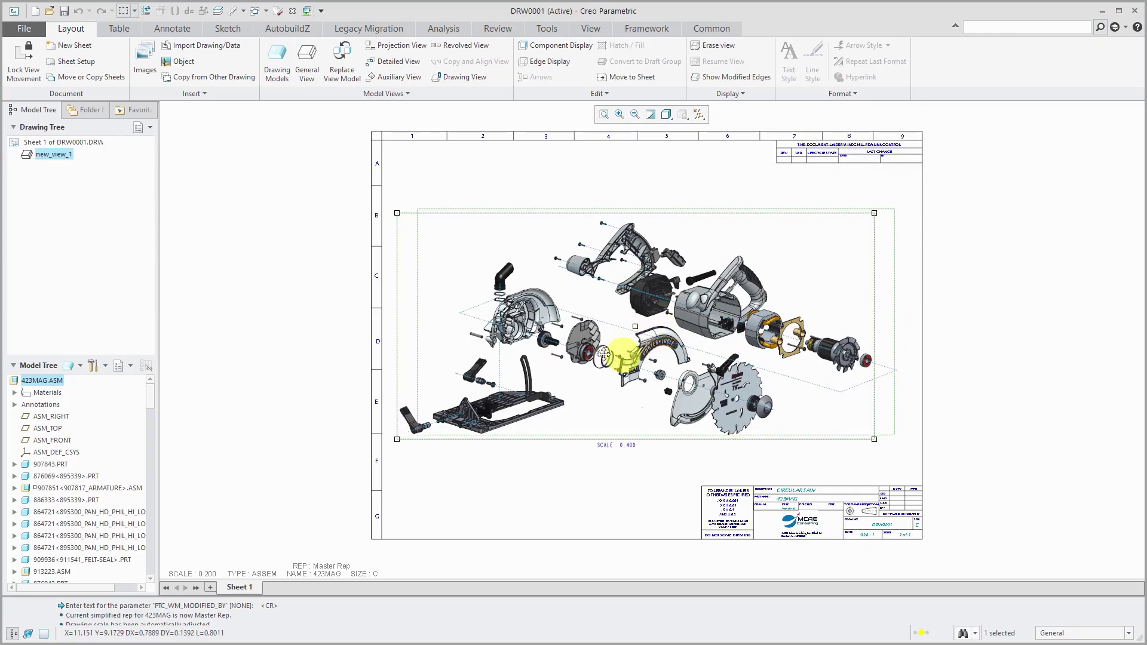
pyautogui.click(271, 282)
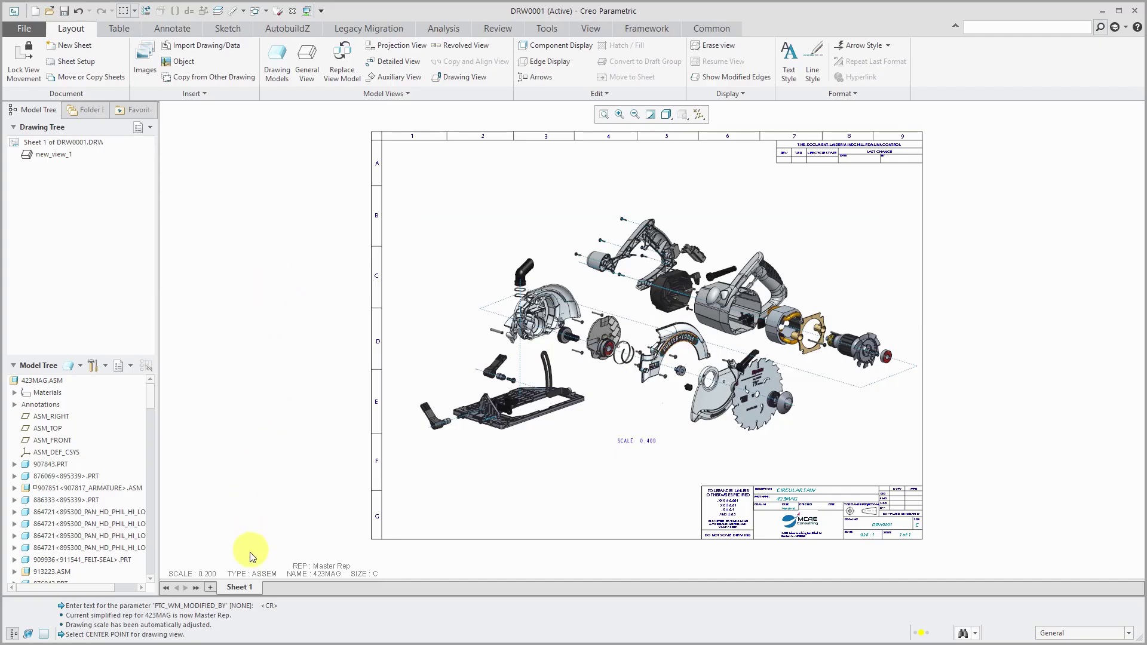
# - Add a new blank Sheet 2 to the drawing
pyautogui.click(237, 589)
pyautogui.rightClick(238, 586)
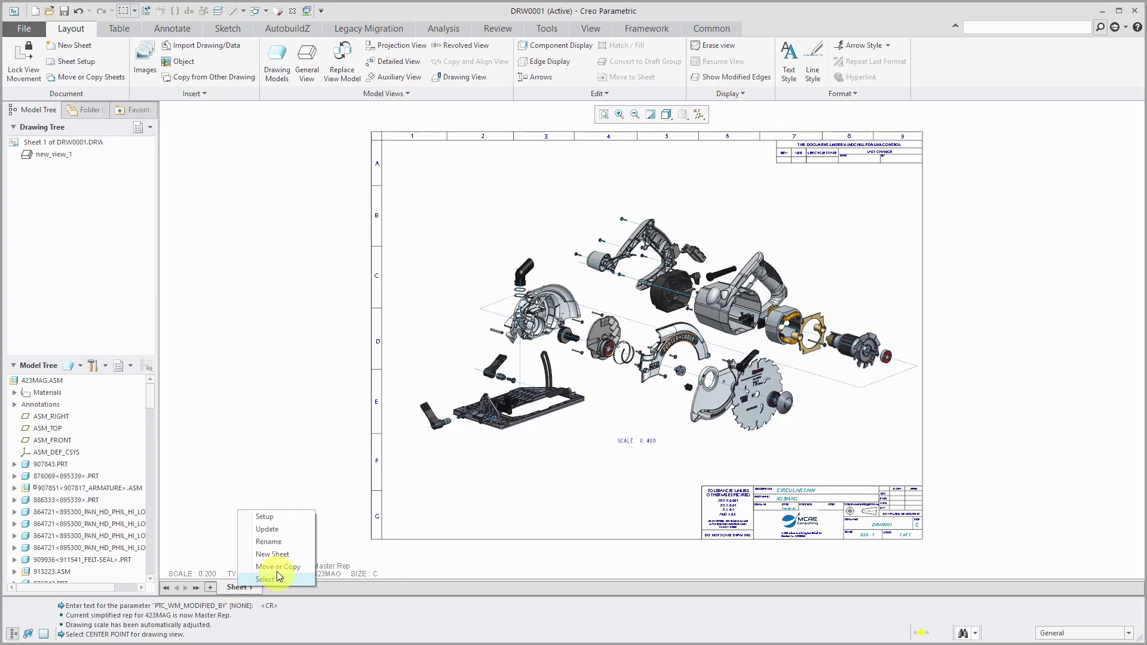
pyautogui.click(275, 554)
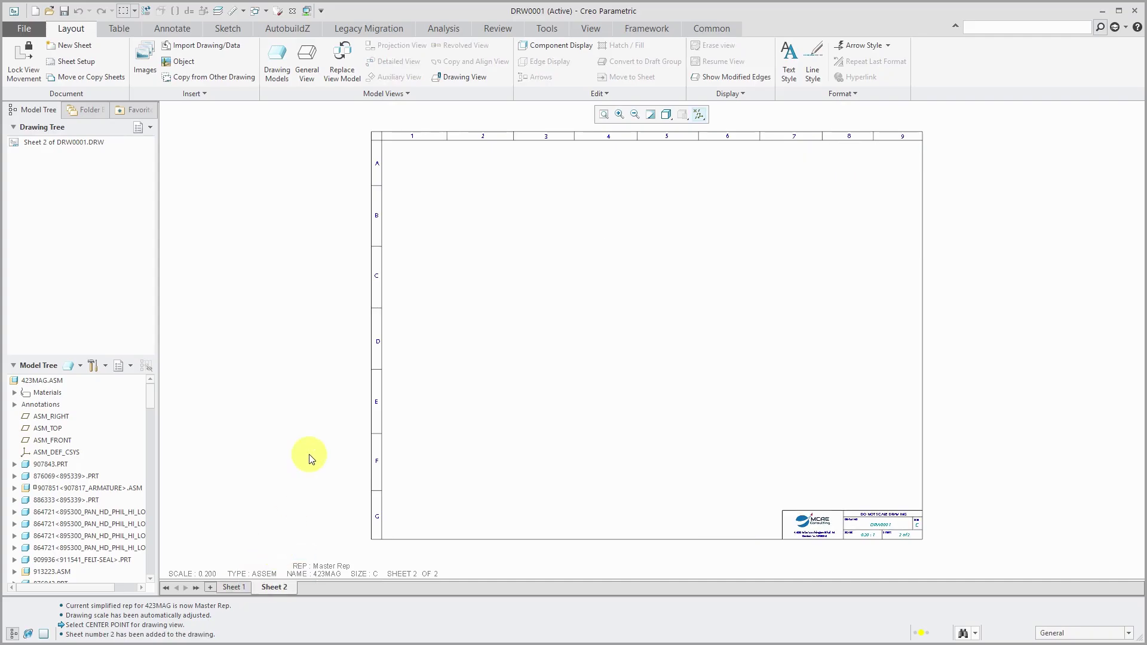
# - Insert a 7-column by 3-row table grid near the top of sheet 2
pyautogui.click(119, 30)
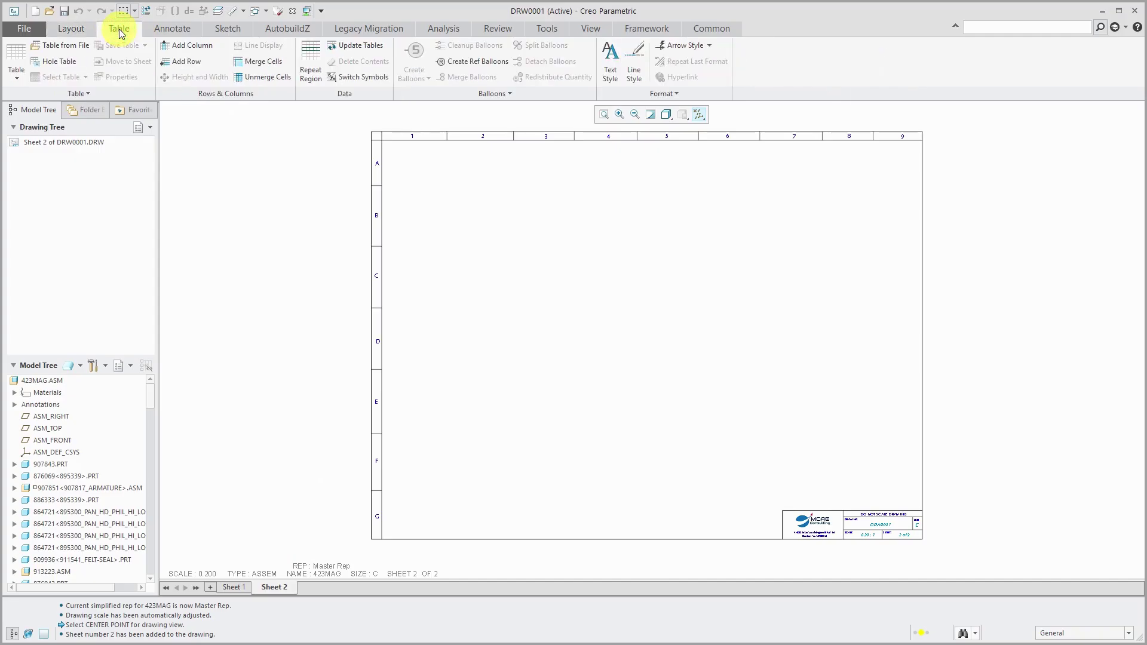
pyautogui.click(20, 76)
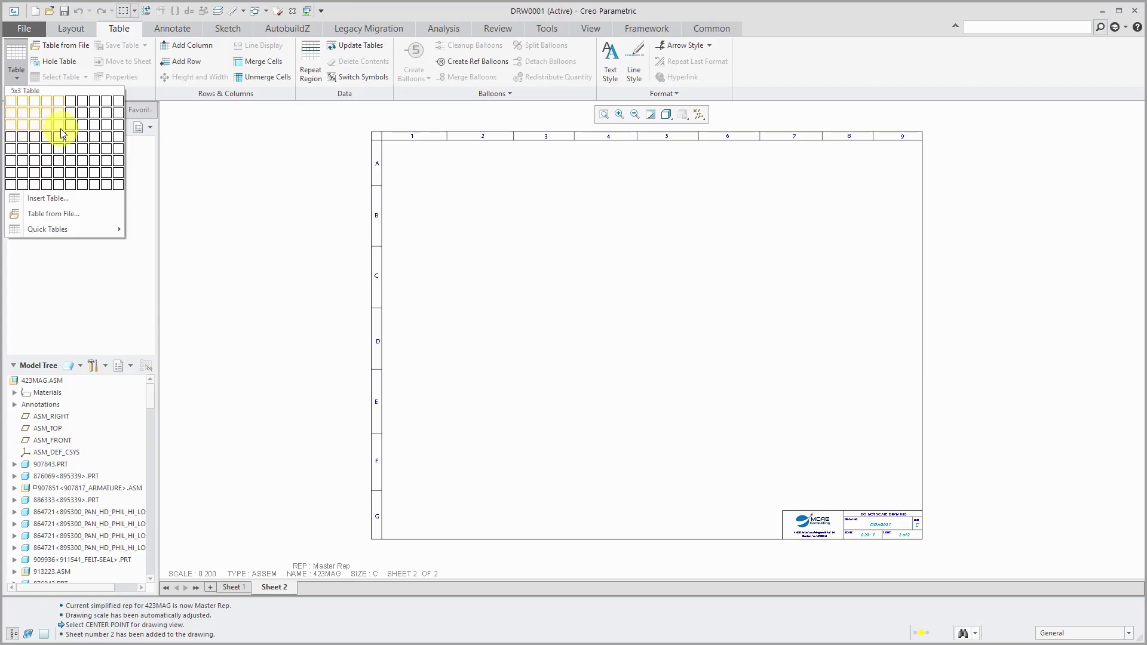
pyautogui.click(82, 130)
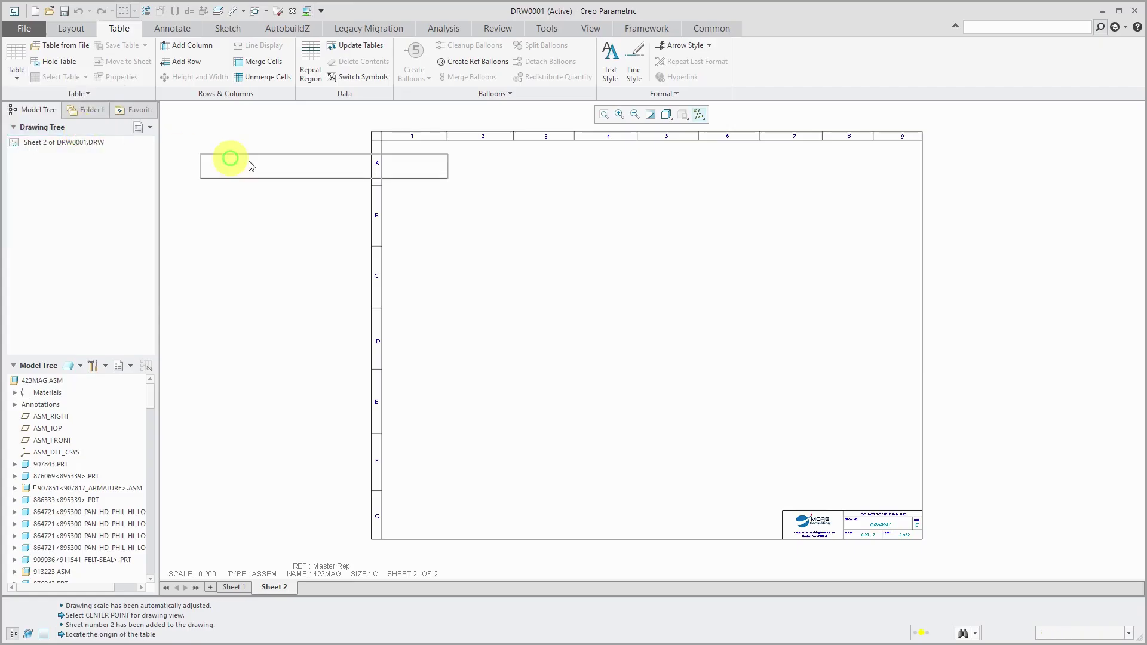
pyautogui.click(404, 158)
pyautogui.scroll(-4, 483, 144)
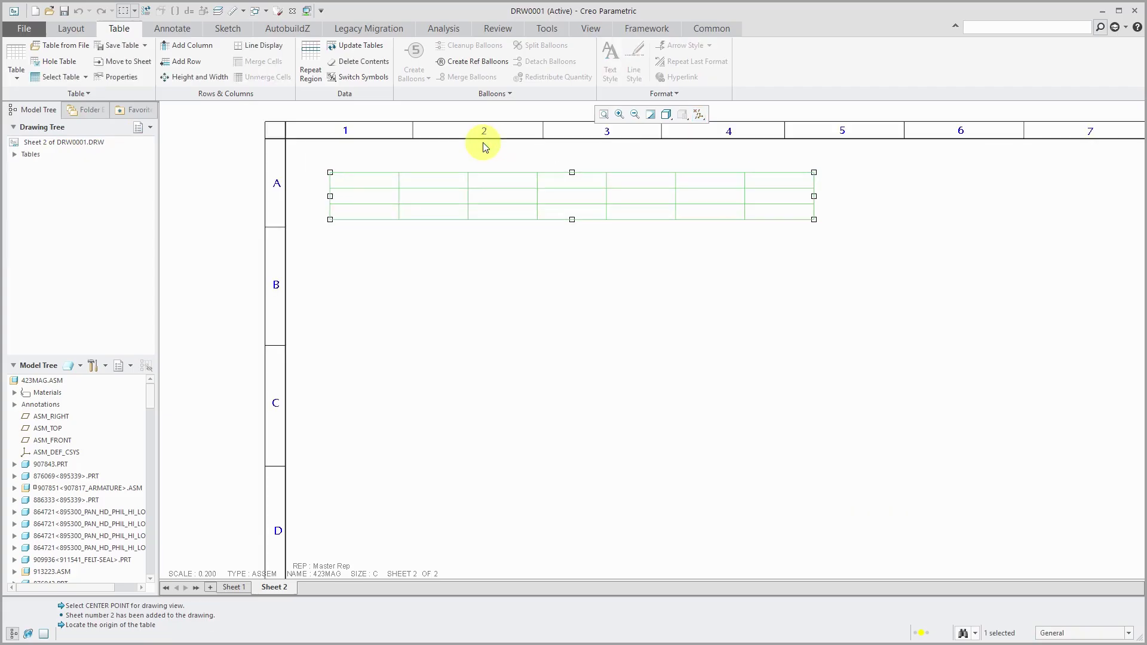
pyautogui.click(817, 401)
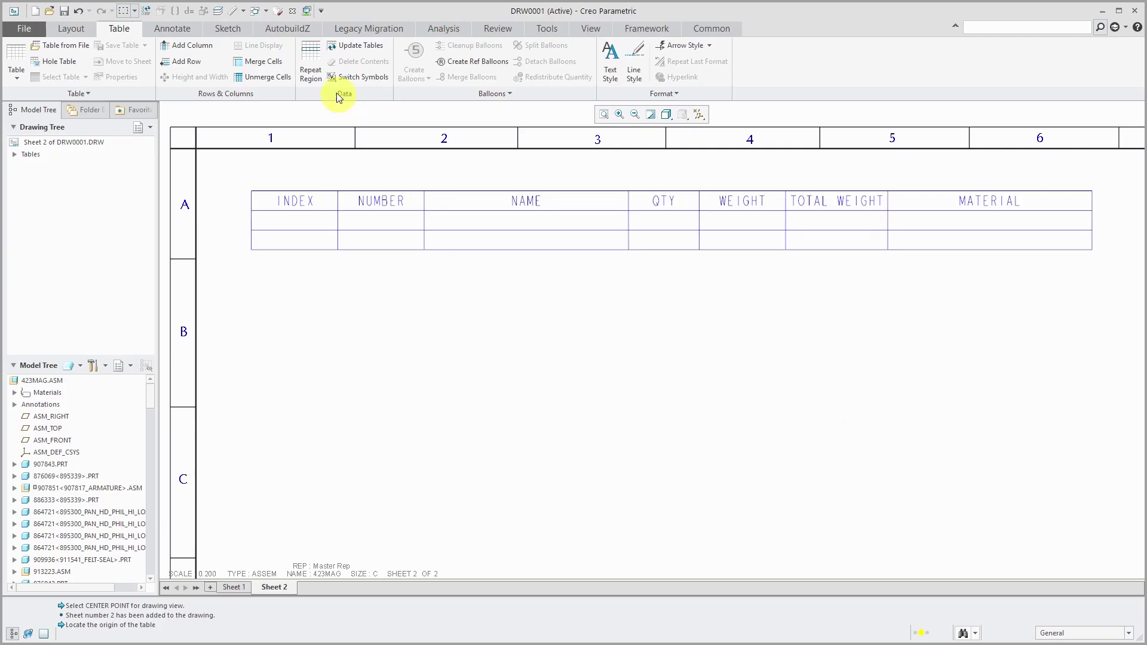
# - Add a simple repeat region spanning the first data row's INDEX through MATERIAL cells
pyautogui.click(321, 78)
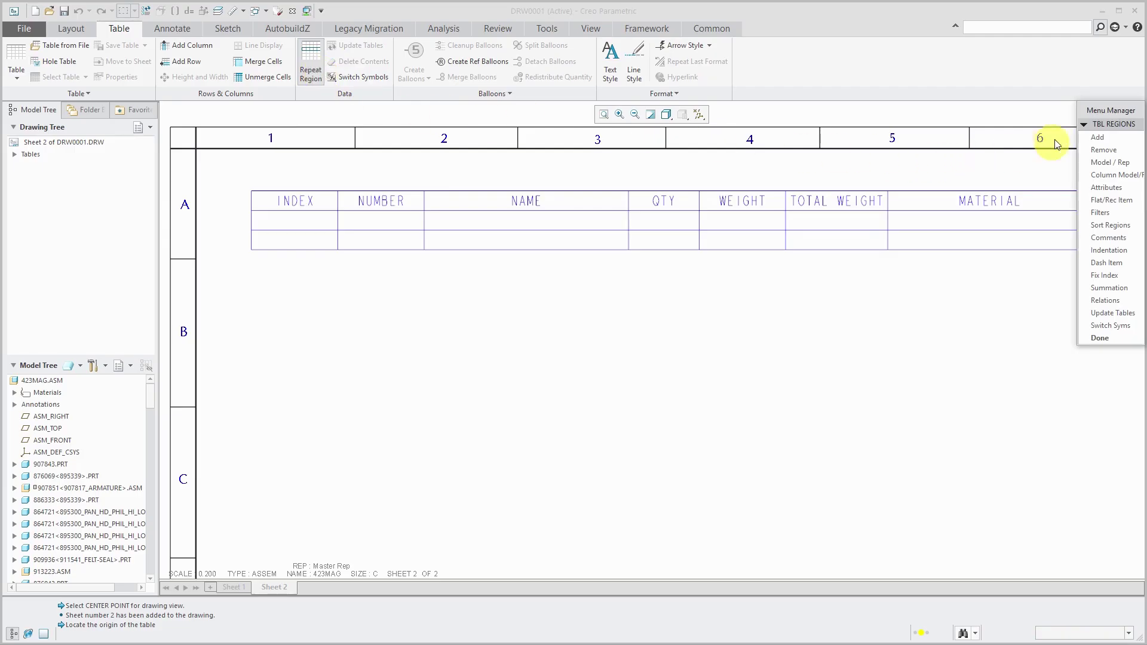
pyautogui.click(1112, 140)
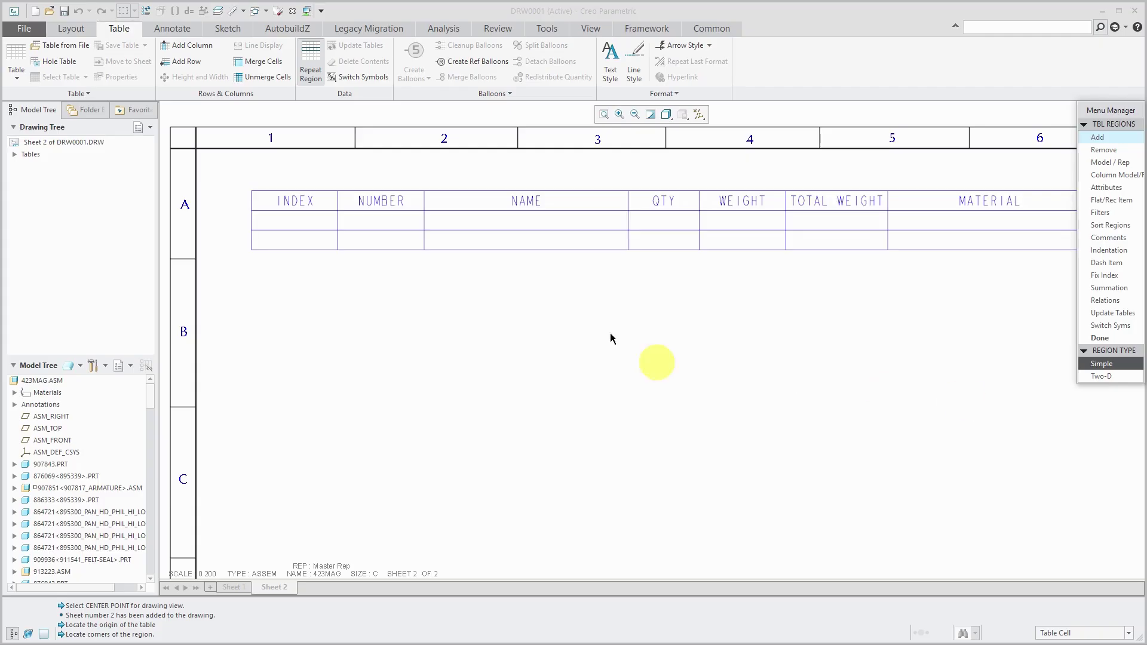
pyautogui.click(309, 224)
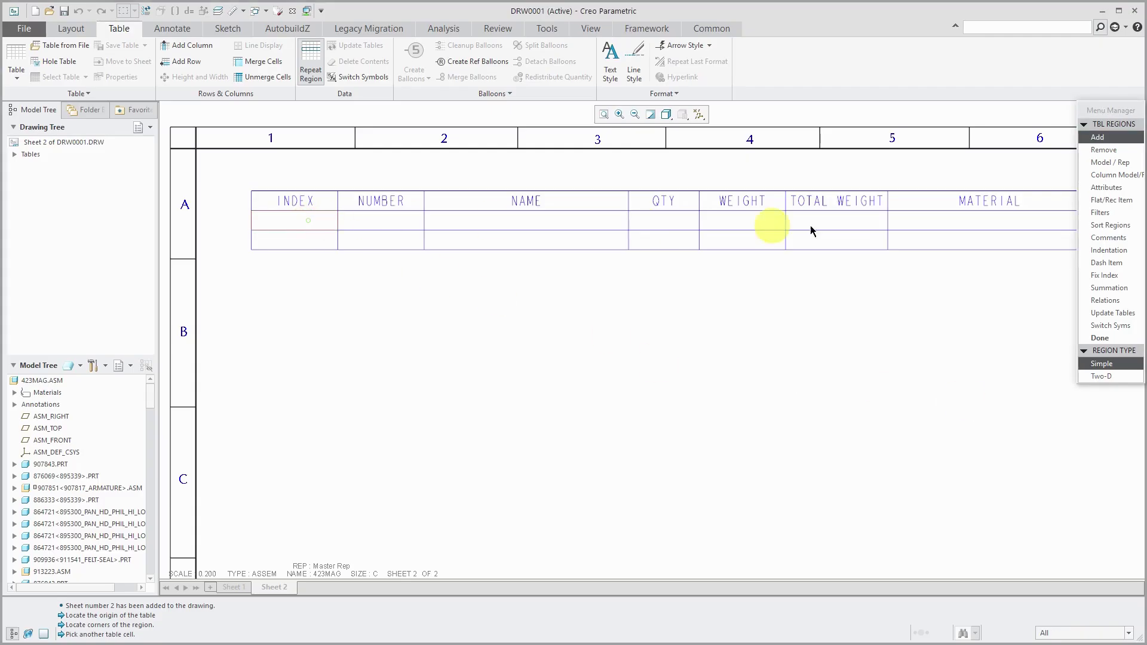
pyautogui.click(944, 226)
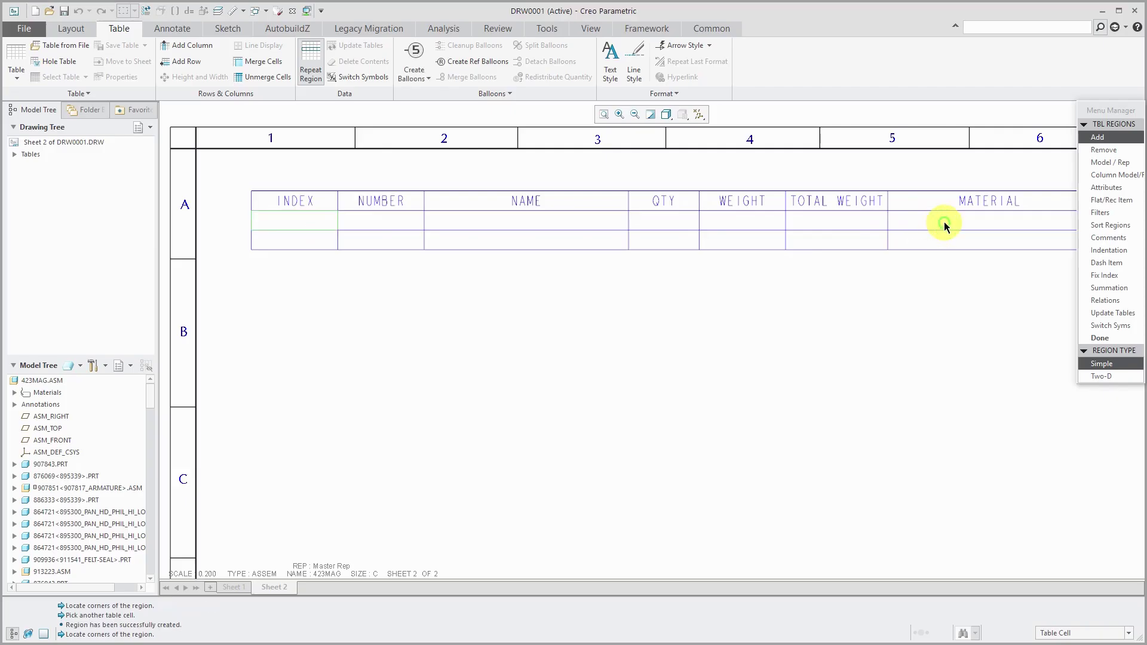
pyautogui.click(1098, 338)
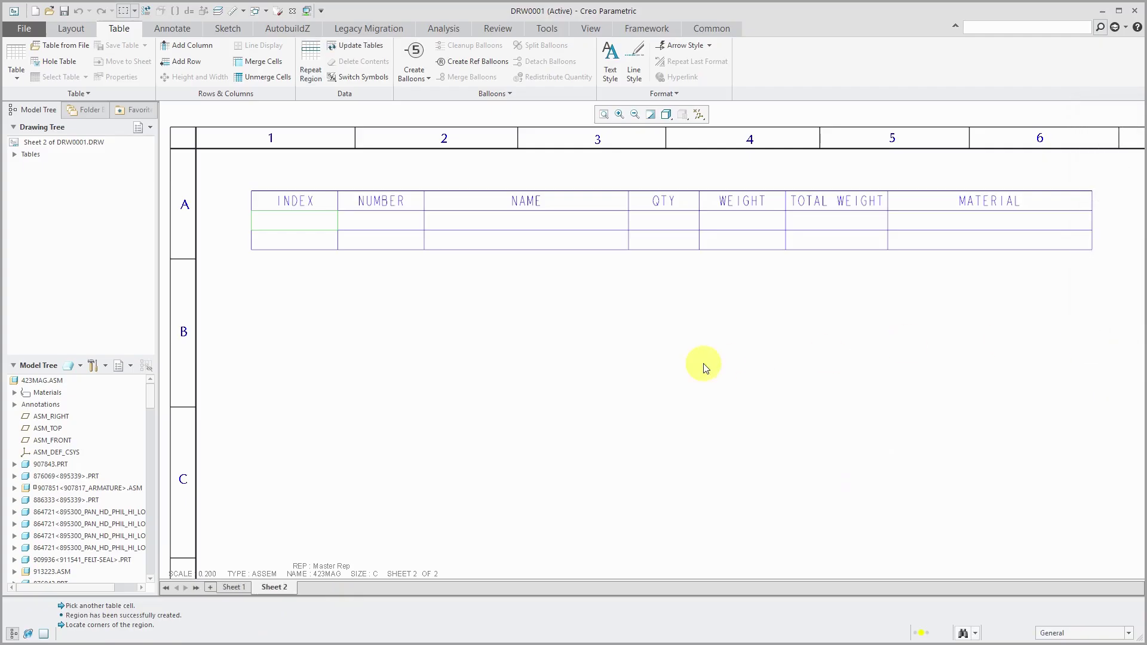
# - Fill the INDEX cell with rpt.index and the NUMBER cell with asm.mbr.name
pyautogui.doubleClick(315, 221)
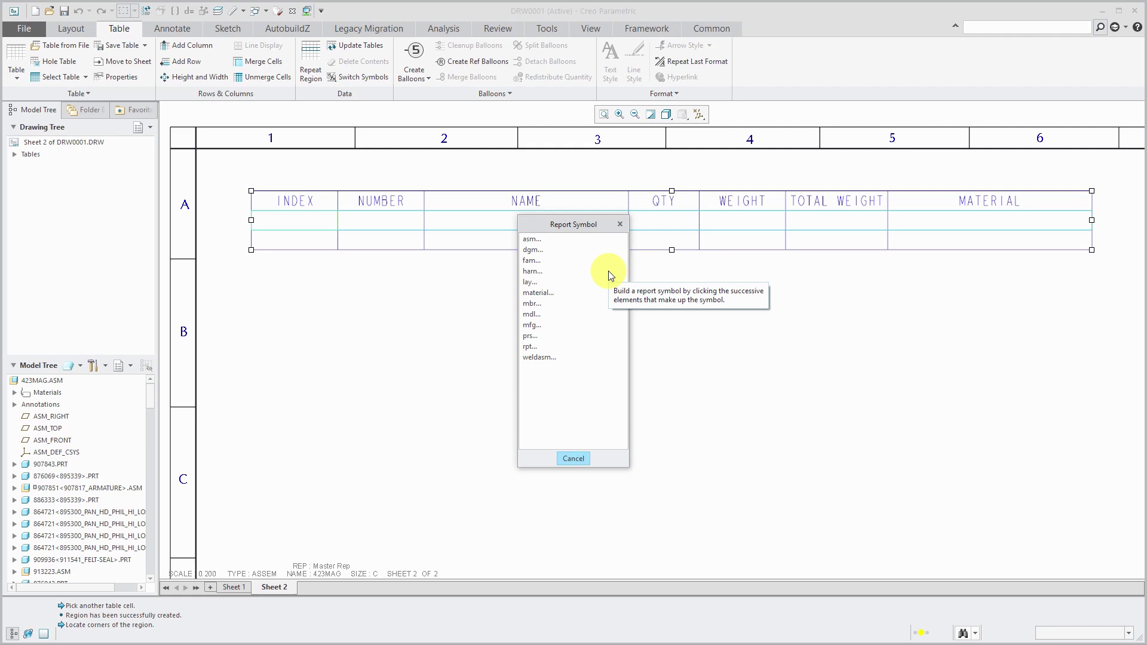
pyautogui.click(530, 348)
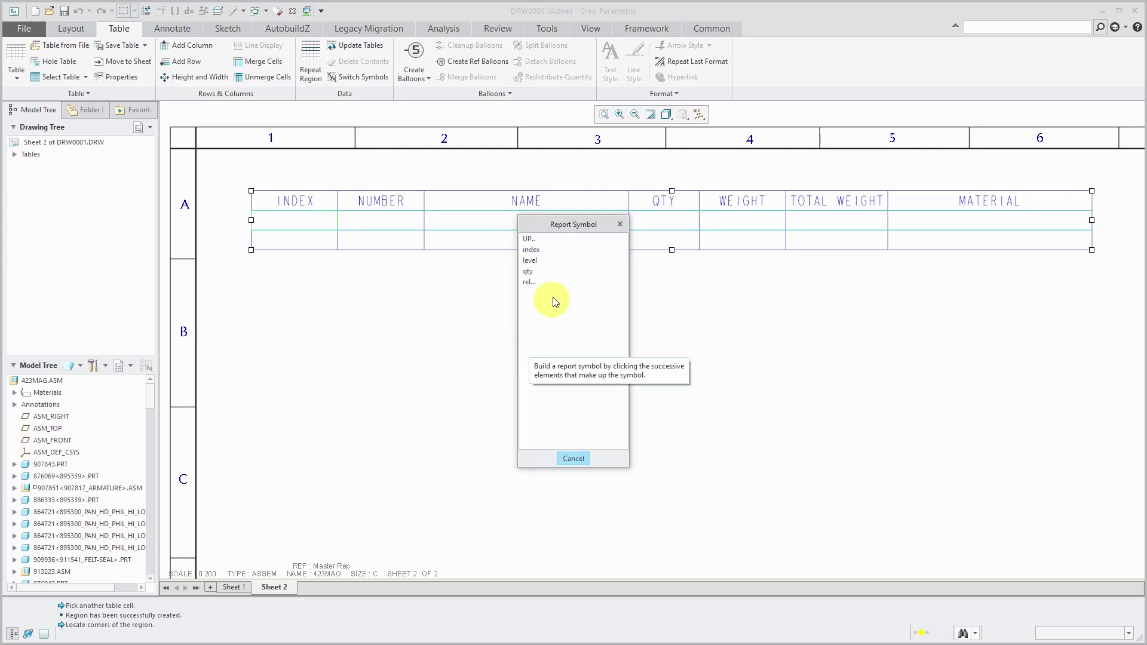
pyautogui.click(537, 252)
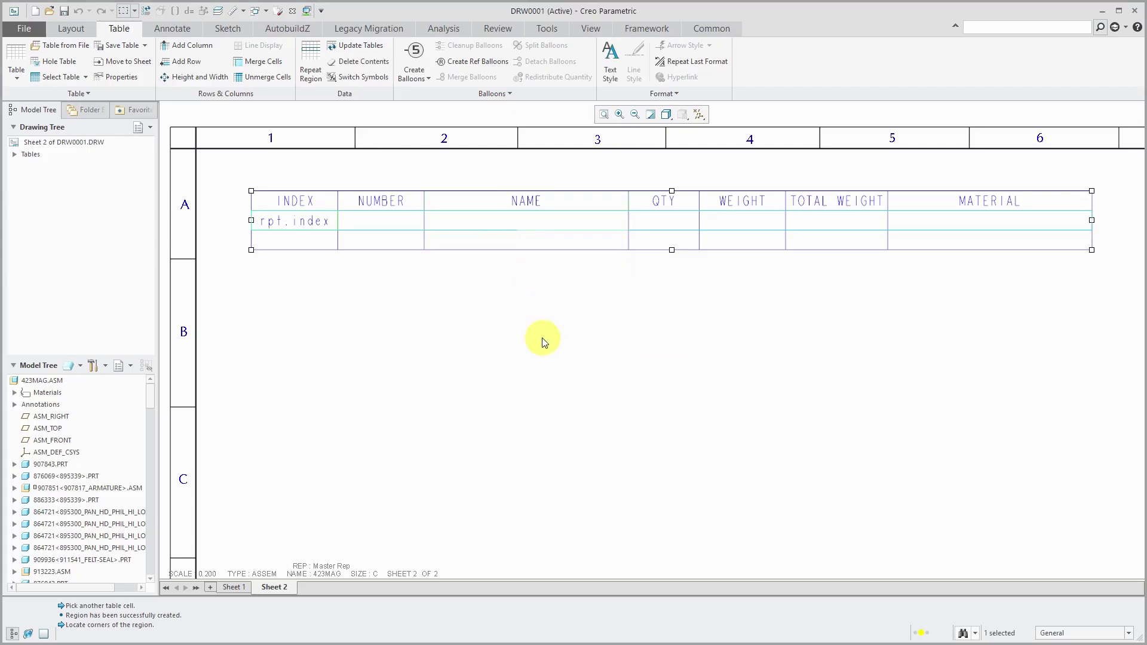
pyautogui.click(390, 228)
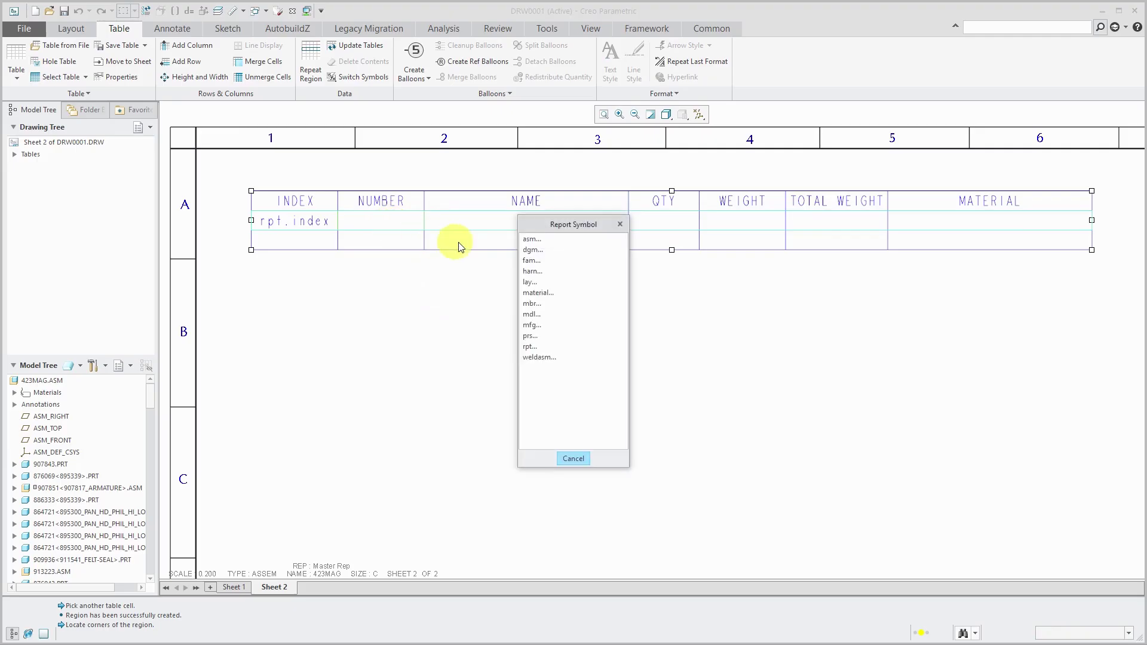
pyautogui.click(529, 239)
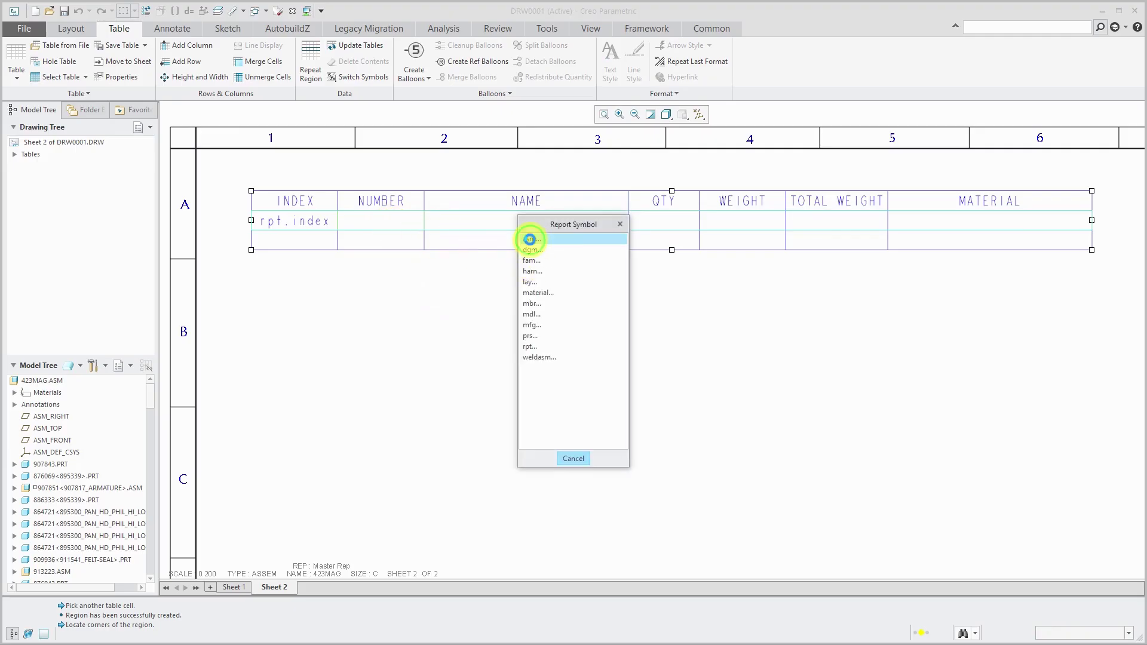
pyautogui.click(533, 250)
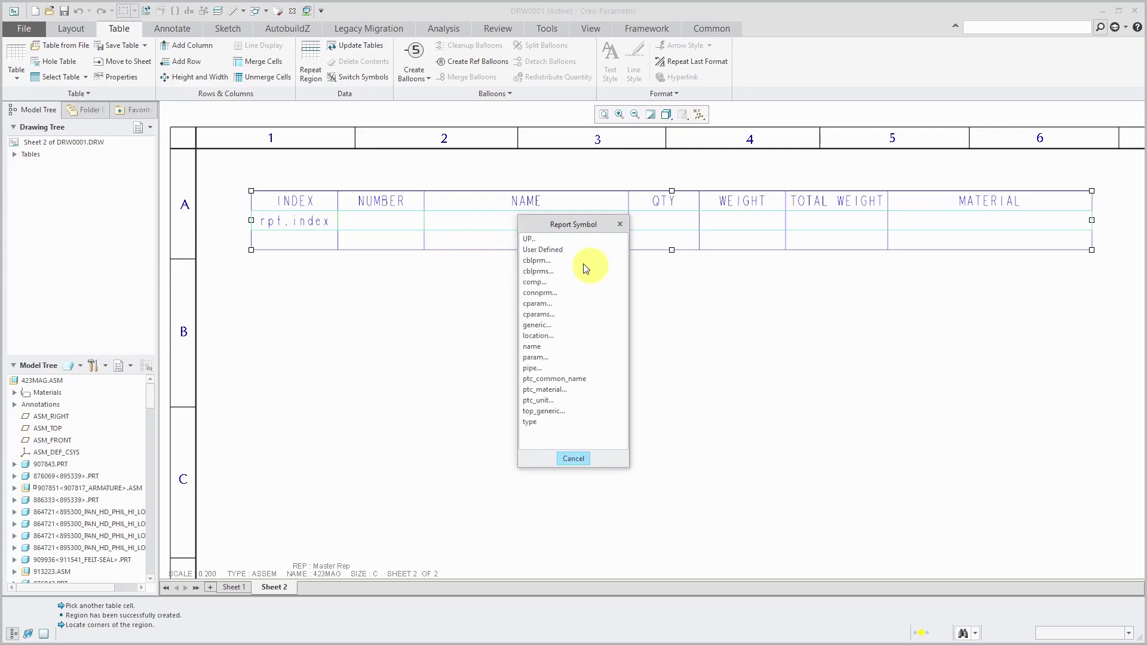
pyautogui.click(533, 348)
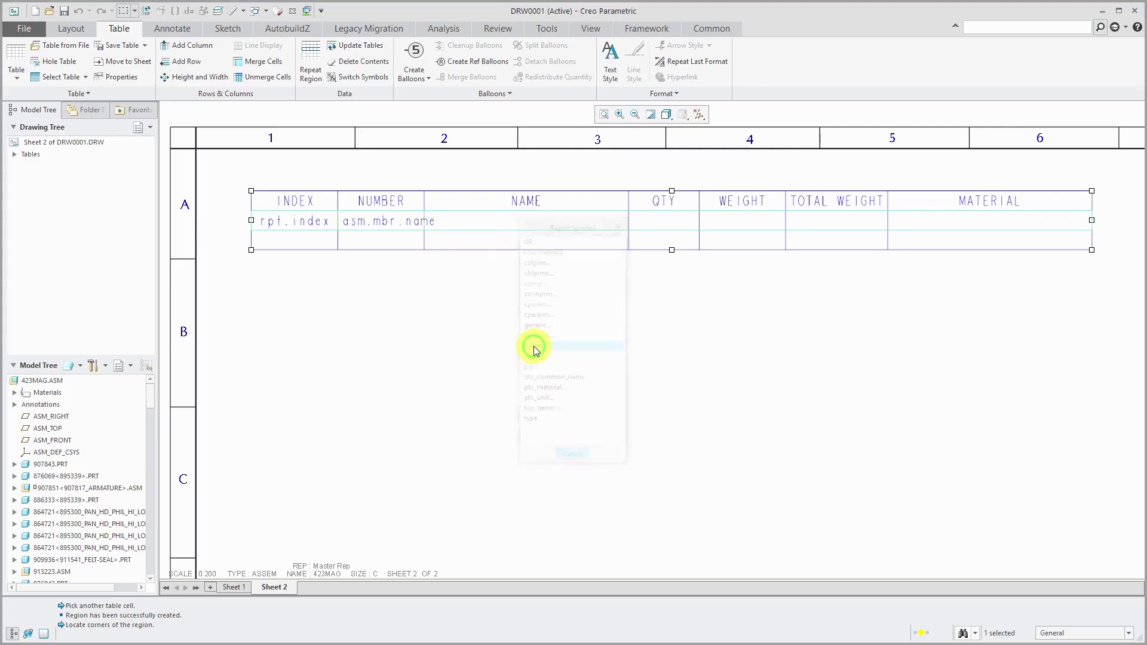
# - Fill NAME with asm.mbr.ptc_common_name and QTY with rpt.qty, then start the WEIGHT cell
pyautogui.click(511, 224)
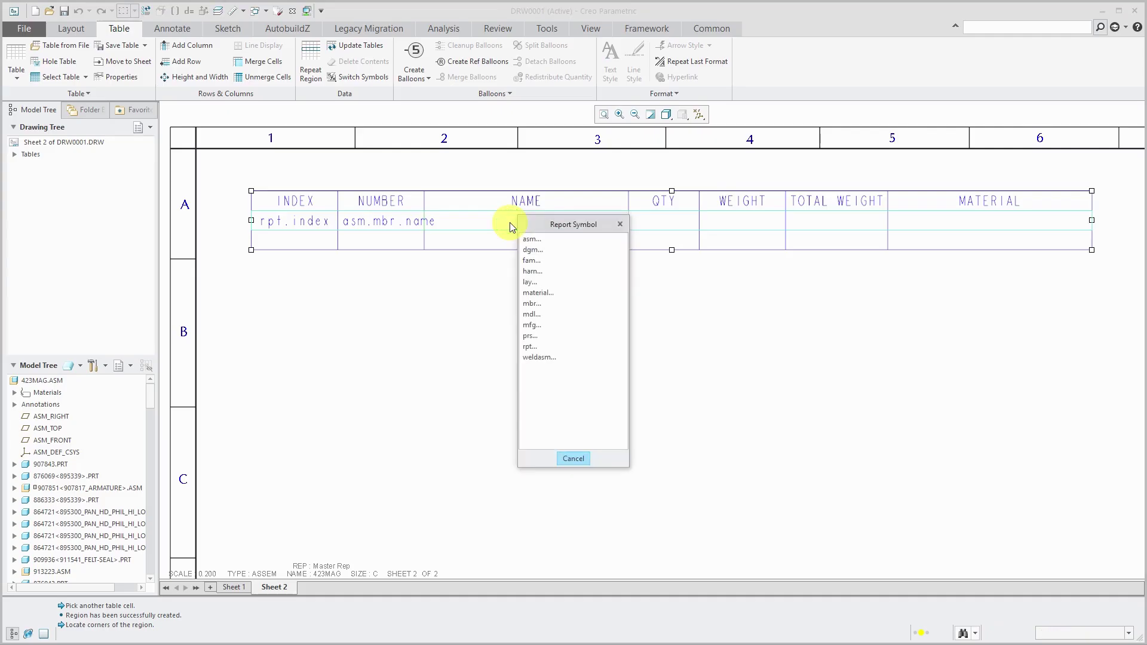
pyautogui.click(537, 240)
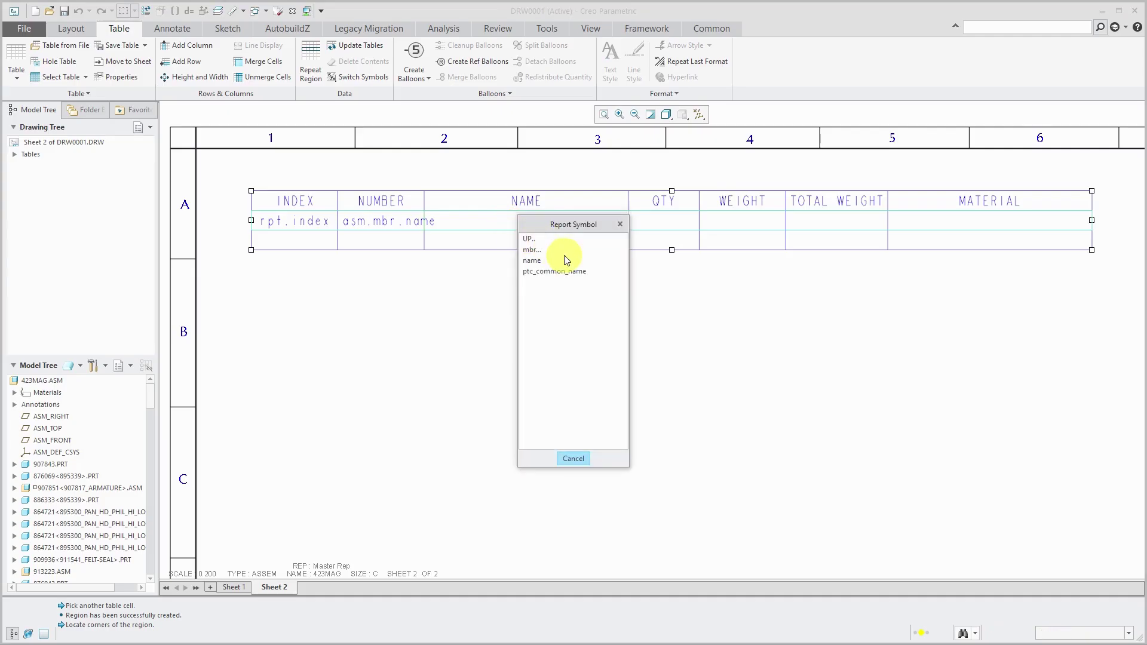
pyautogui.click(533, 251)
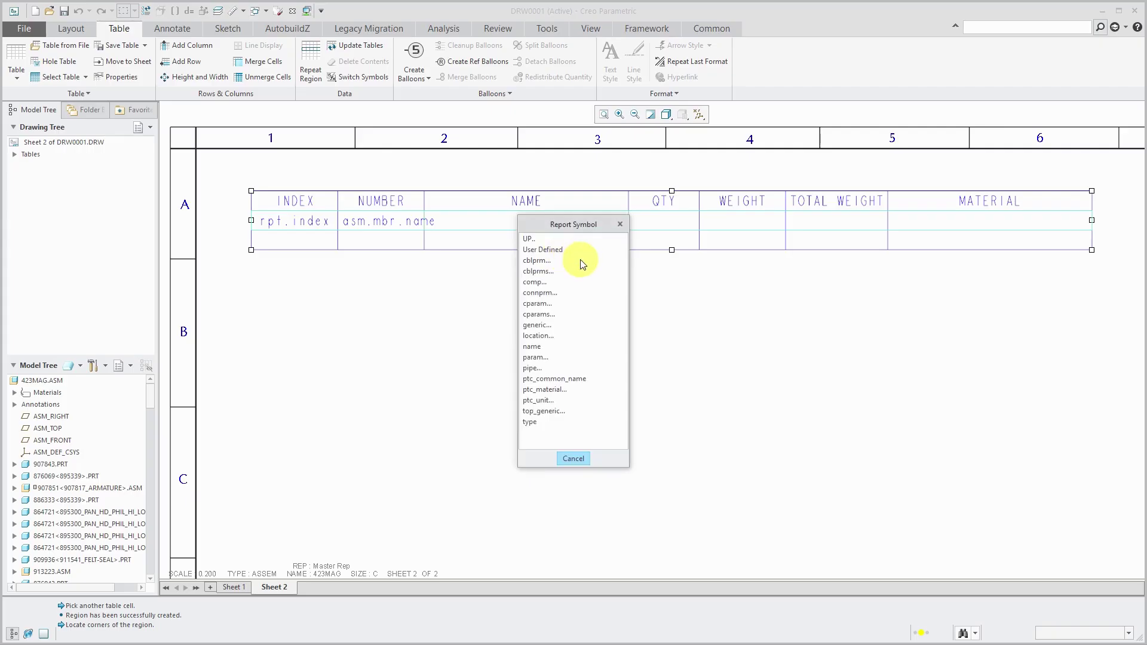
pyautogui.click(583, 381)
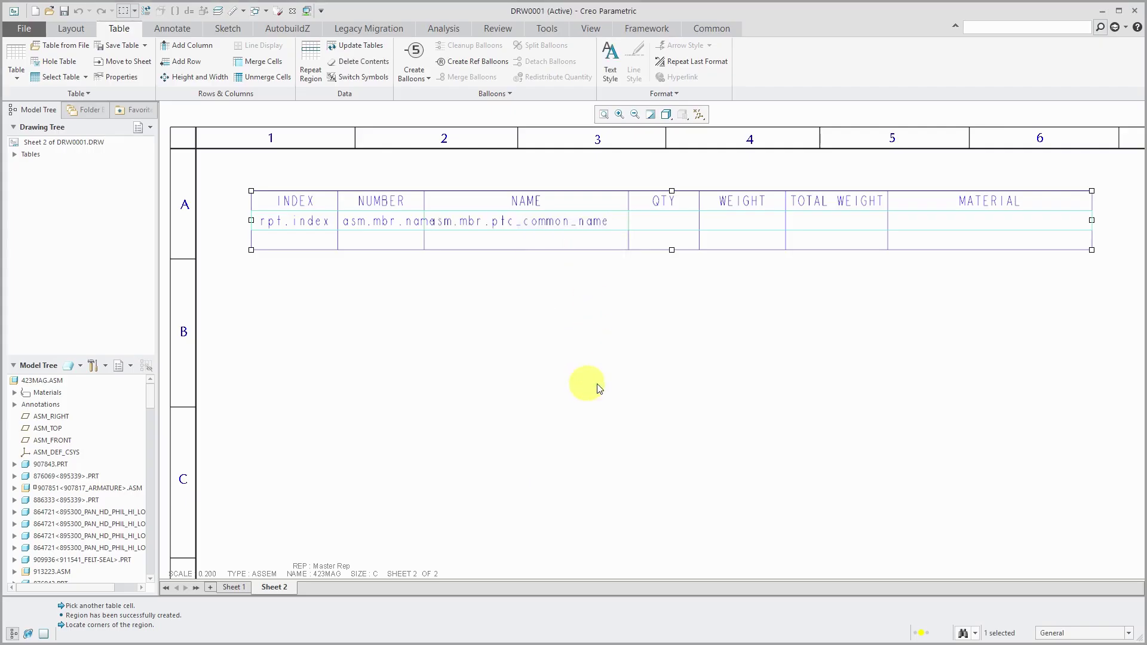
pyautogui.click(654, 223)
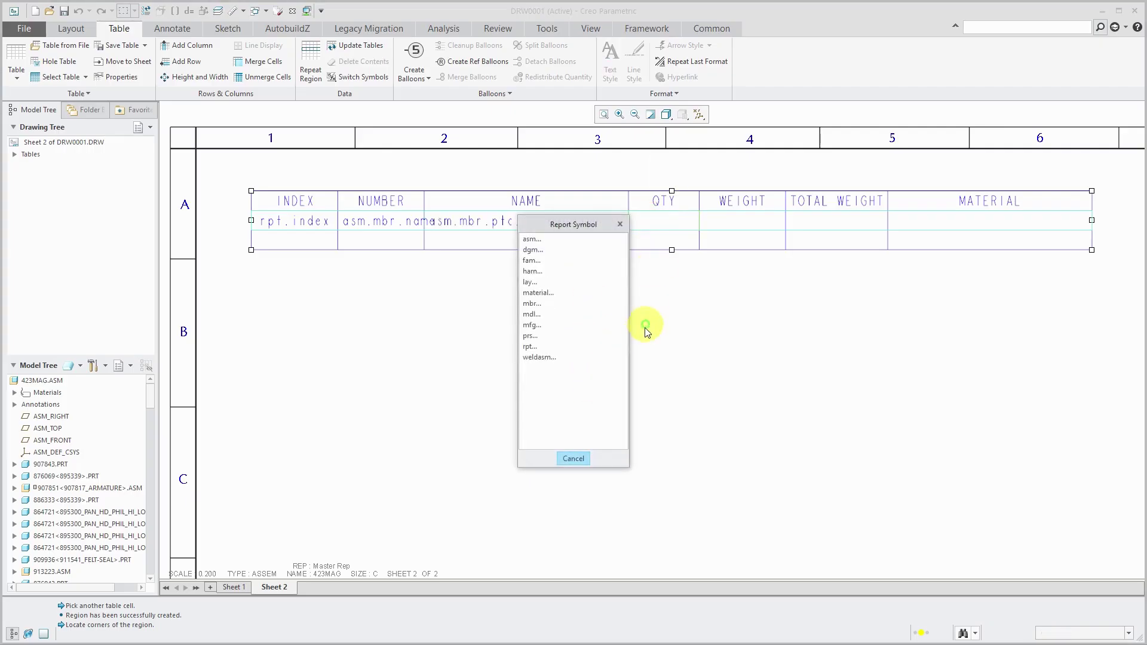
pyautogui.click(530, 348)
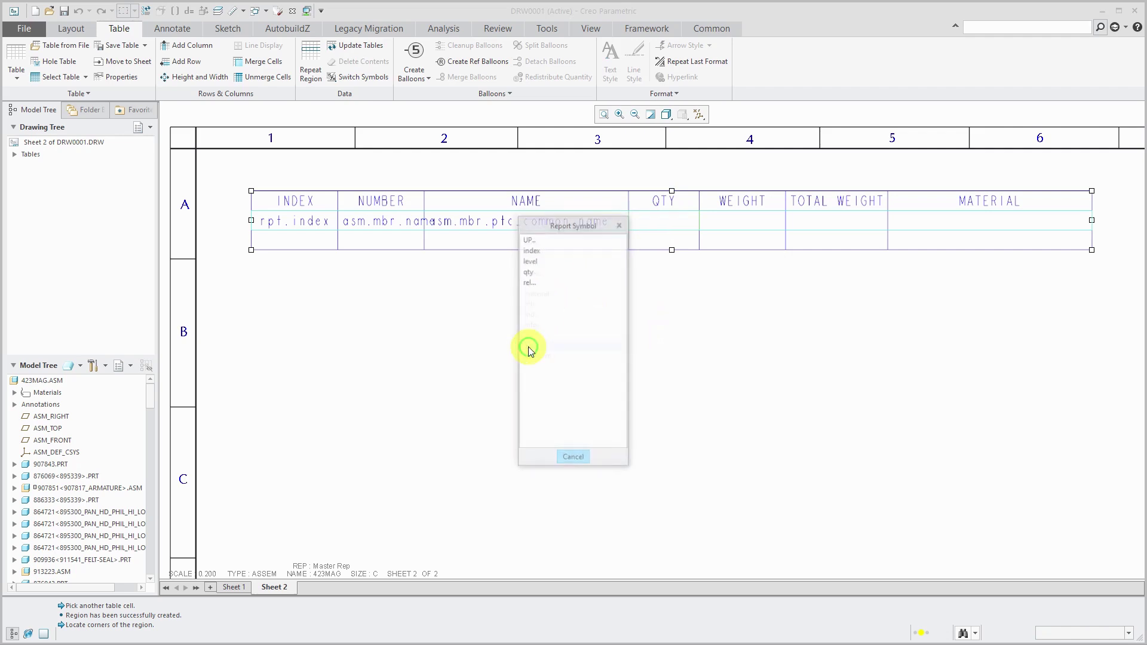
pyautogui.click(529, 271)
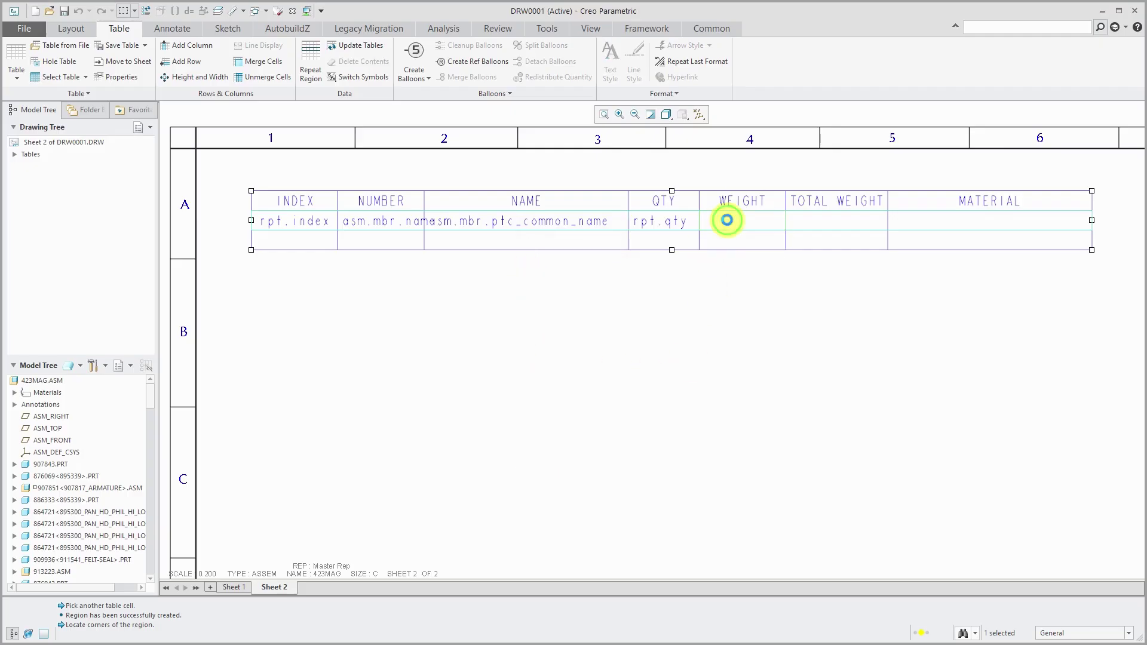
pyautogui.click(728, 221)
pyautogui.click(531, 240)
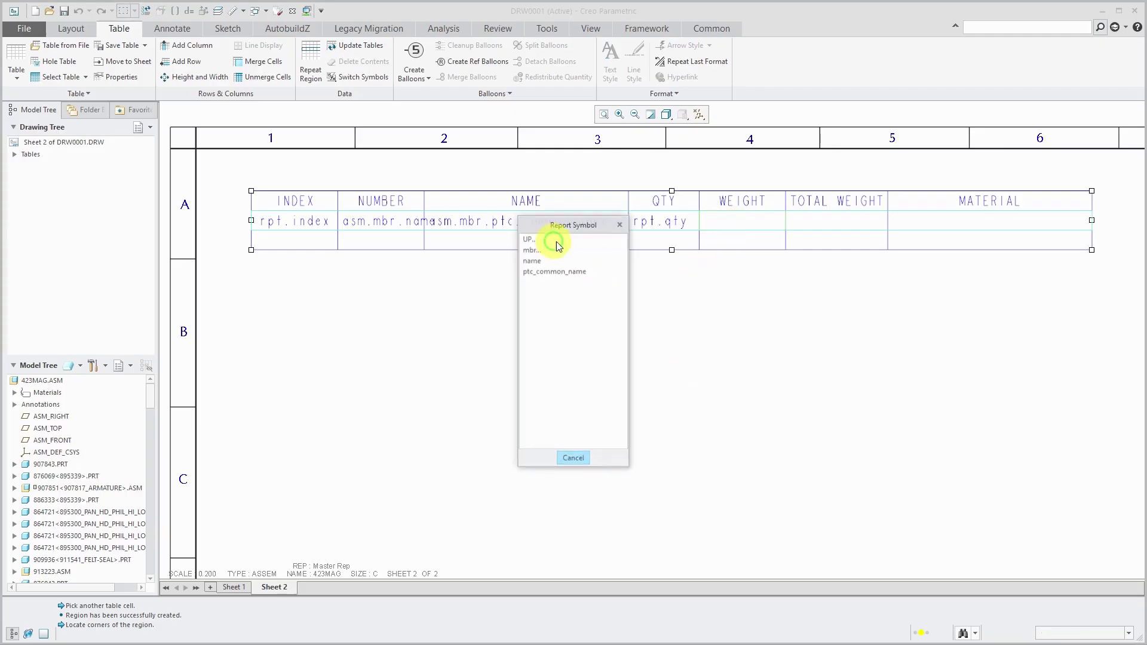
pyautogui.click(532, 250)
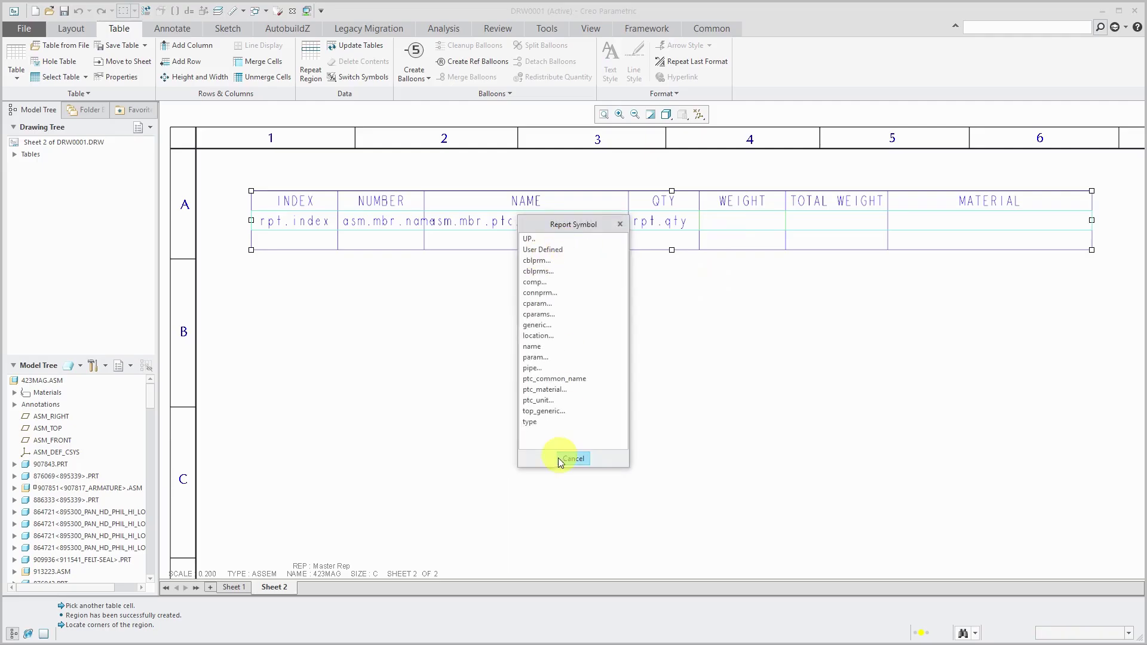
# - Set WEIGHT to asm.mbr.PRO_MP_MASS and MATERIAL to the part's PTC_MATERIAL_NAME
pyautogui.click(542, 250)
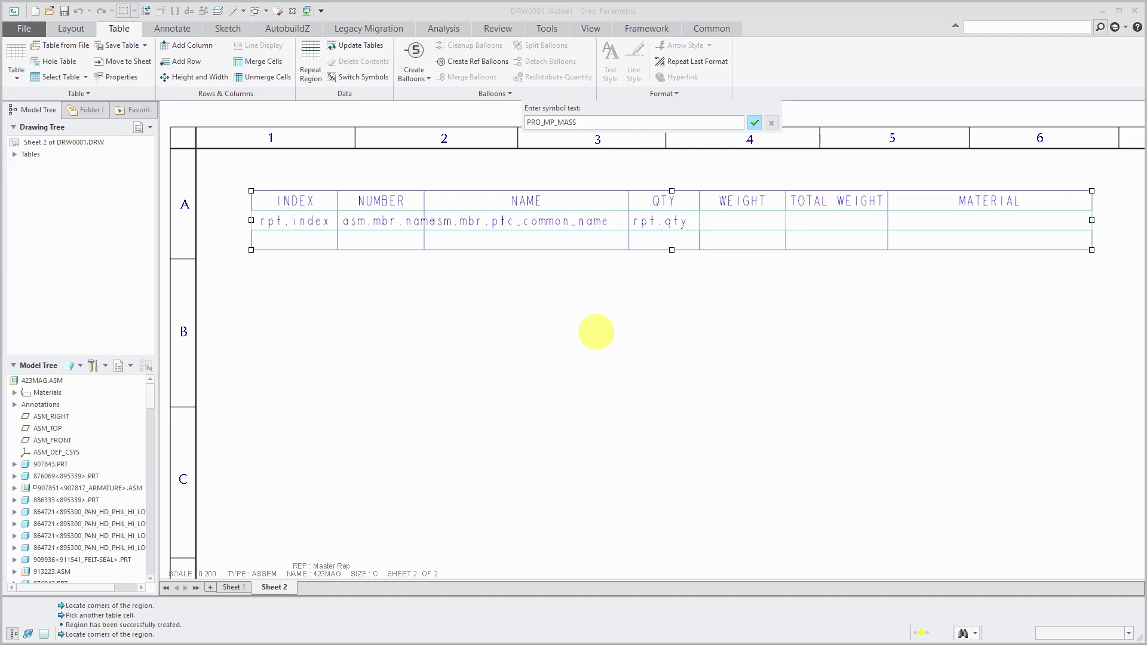
pyautogui.press('Return')
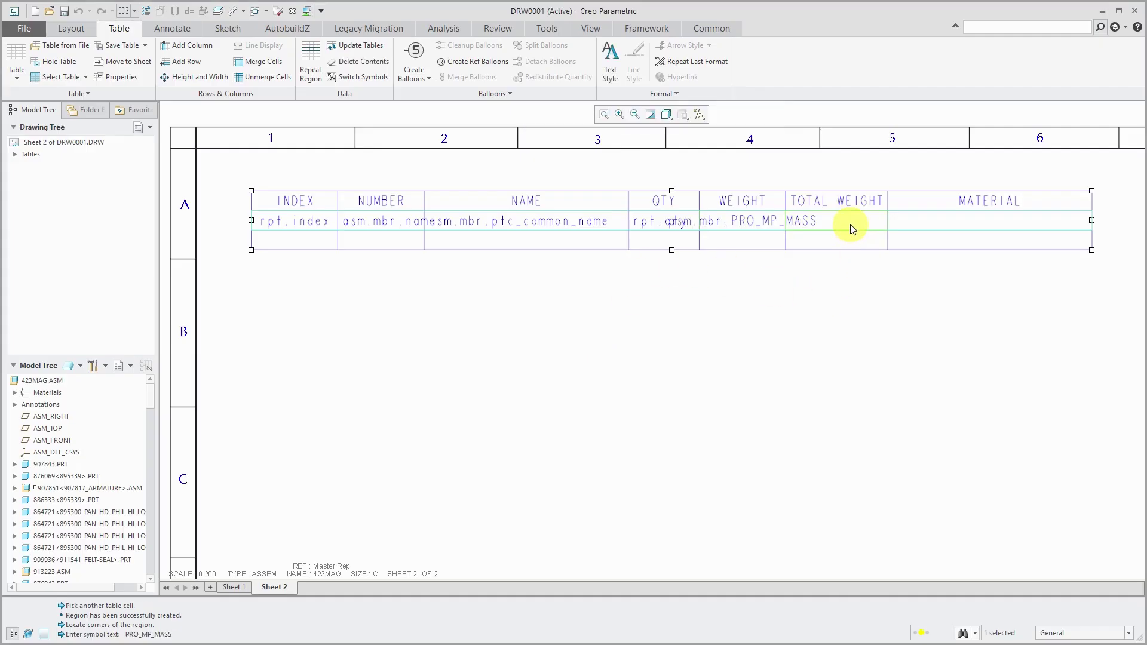
pyautogui.click(954, 223)
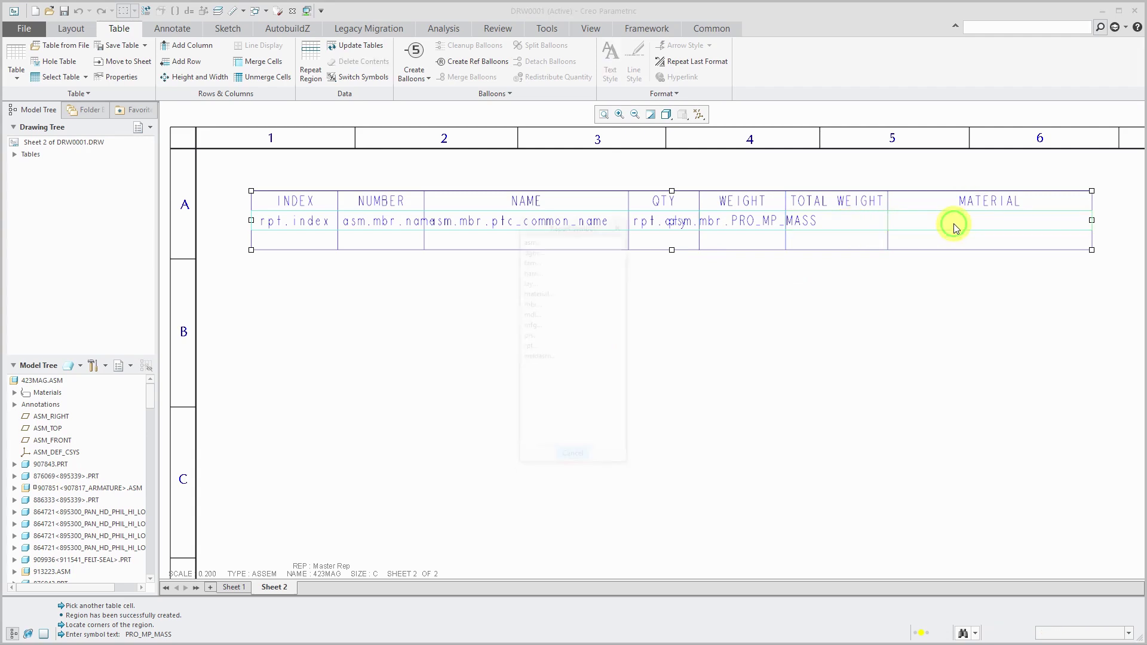
pyautogui.click(531, 240)
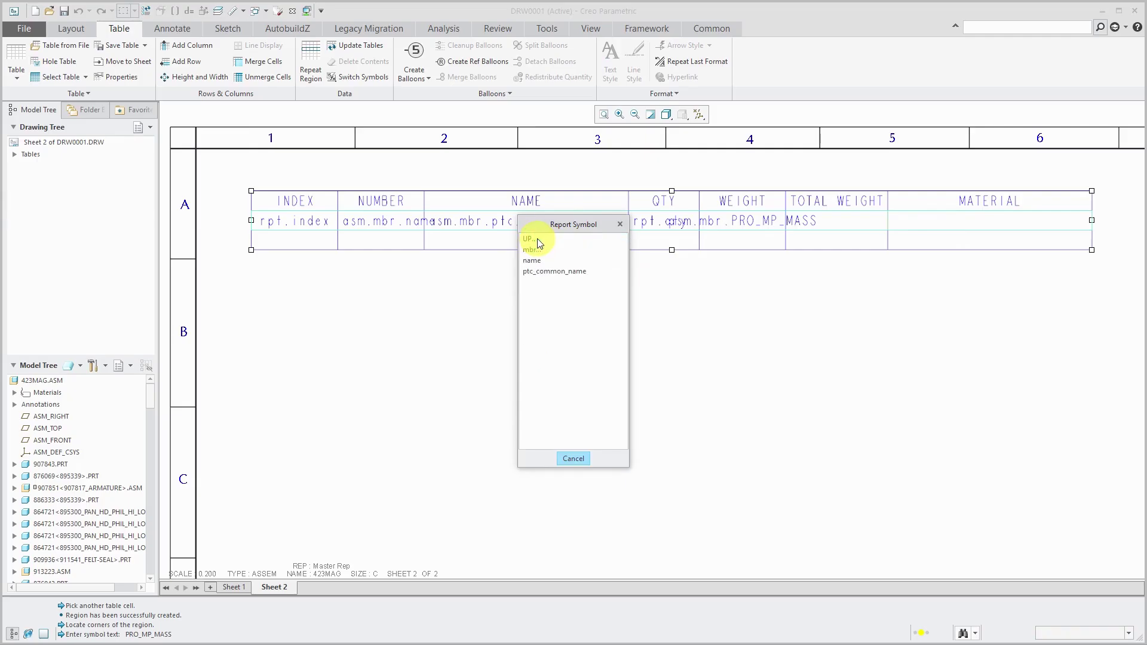
pyautogui.click(533, 250)
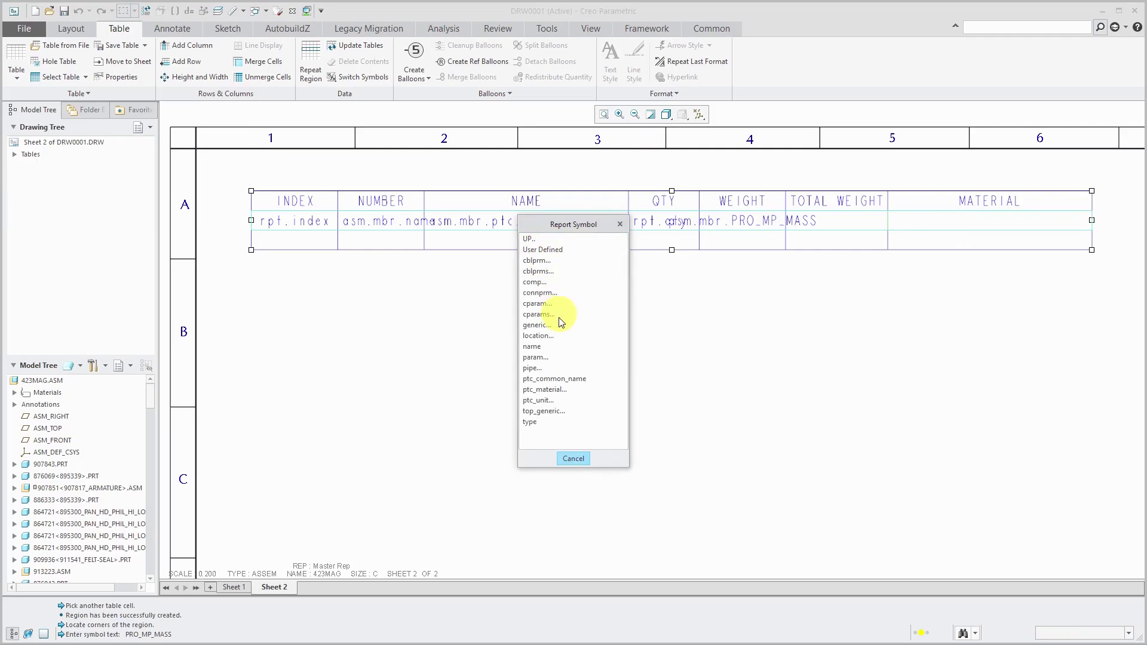
pyautogui.click(554, 391)
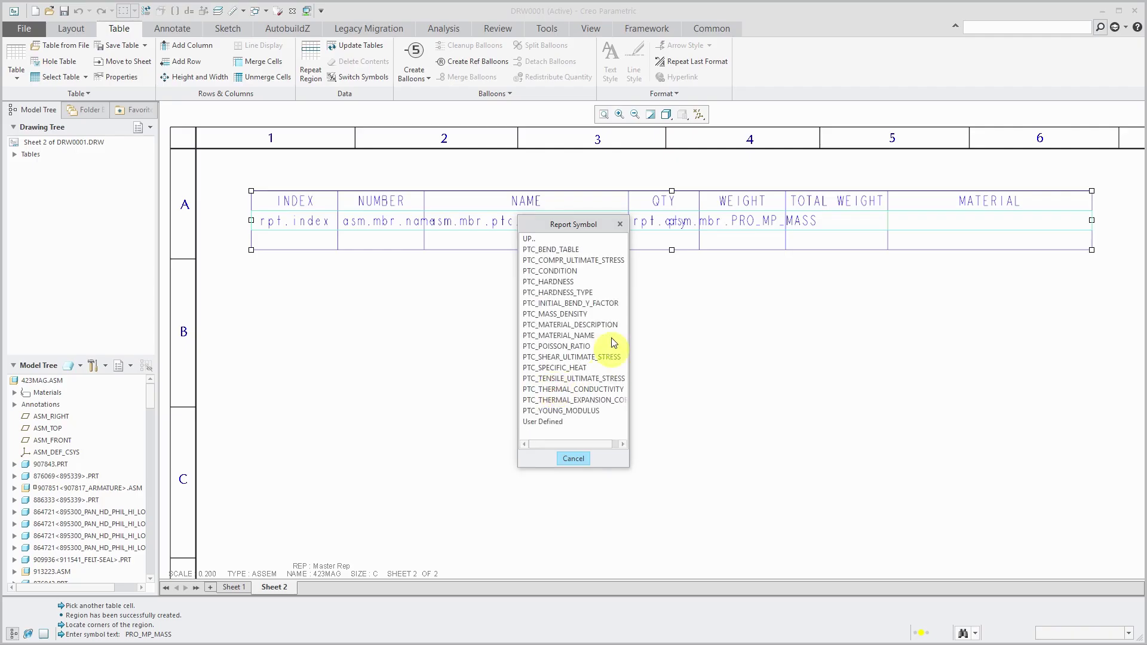
pyautogui.click(578, 335)
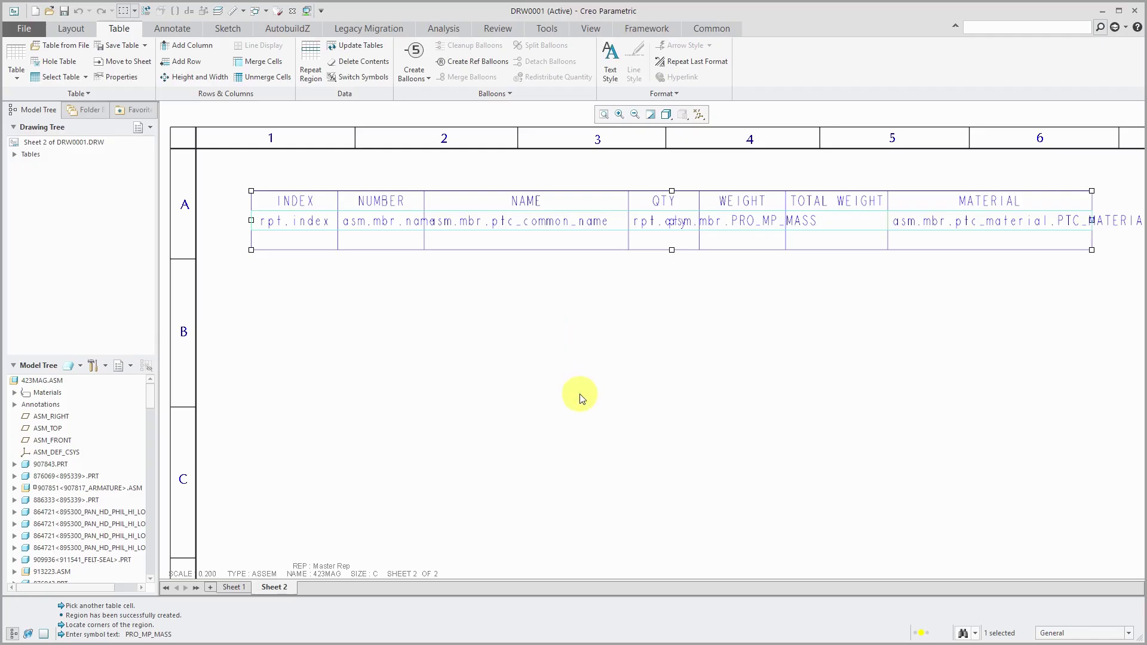
pyautogui.middleClick(545, 382)
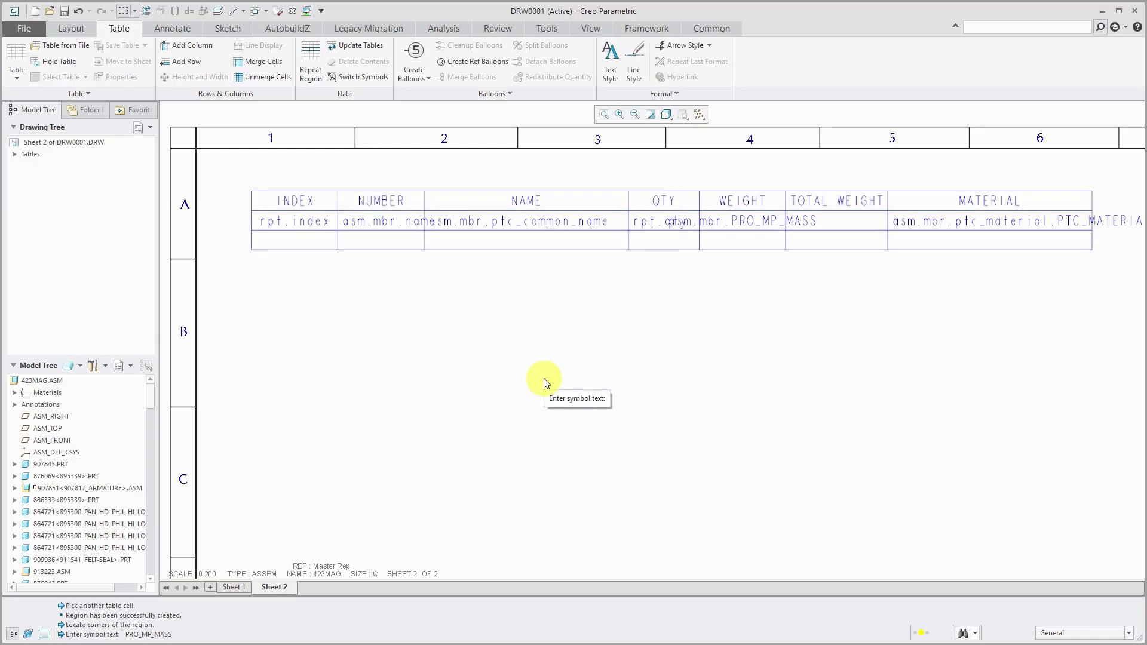
# - Switch the table from report symbols to actual part values
pyautogui.click(370, 77)
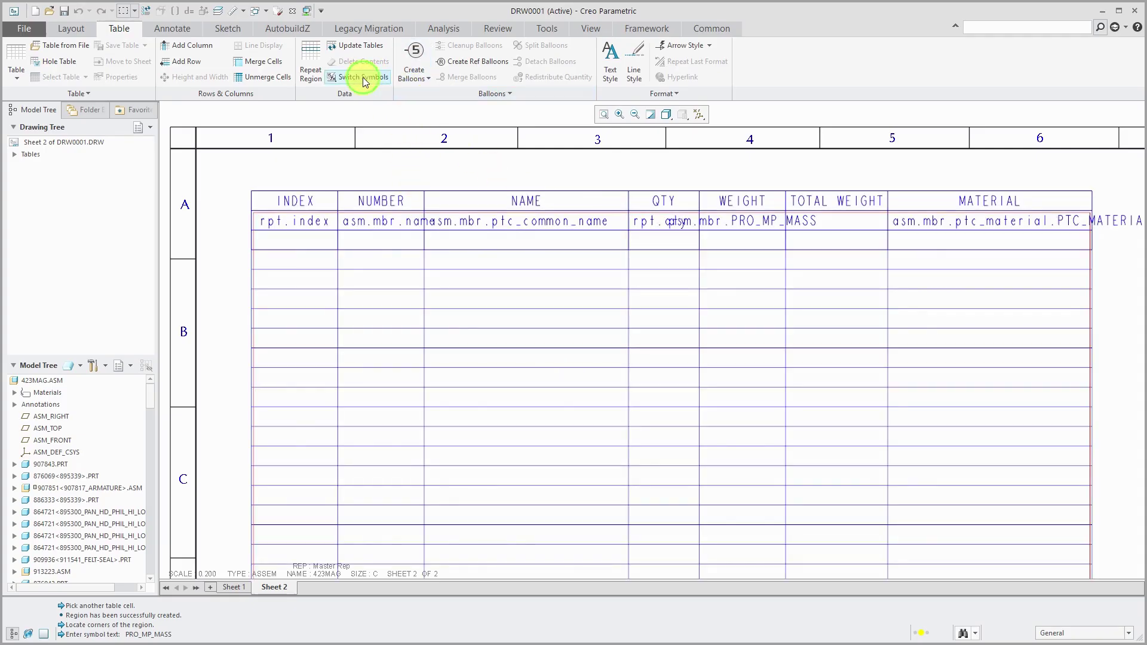
pyautogui.scroll(-1, 433, 173)
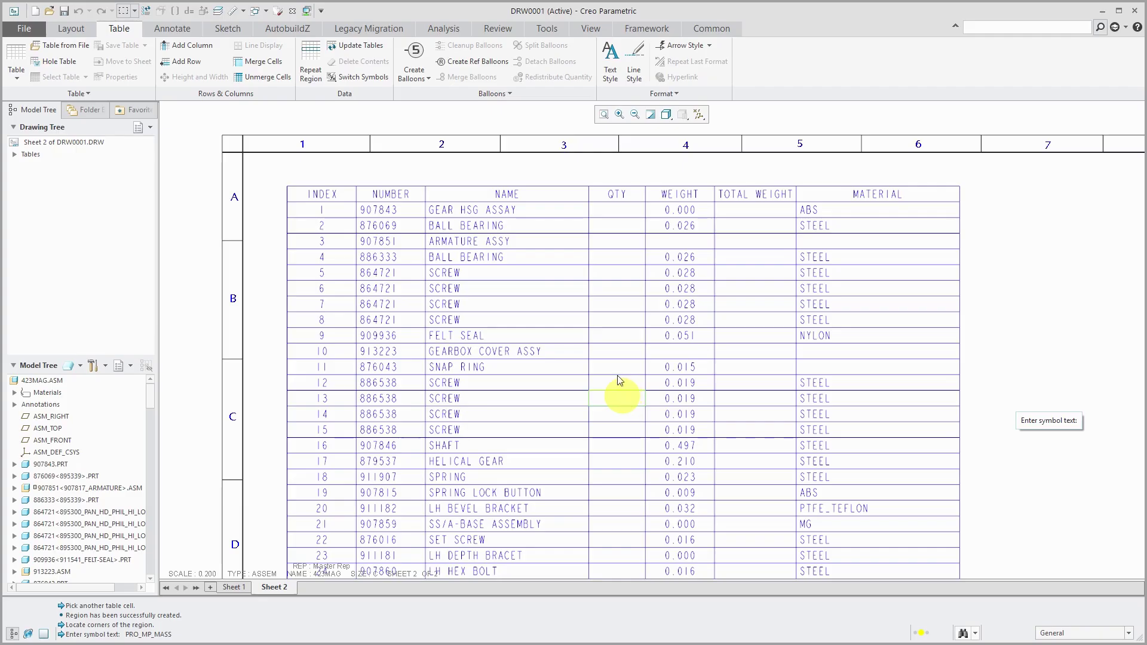
# - Set the BOM repeat region's attributes to Recursive and No Duplicates
pyautogui.click(316, 72)
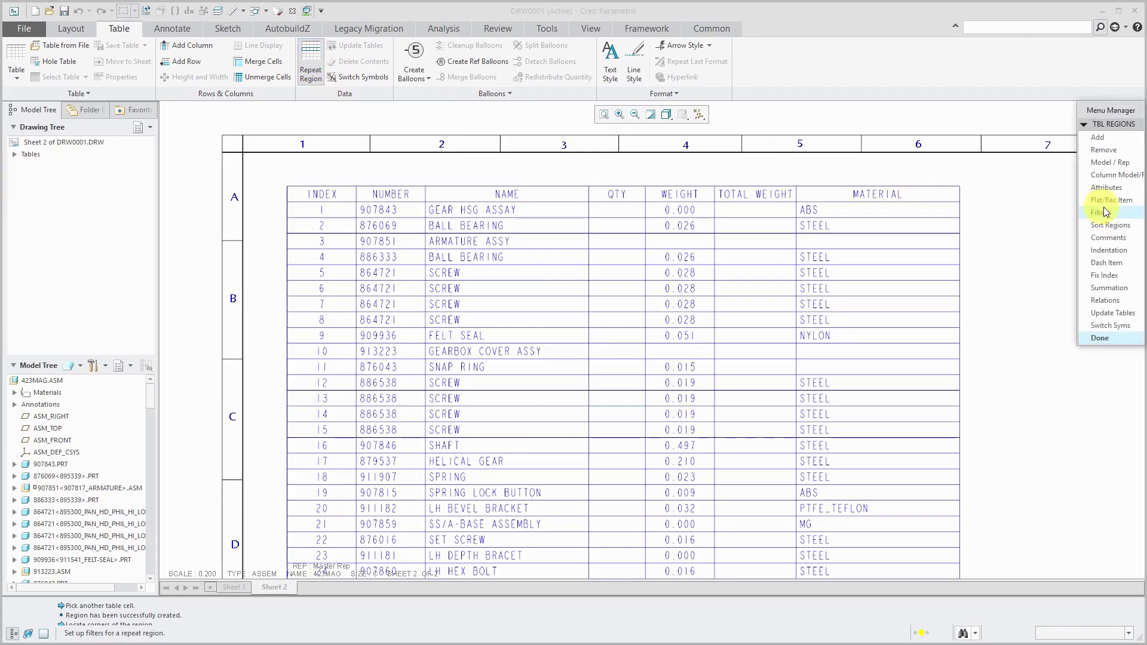
pyautogui.click(1106, 187)
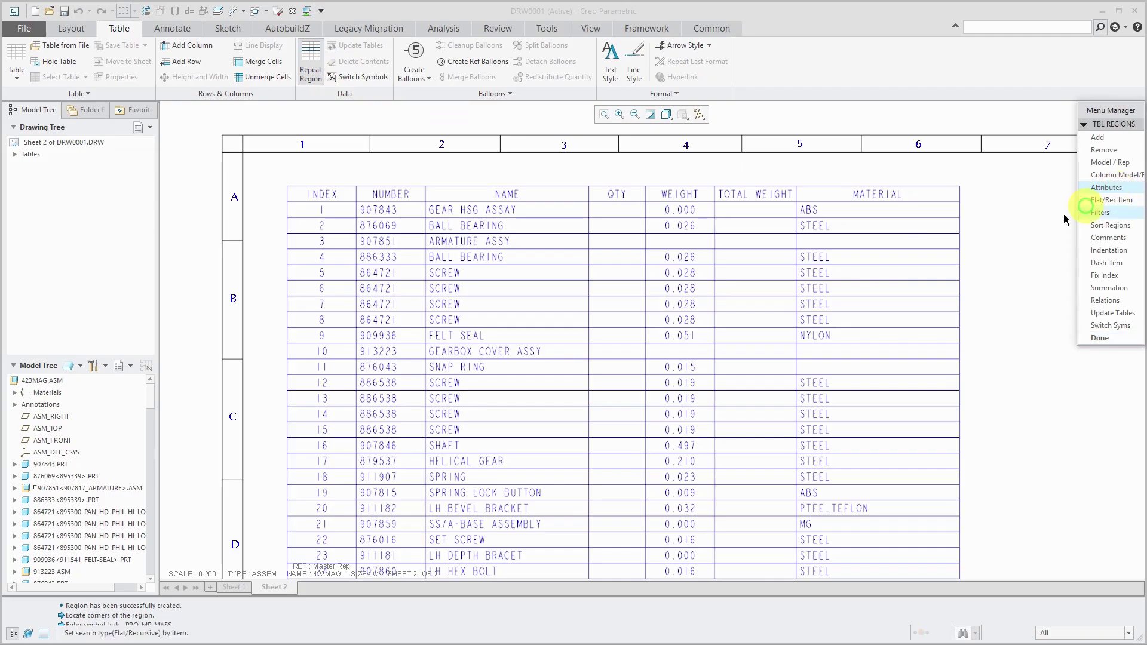
pyautogui.click(788, 306)
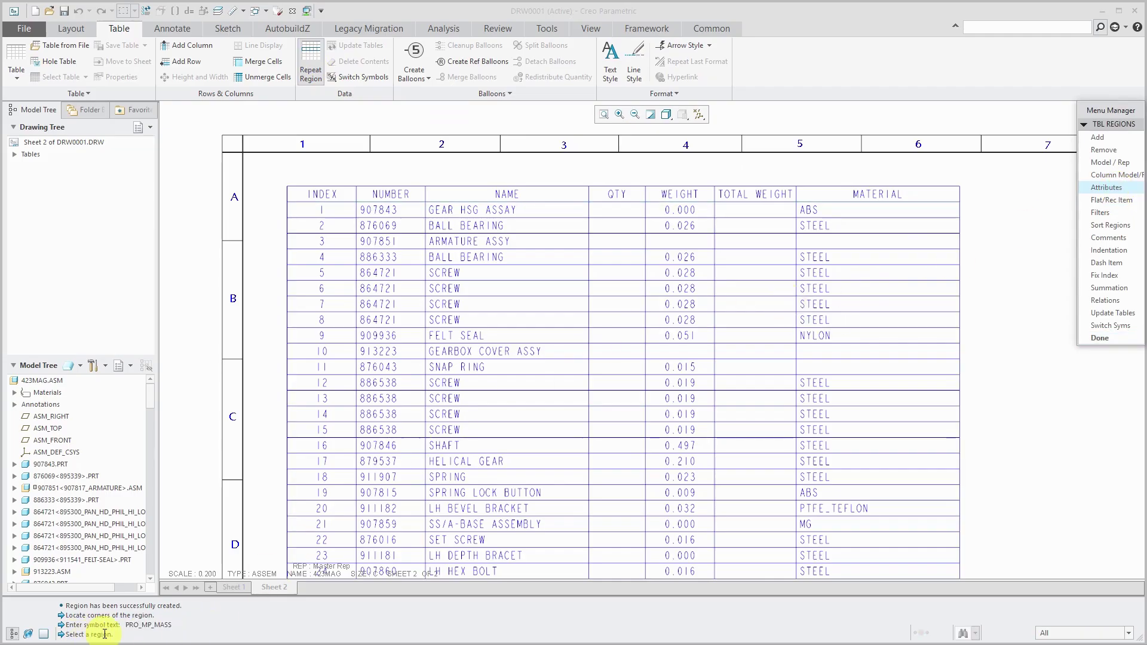
pyautogui.click(471, 397)
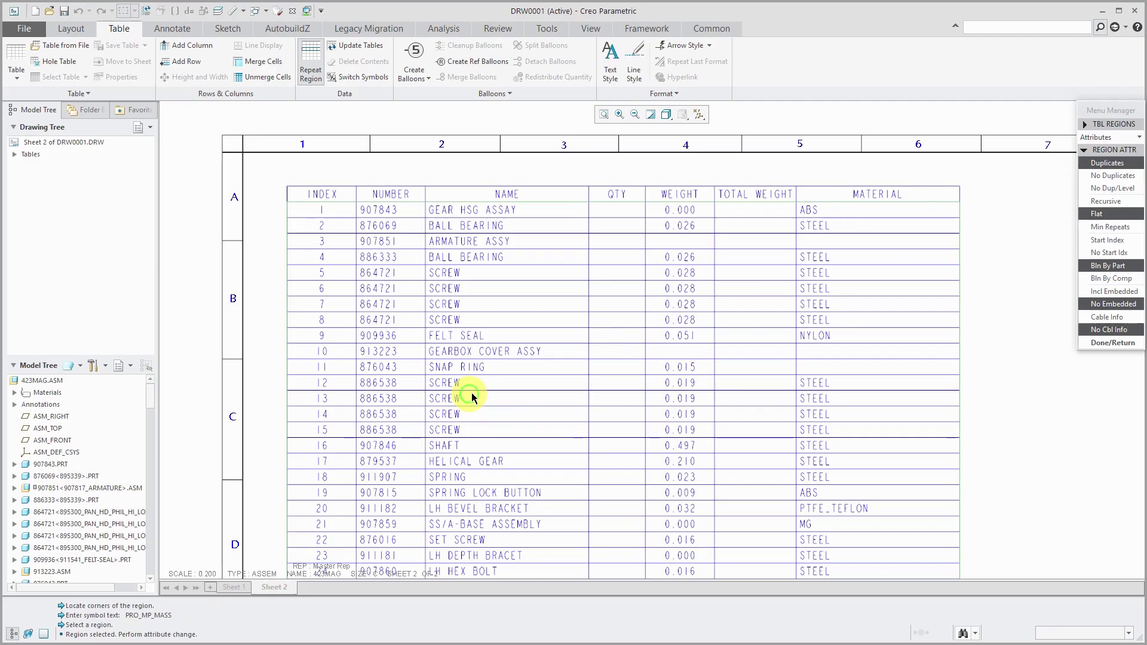
pyautogui.click(1105, 202)
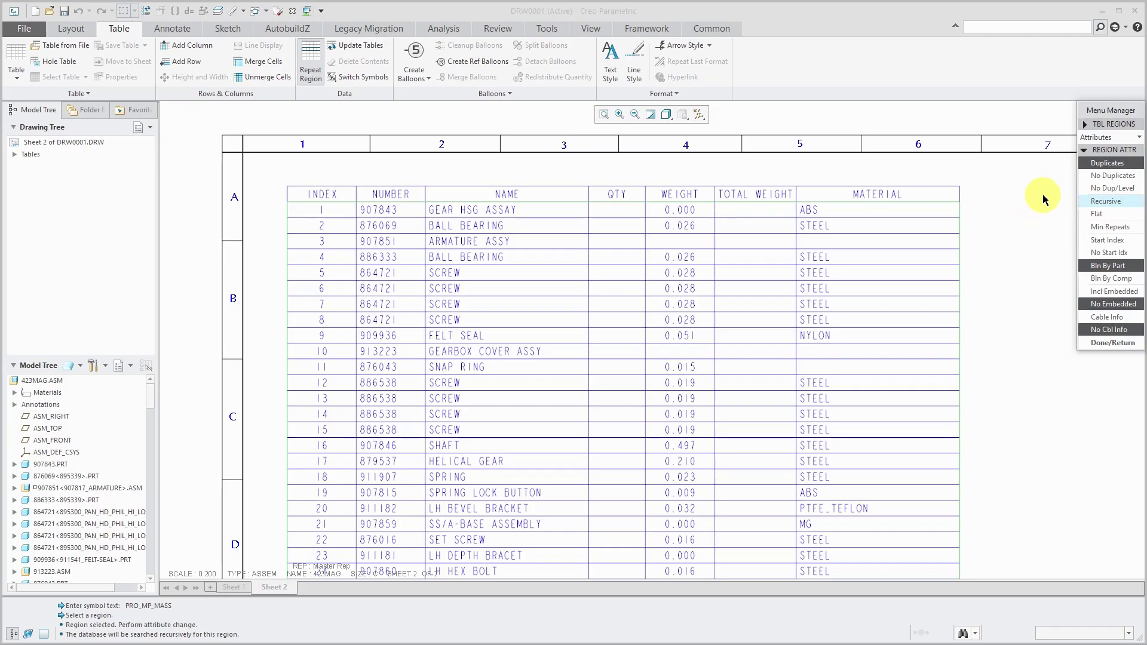
pyautogui.click(1126, 177)
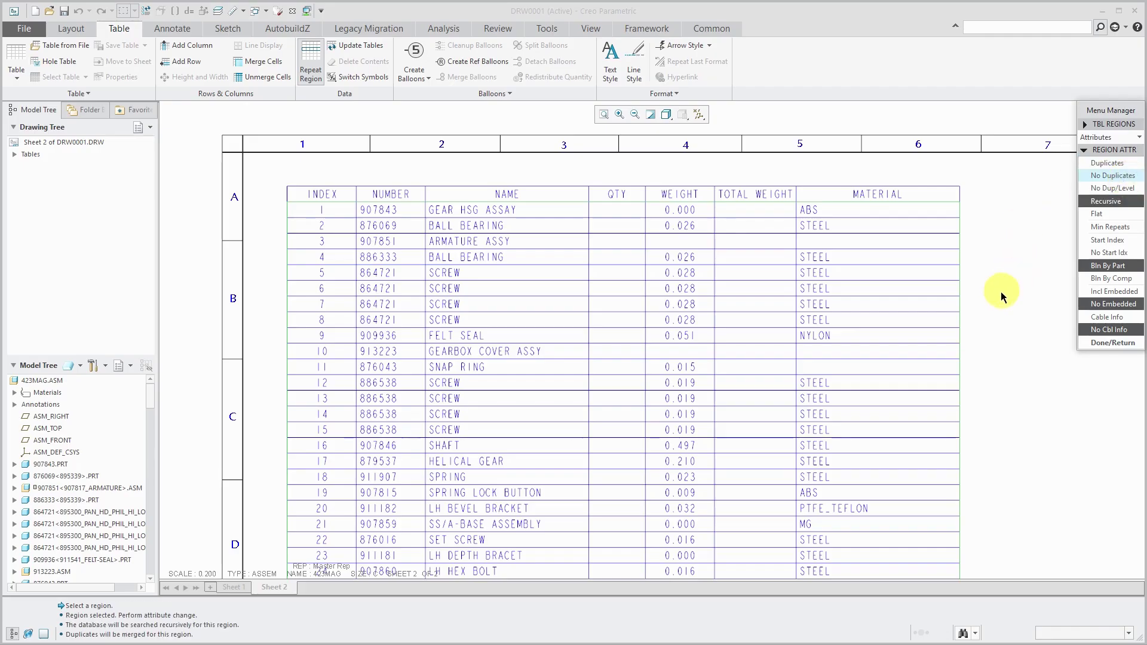
pyautogui.click(1097, 344)
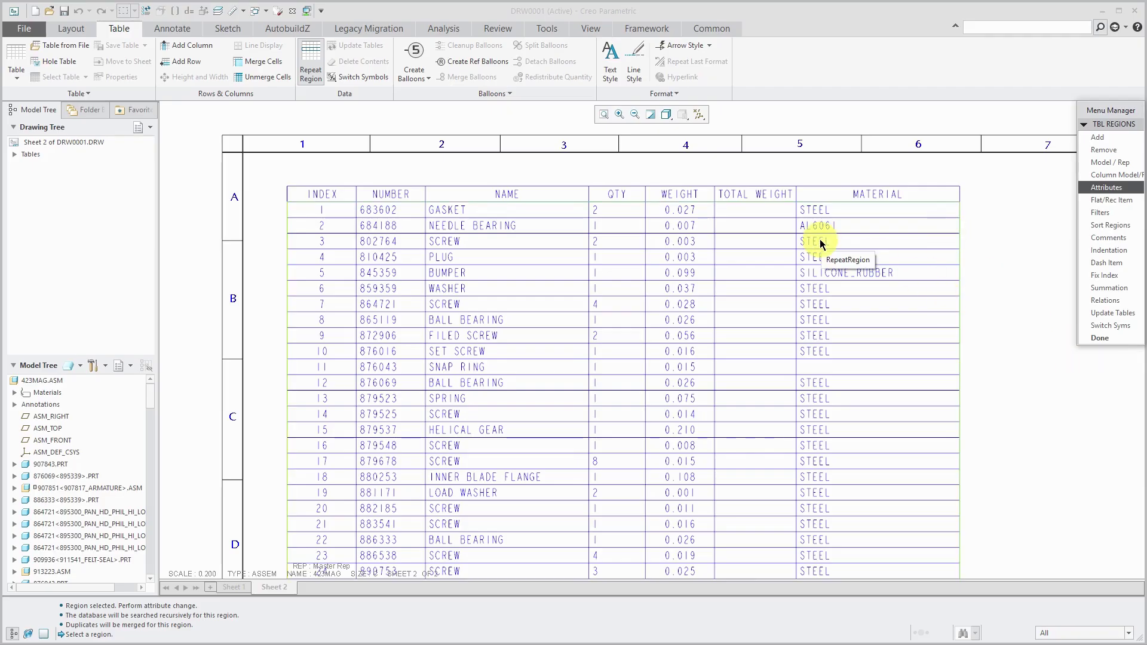
# - Pan through the merged BOM down to row 89 and choose Filters for the region
pyautogui.scroll(2, 821, 243)
pyautogui.scroll(-5, 823, 239)
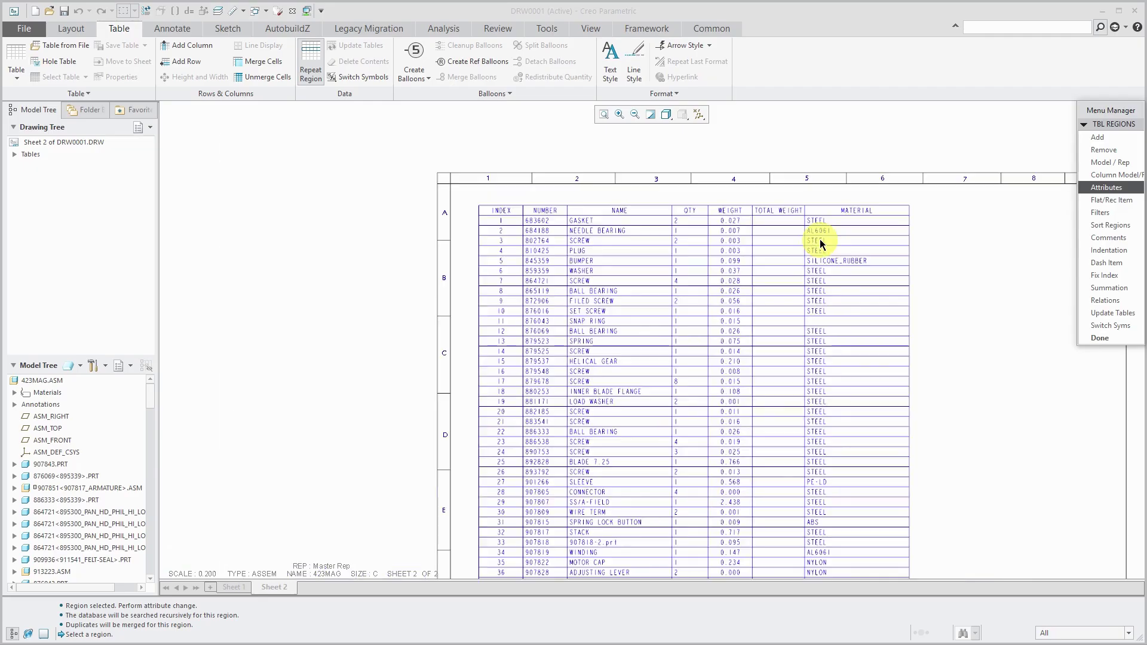
pyautogui.moveTo(827, 406)
pyautogui.mouseDown(button='middle')
pyautogui.moveTo(710, 311)
pyautogui.moveTo(710, 294)
pyautogui.mouseUp(button='middle')
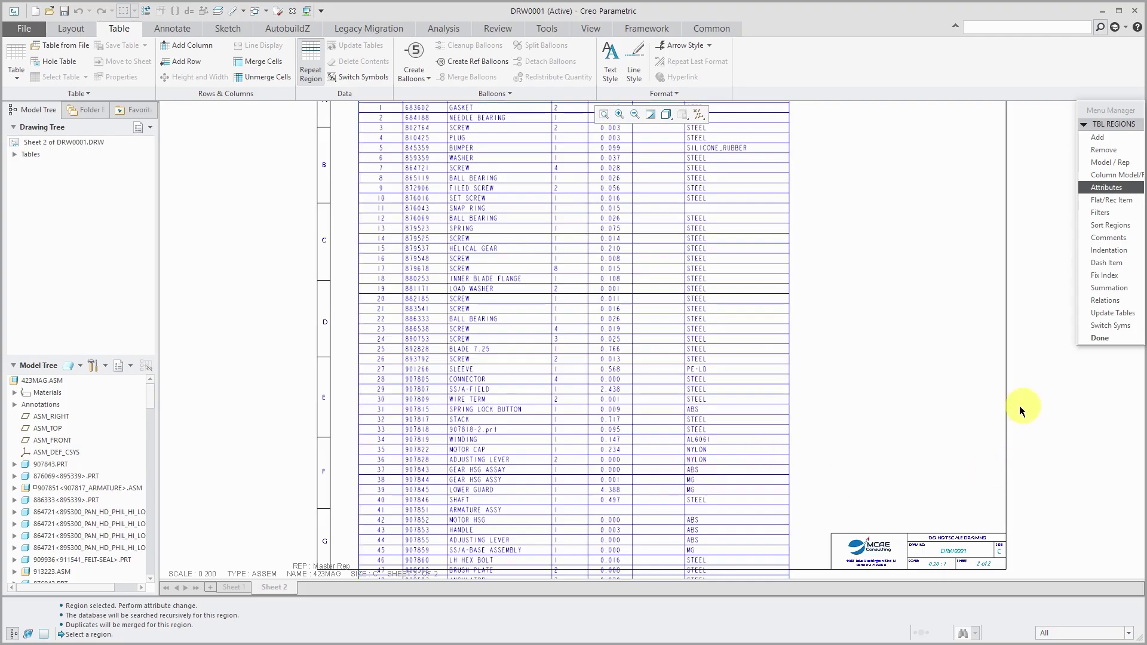
pyautogui.moveTo(826, 332); pyautogui.dragTo(834, 395, button='middle')
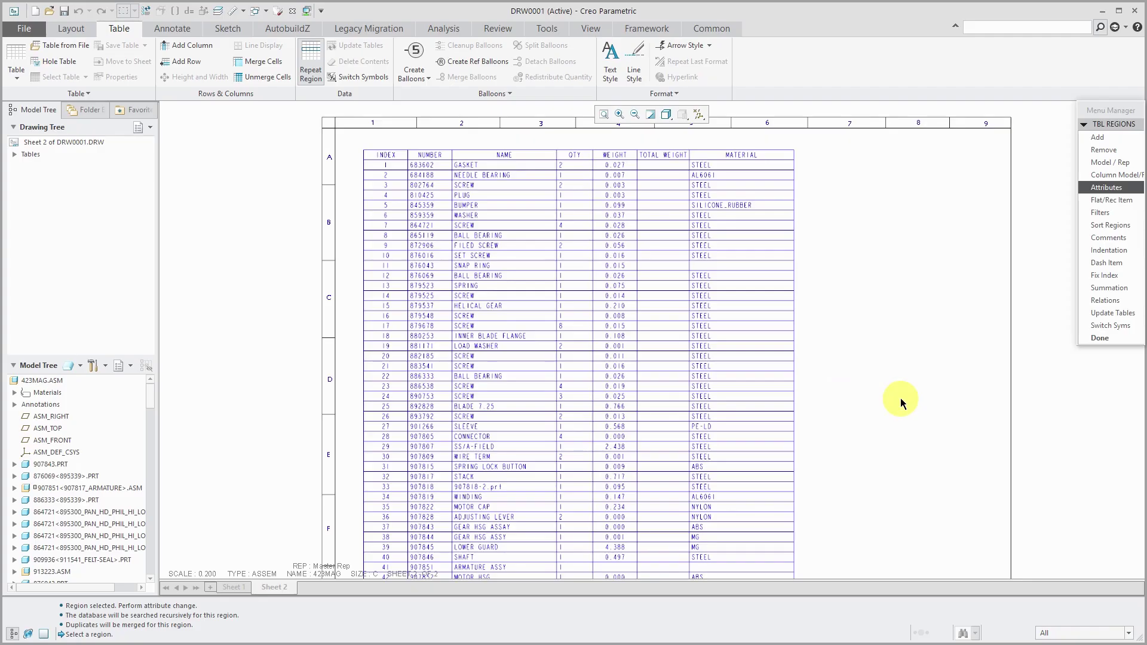
pyautogui.click(1100, 214)
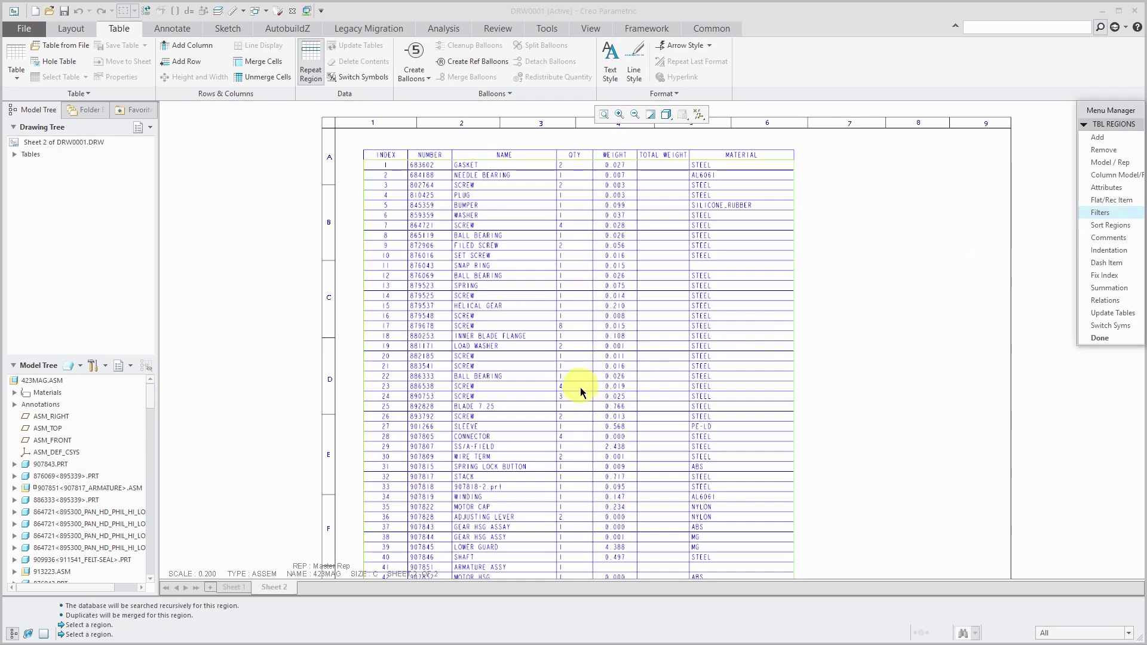
pyautogui.scroll(-3, 580, 394)
pyautogui.moveTo(581, 392); pyautogui.dragTo(568, 201, button='middle')
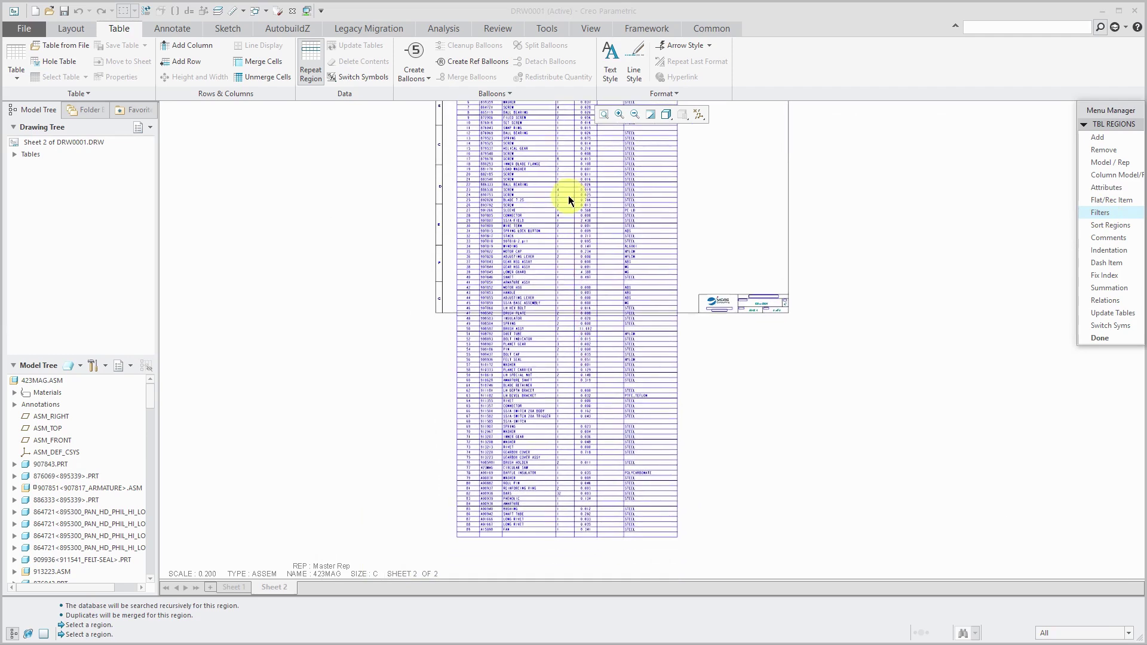
pyautogui.scroll(5, 535, 556)
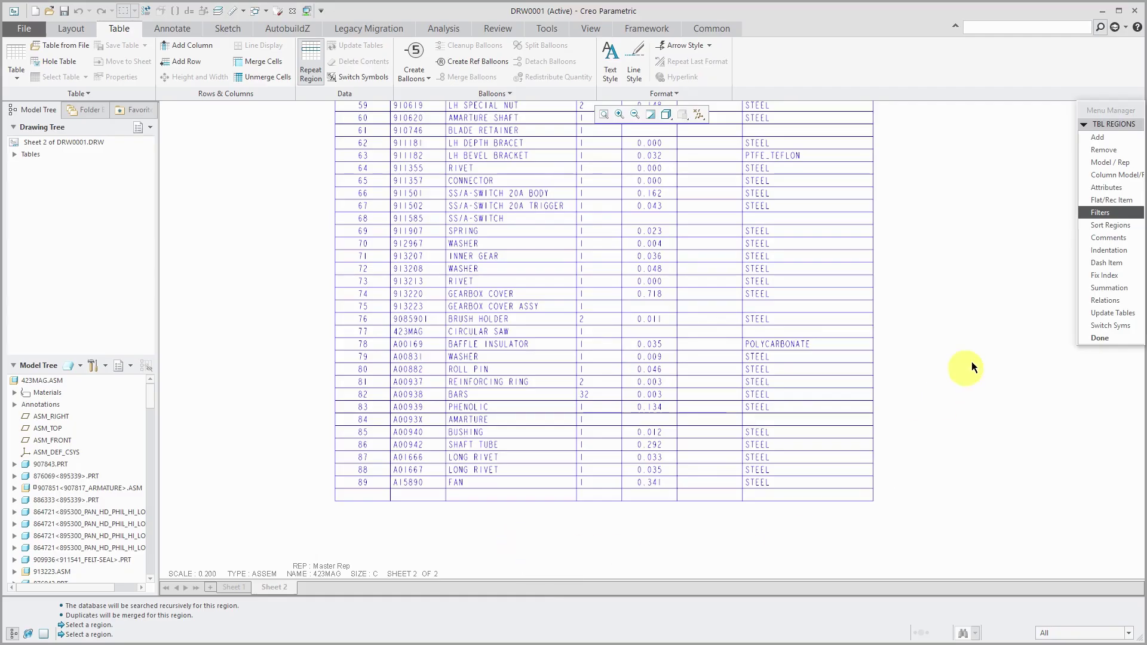
# - Add the filter rule &asm.mbr.type != assembly to the BOM repeat region, leaving only part rows
pyautogui.click(767, 336)
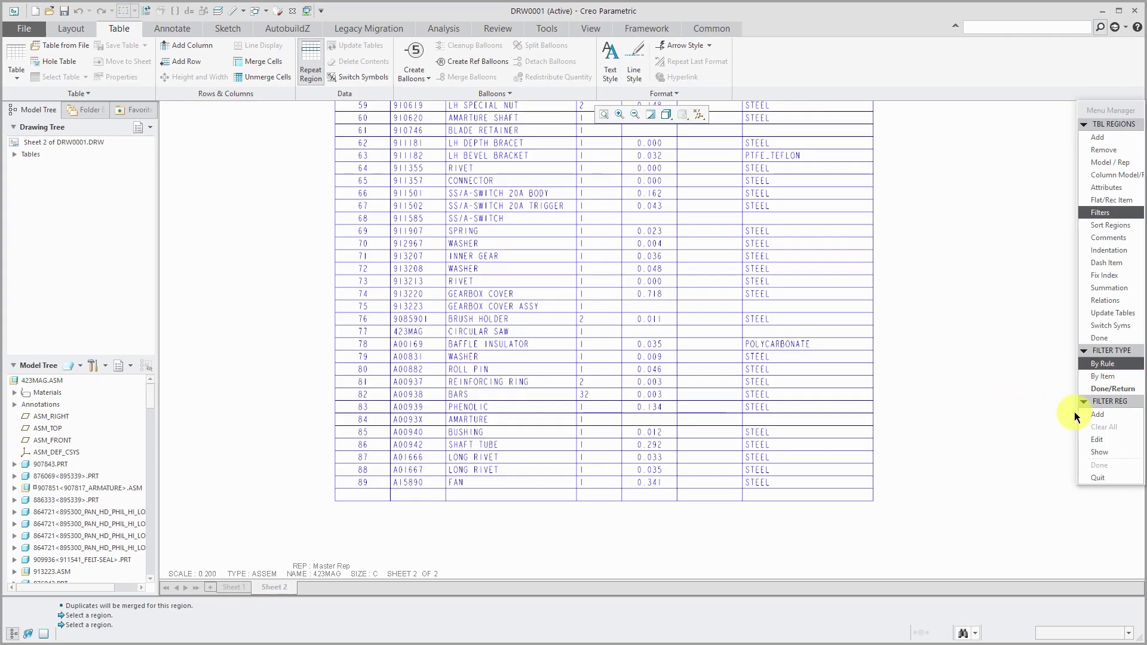
pyautogui.click(1101, 416)
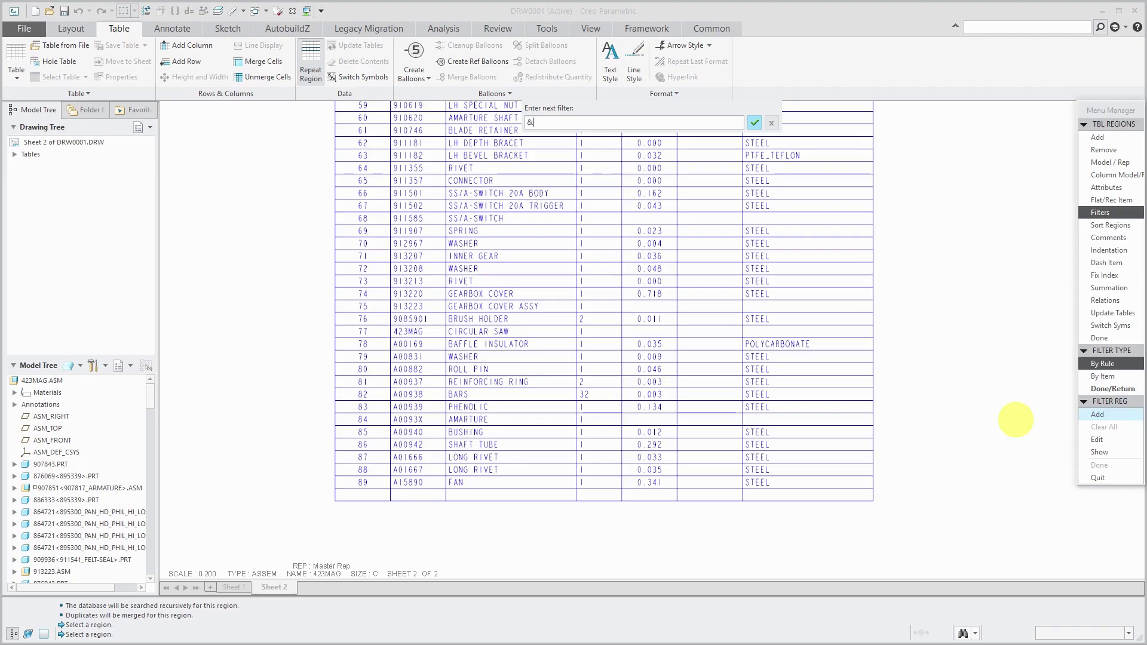
pyautogui.write('sm.mbr.type != assembly')
pyautogui.press('Return')
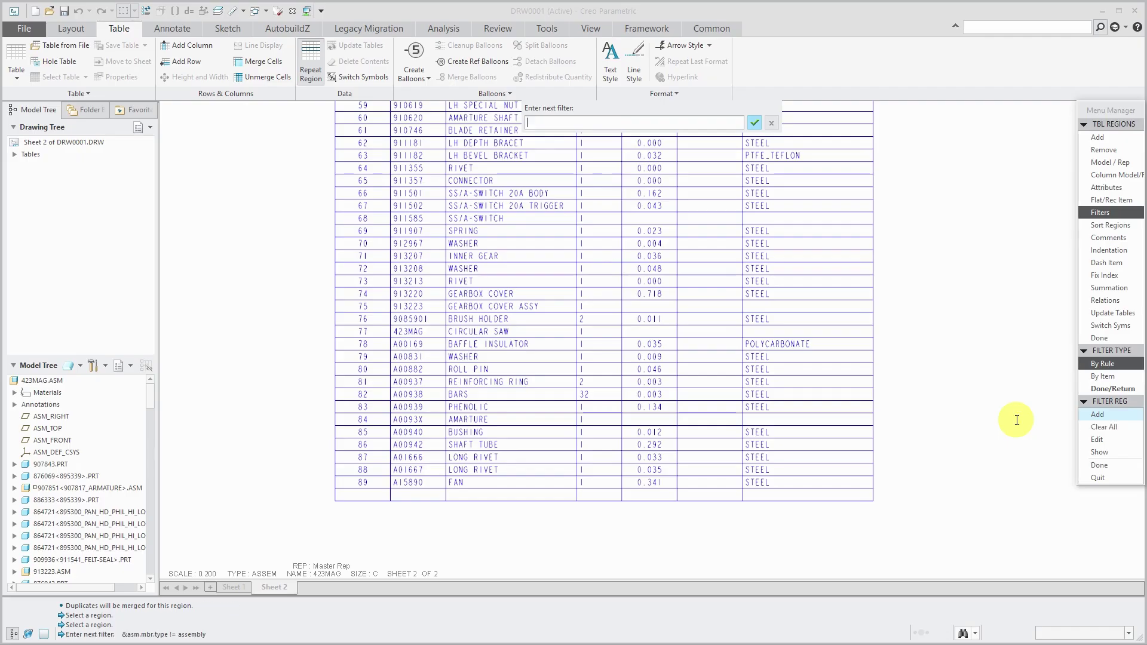
pyautogui.press('Return')
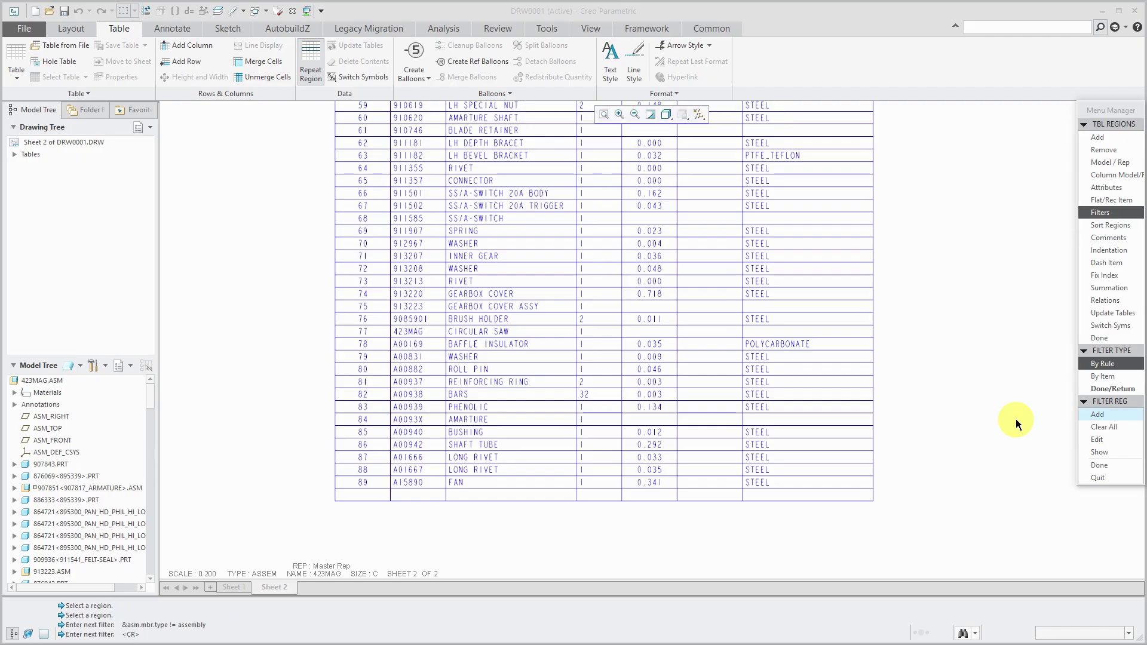
pyautogui.click(1105, 469)
pyautogui.click(1115, 387)
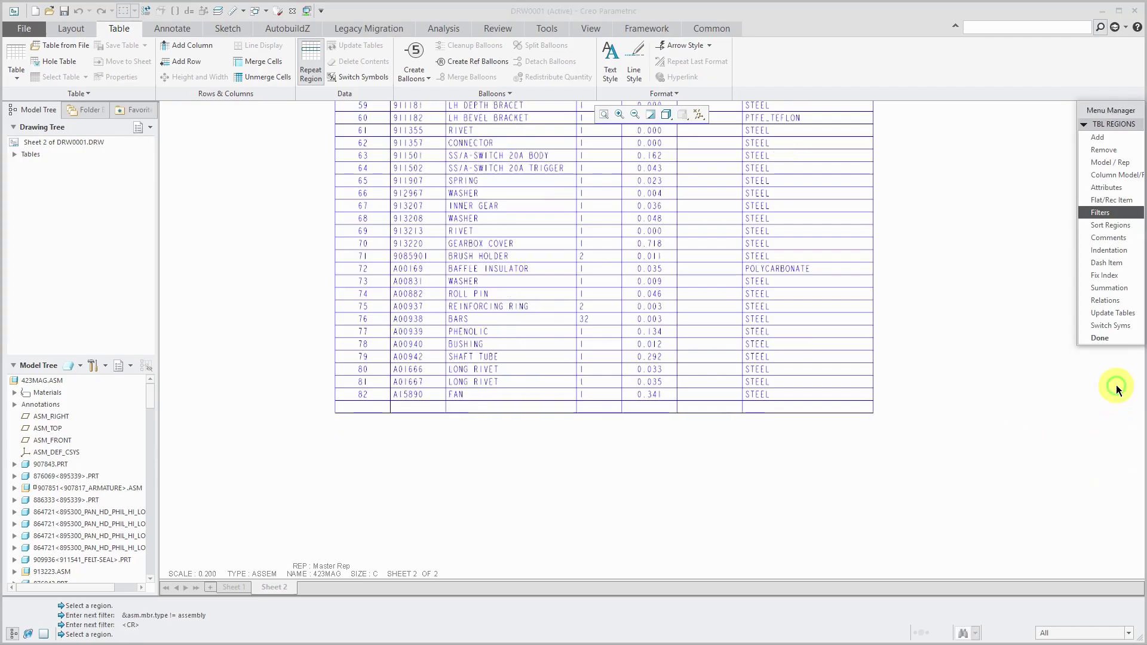
pyautogui.click(1103, 338)
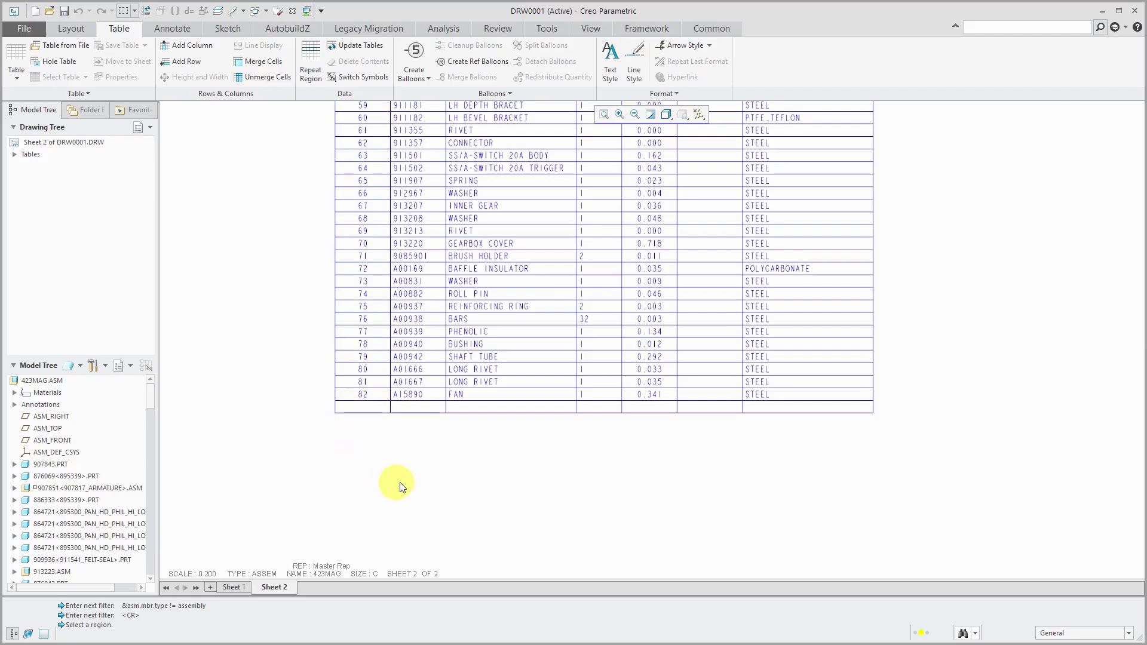
pyautogui.scroll(2, 447, 496)
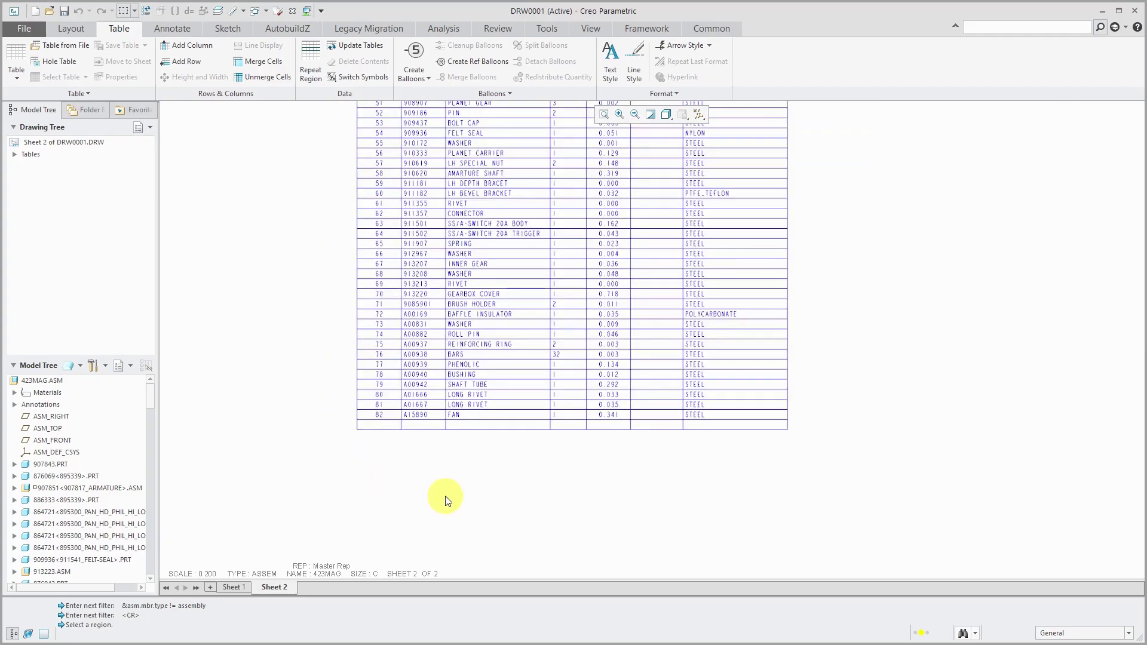
pyautogui.moveTo(464, 440)
pyautogui.mouseDown(button='middle')
pyautogui.moveTo(464, 494)
pyautogui.moveTo(538, 415)
pyautogui.moveTo(589, 269)
pyautogui.moveTo(574, 502)
pyautogui.mouseUp(button='middle')
pyautogui.scroll(-1, 626, 211)
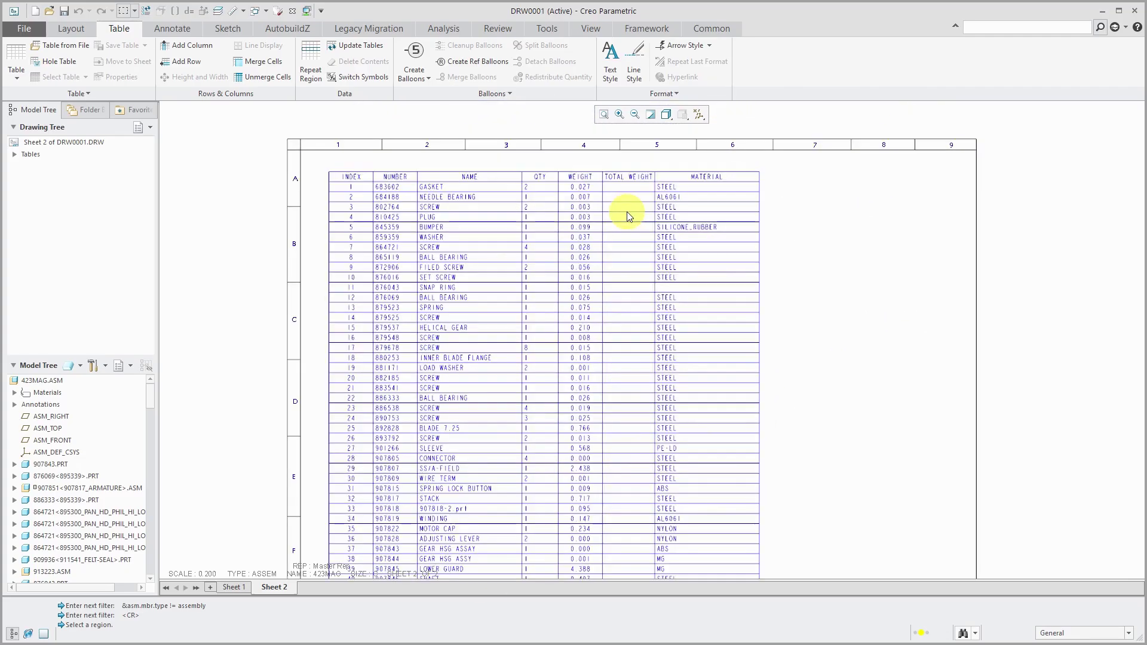
pyautogui.scroll(-1, 626, 216)
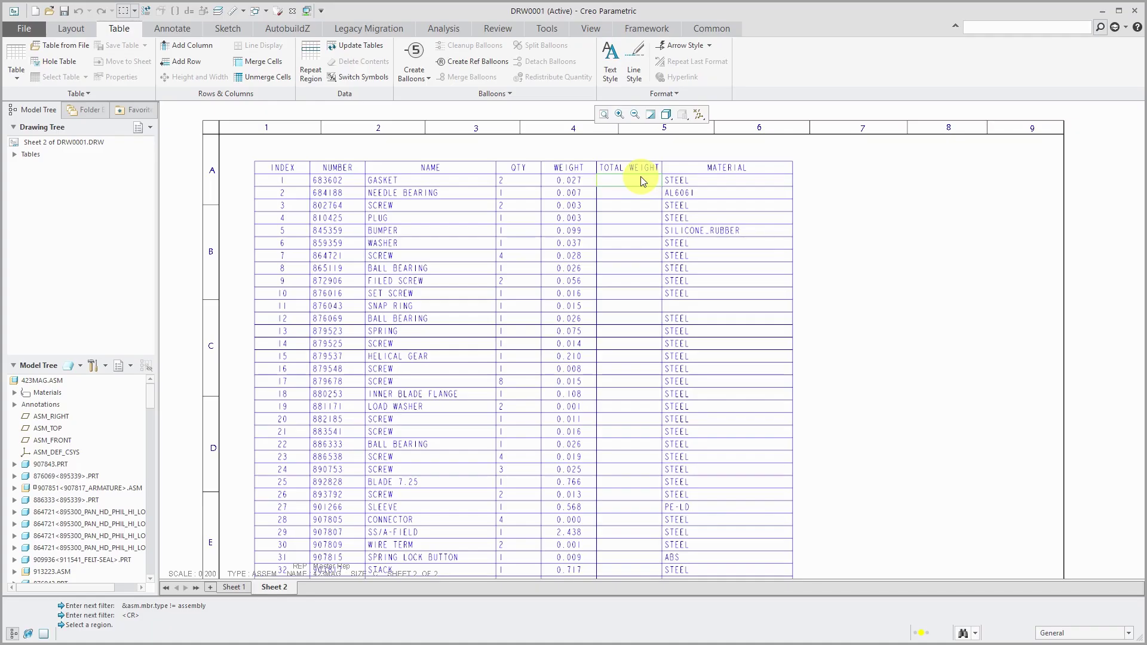
# - Enter the relation total_weight = asm.mbr.pro_mp_mass * rpt.qty for the BOM repeat region
pyautogui.click(316, 59)
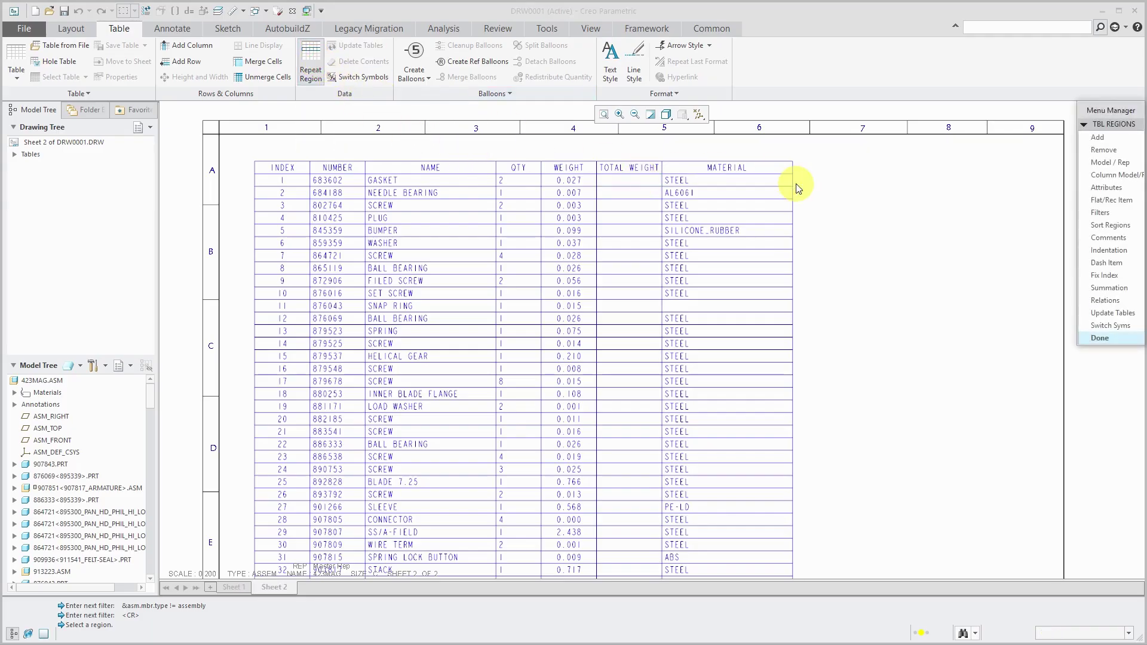
pyautogui.click(1117, 305)
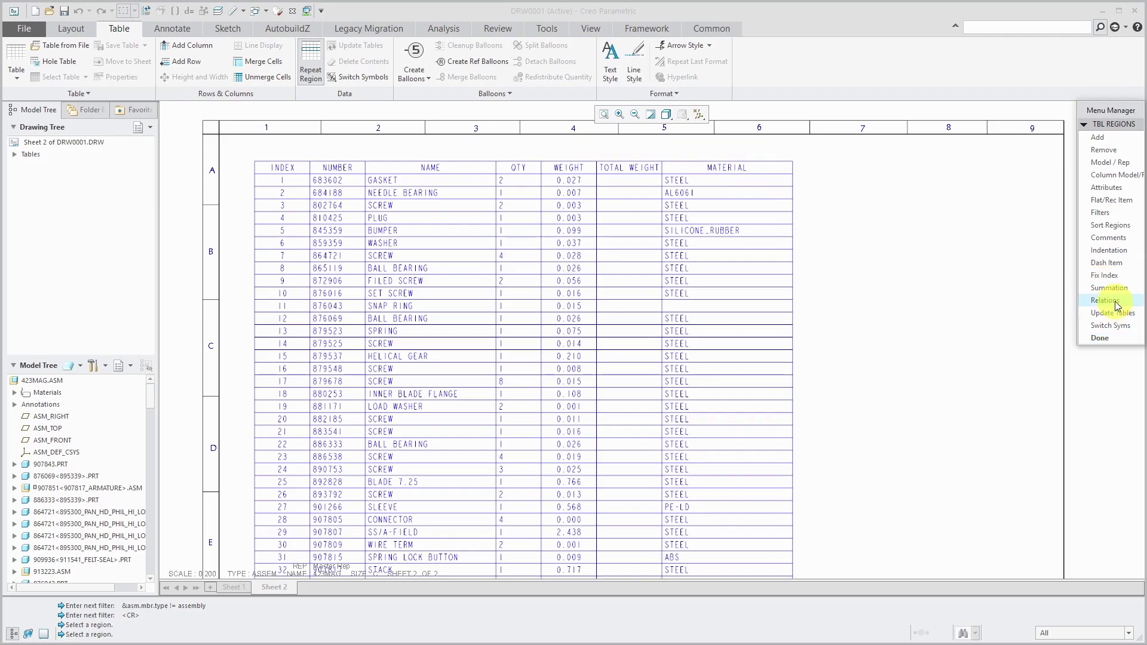
pyautogui.click(568, 254)
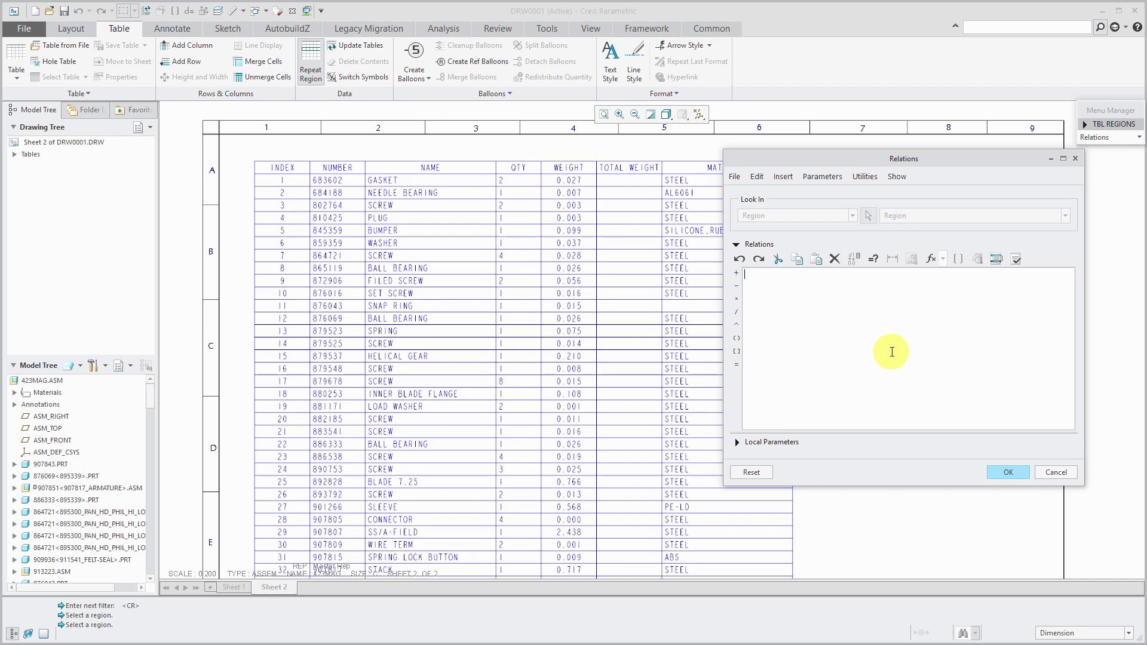
pyautogui.write('total_weight =')
pyautogui.write('asm.mbr.pro_mp_mass * rpt.qty')
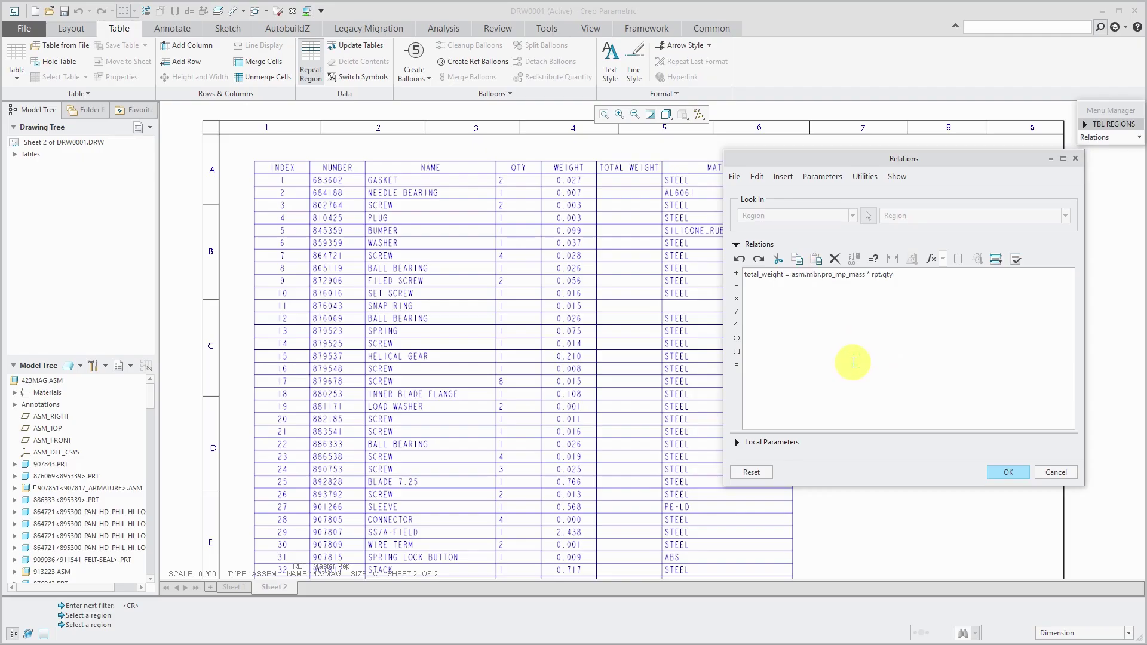
# - After the verify error, change the relation to total_weight = asm_mbr_pro_mp_mass * rpt_qty
pyautogui.click(1017, 260)
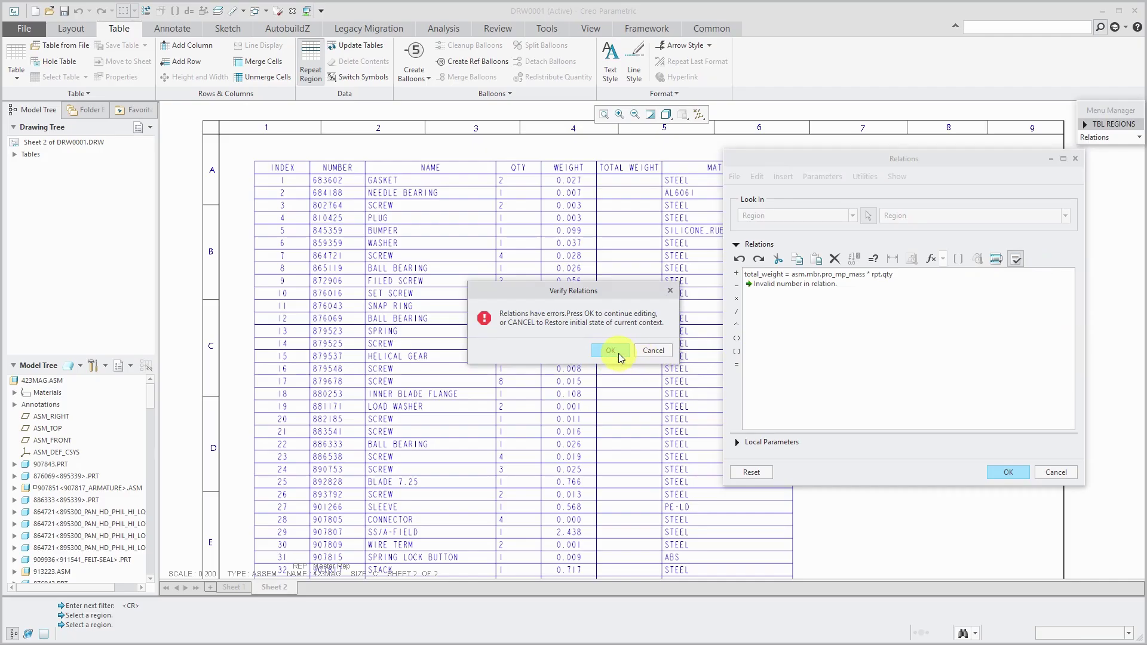
pyautogui.click(615, 352)
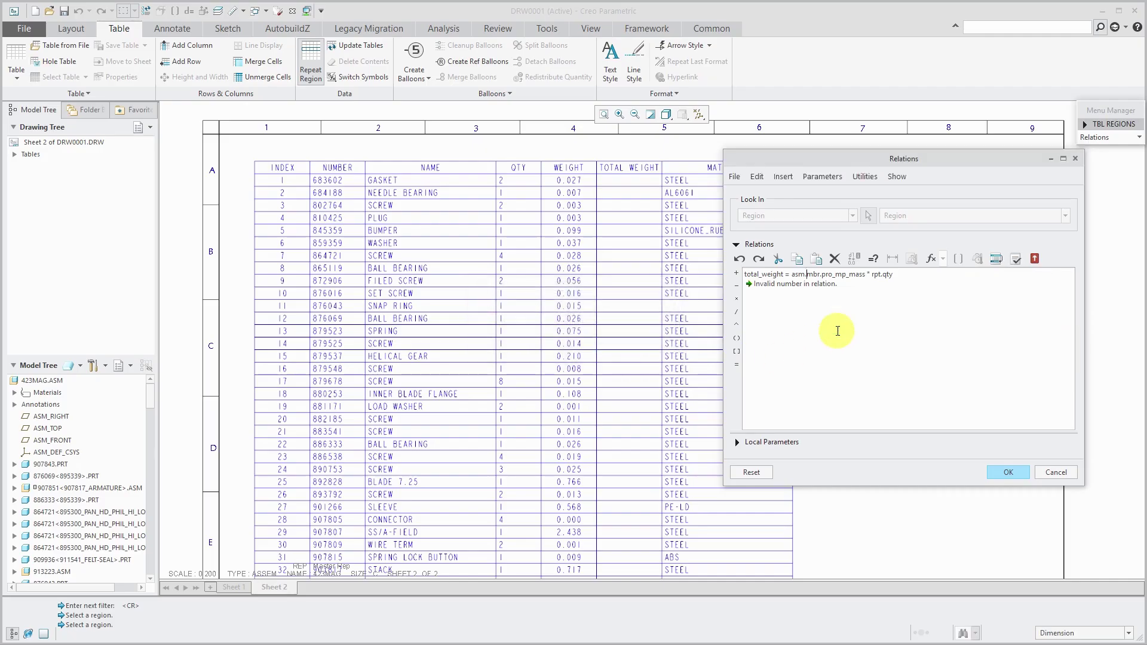
pyautogui.press('BackSpace')
pyautogui.write('_')
pyautogui.press('Right')
pyautogui.press('Right')
pyautogui.press('Right')
pyautogui.press('Delete')
pyautogui.write('_')
pyautogui.press('Delete')
pyautogui.write('_')
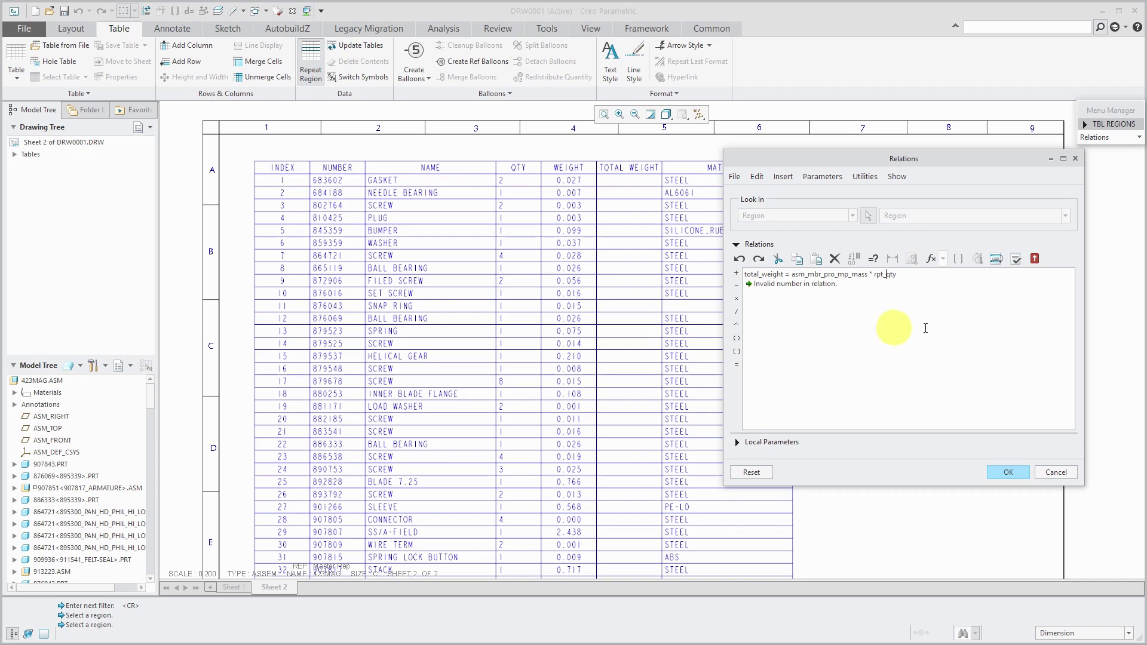
# - Re-verify the corrected relation and accept it in the Relations editor
pyautogui.click(1015, 259)
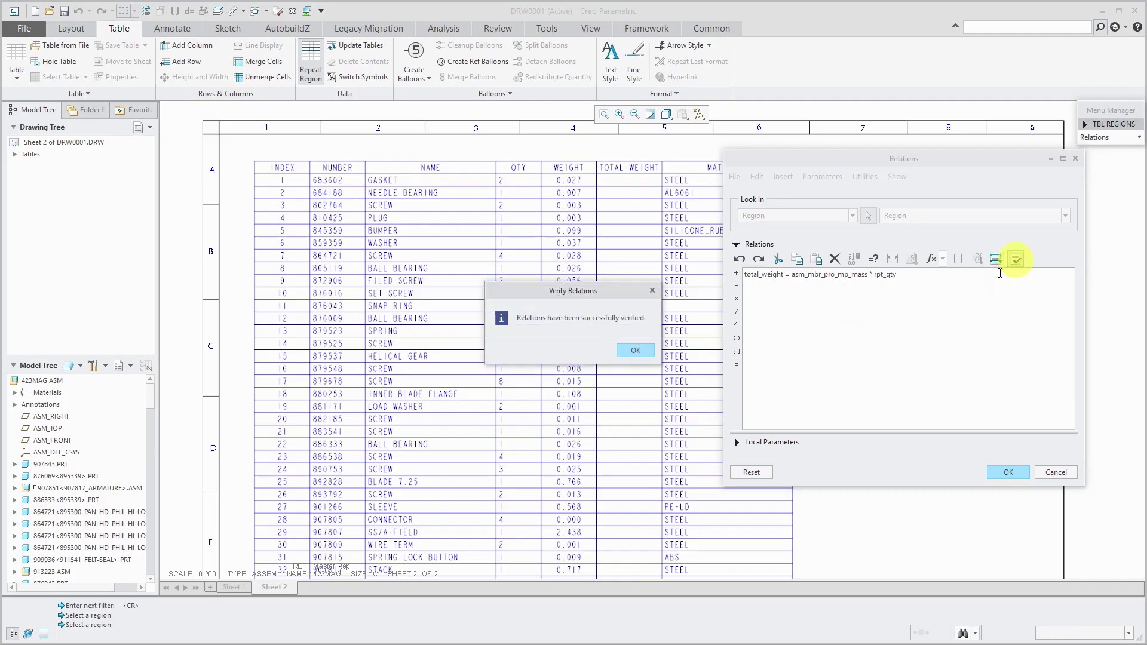
pyautogui.click(631, 351)
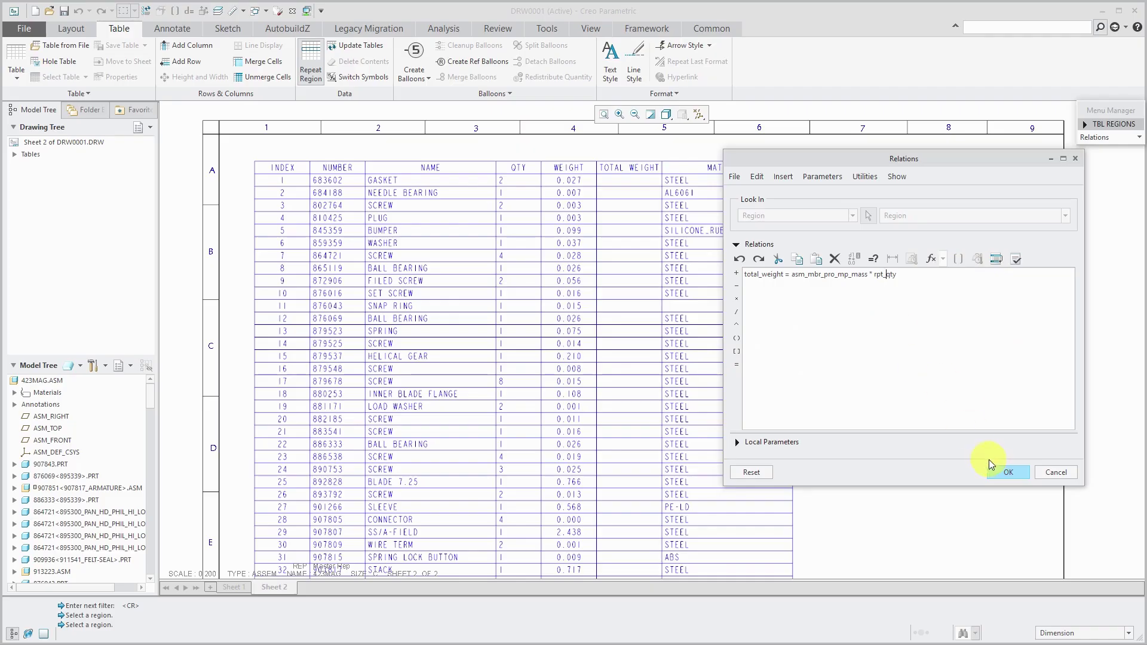
pyautogui.click(1008, 472)
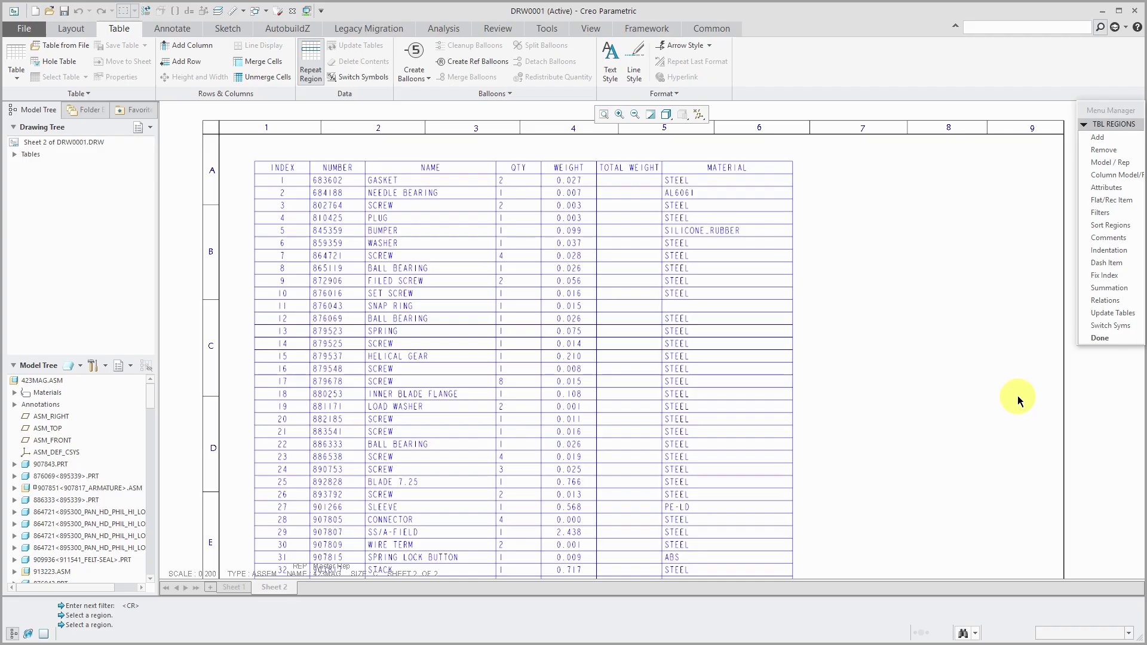
# - Make the TOTAL WEIGHT cells report rpt.rel.total_weight, showing computed values like 0.054 for the gasket
pyautogui.click(1099, 338)
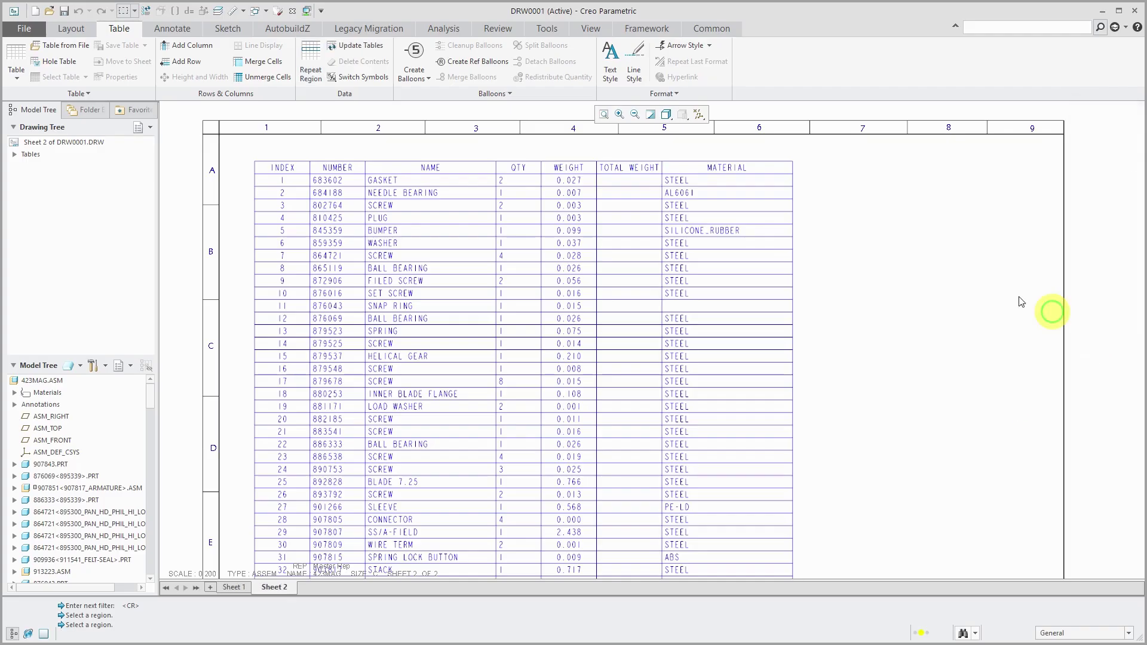
pyautogui.doubleClick(644, 177)
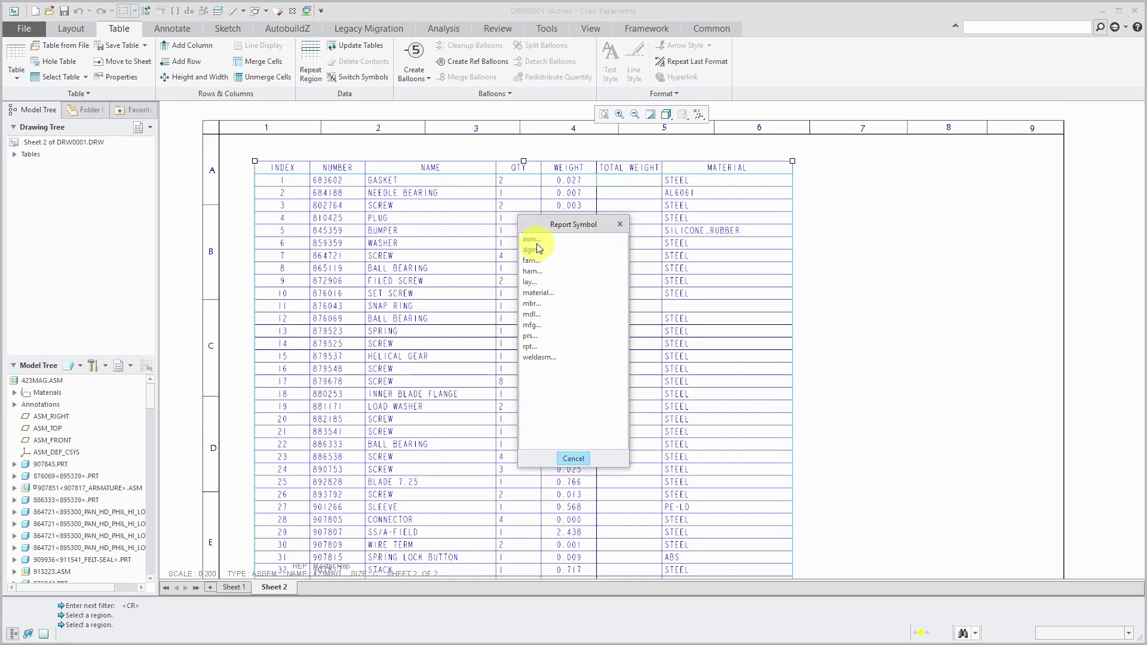
pyautogui.click(536, 347)
pyautogui.click(536, 284)
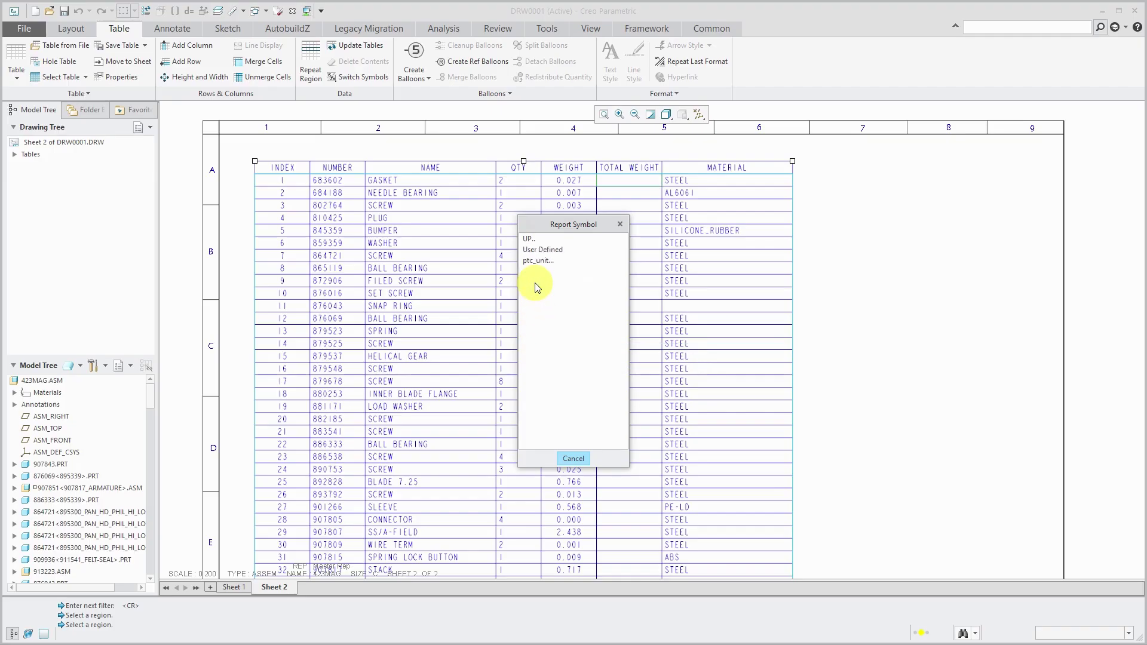
pyautogui.click(541, 249)
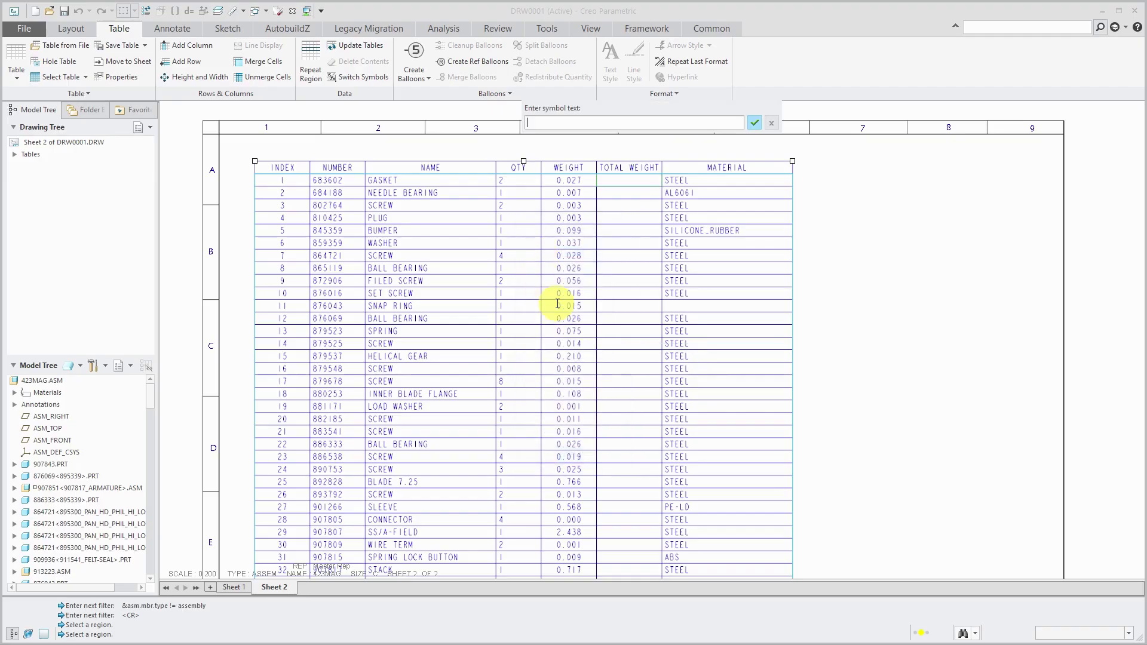
pyautogui.write('total_weight')
pyautogui.press('Return')
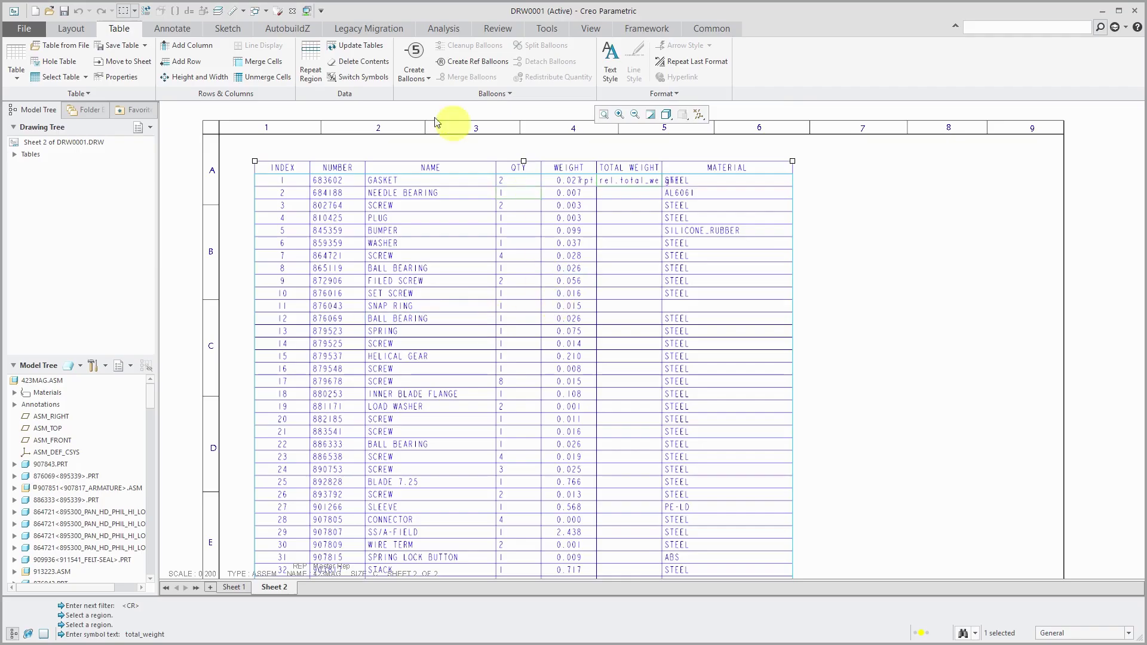
pyautogui.click(373, 83)
pyautogui.click(373, 83)
pyautogui.click(894, 312)
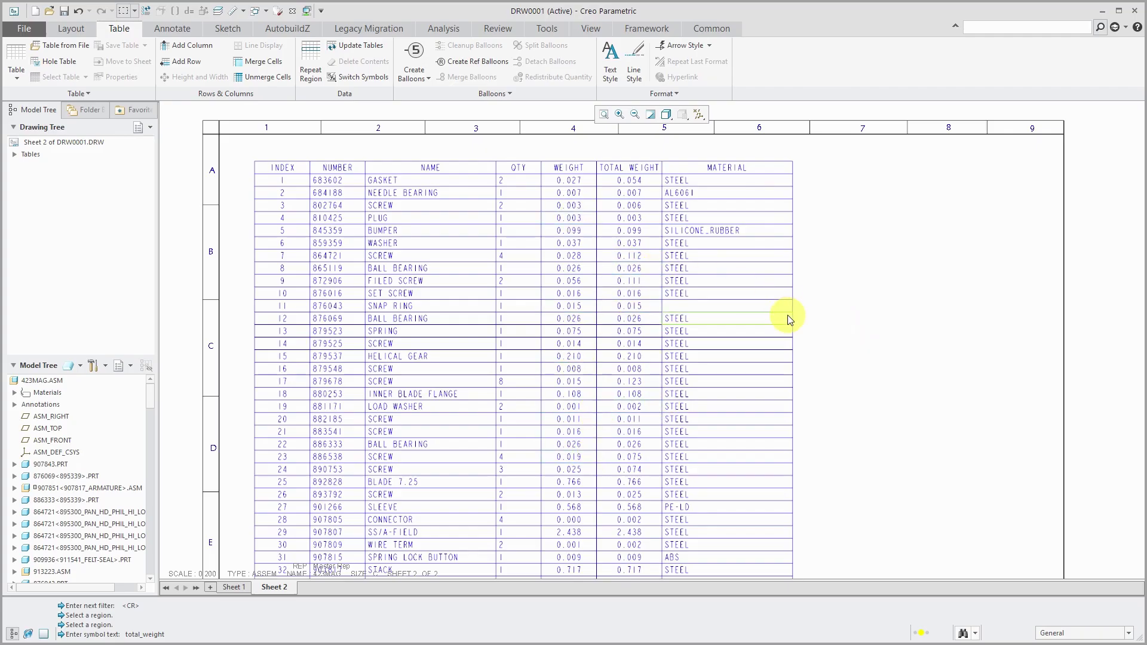
# - Format the WEIGHT column's parameter to four decimal places with [.4]
pyautogui.click(593, 181)
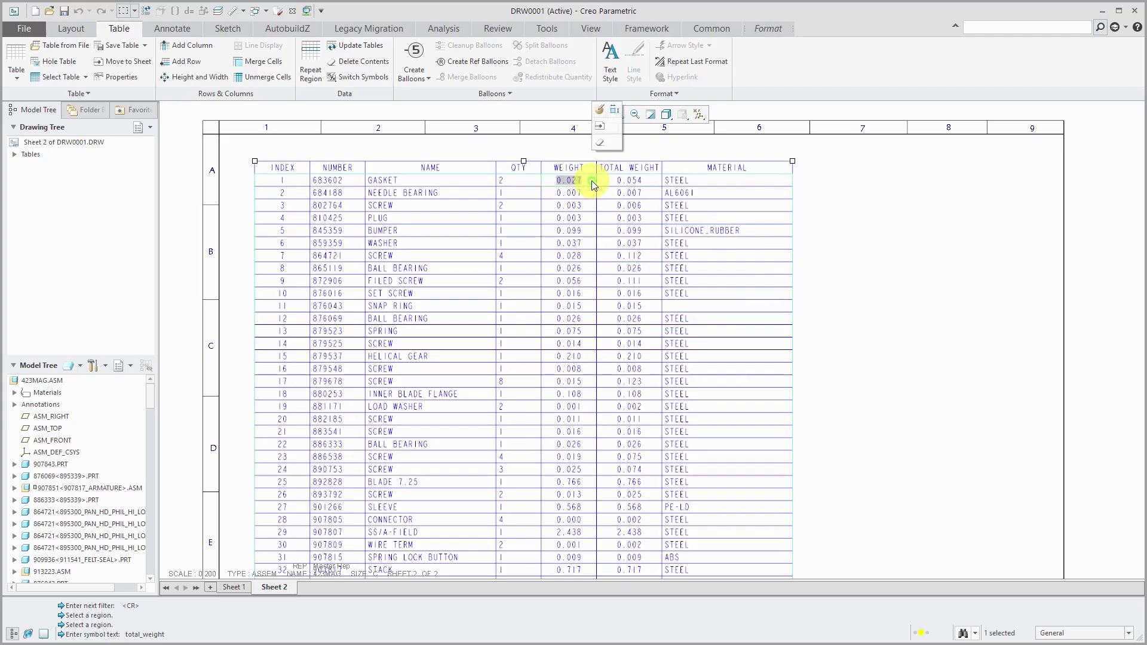
pyautogui.rightClick(592, 180)
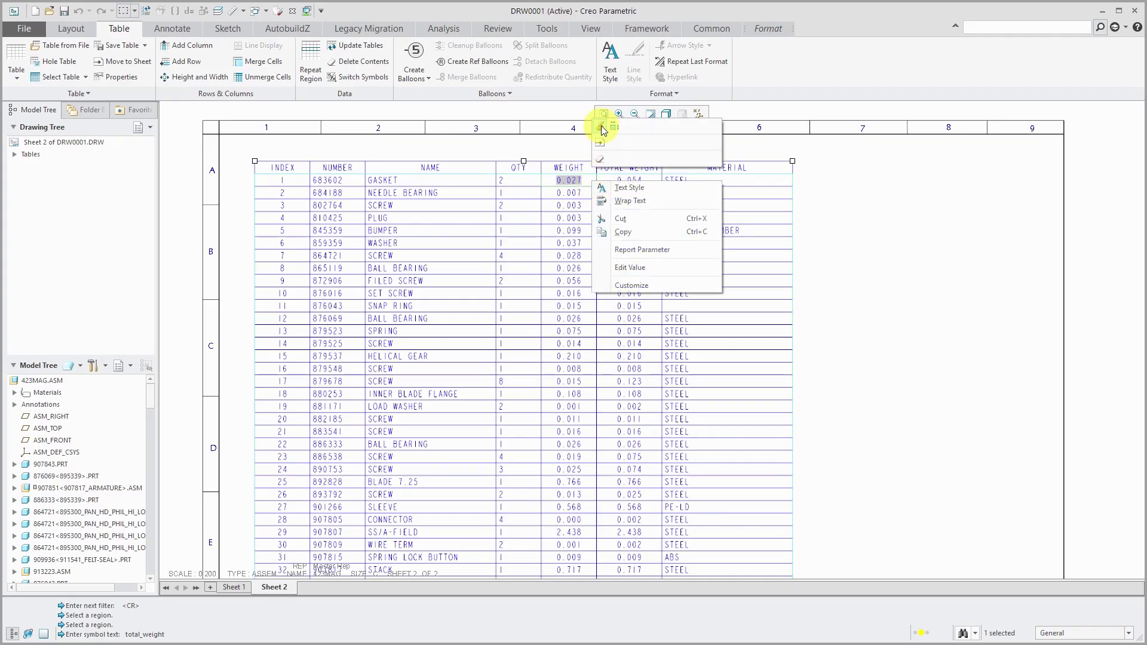
pyautogui.click(601, 126)
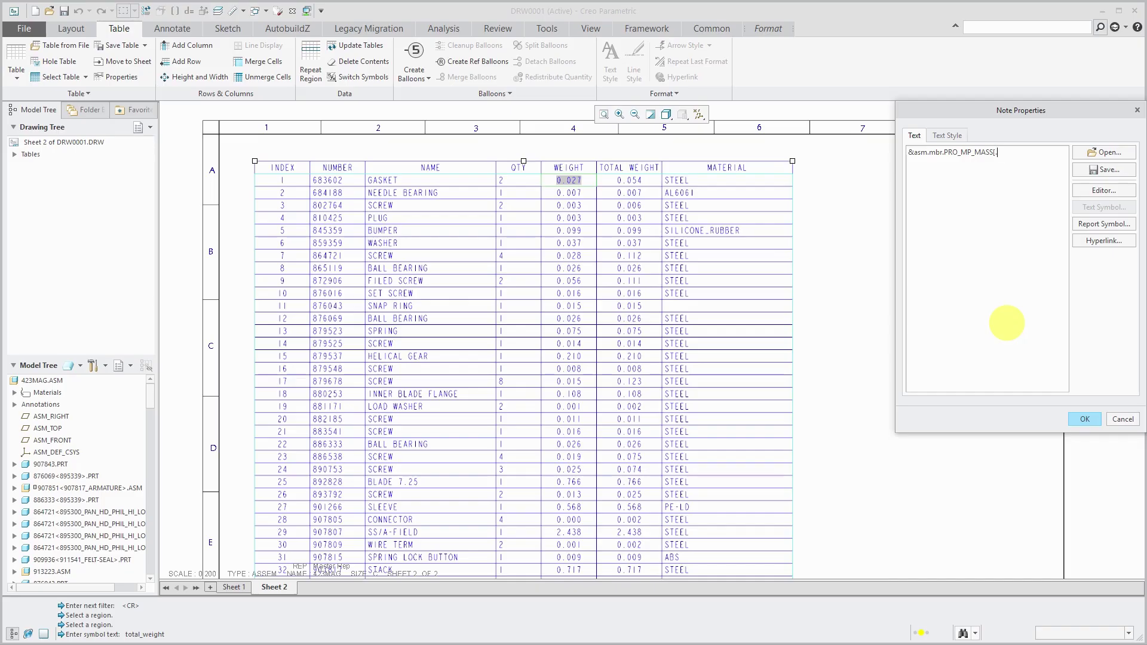
pyautogui.write('4')
pyautogui.click(1087, 419)
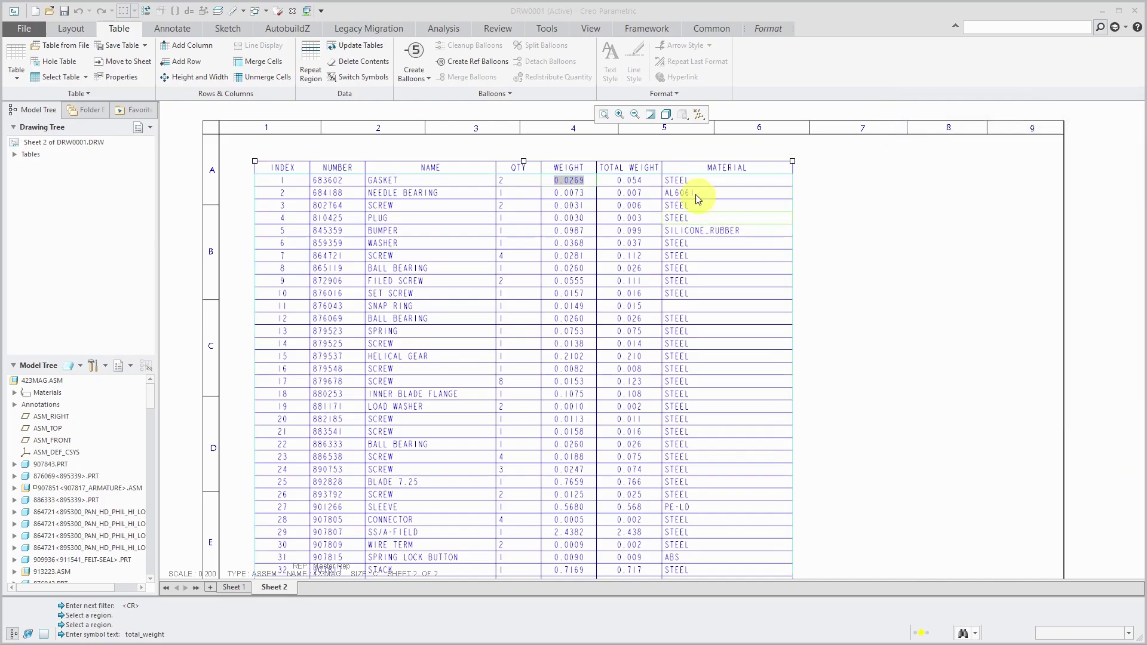
# - Format the TOTAL WEIGHT column to four decimal places too, e.g. 0.0539
pyautogui.click(629, 180)
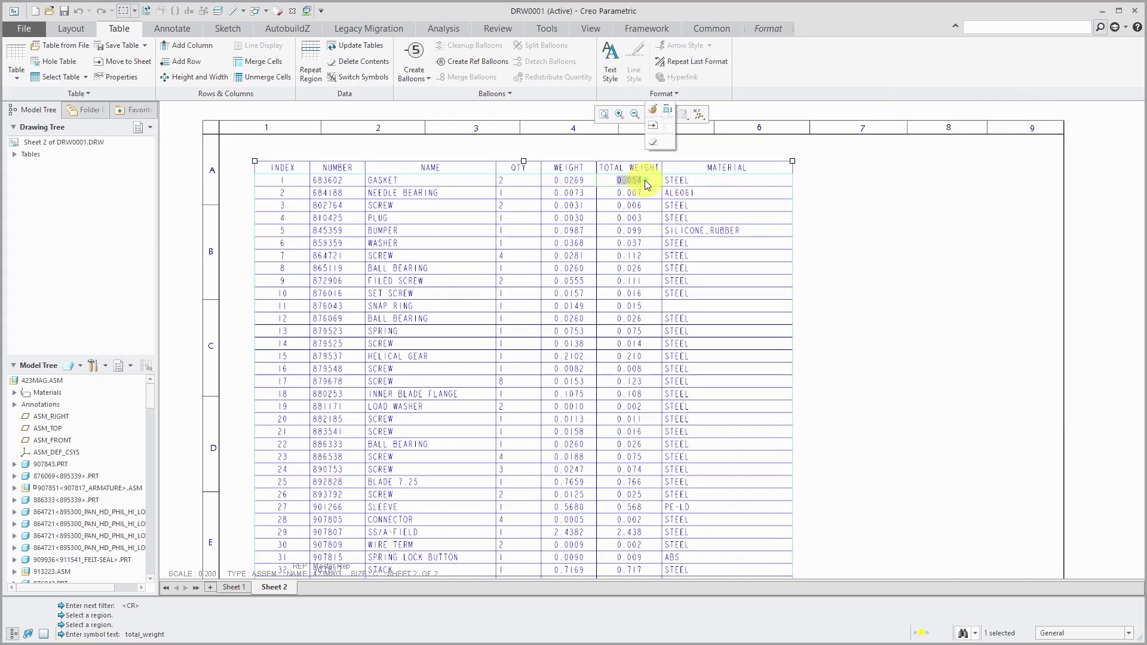
pyautogui.click(658, 112)
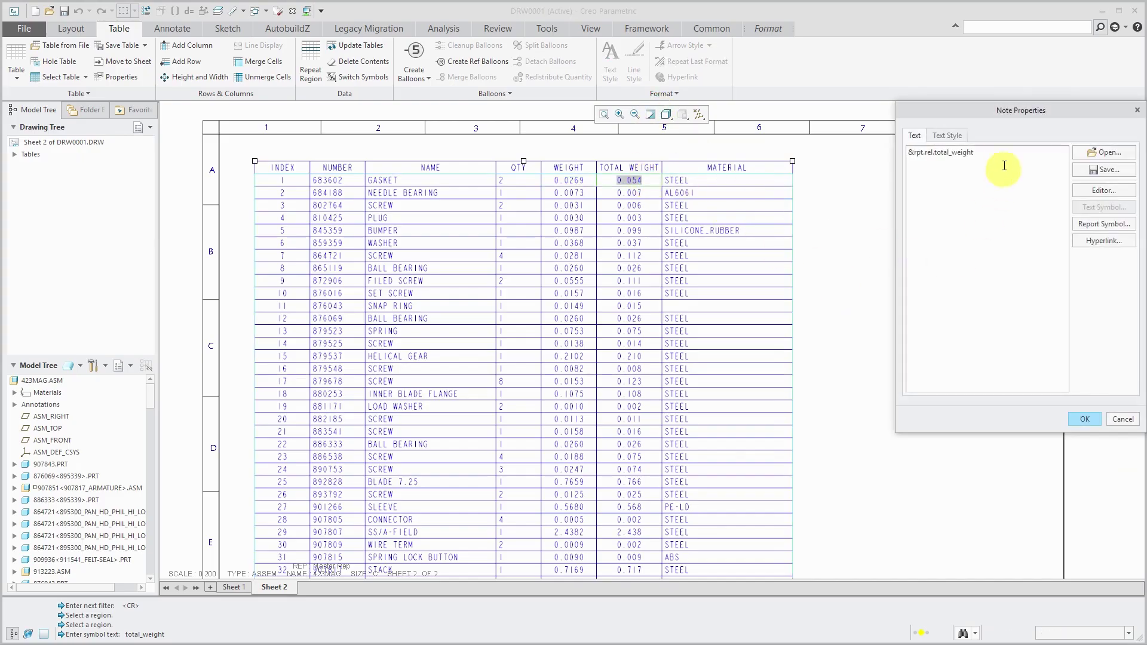
pyautogui.click(1004, 157)
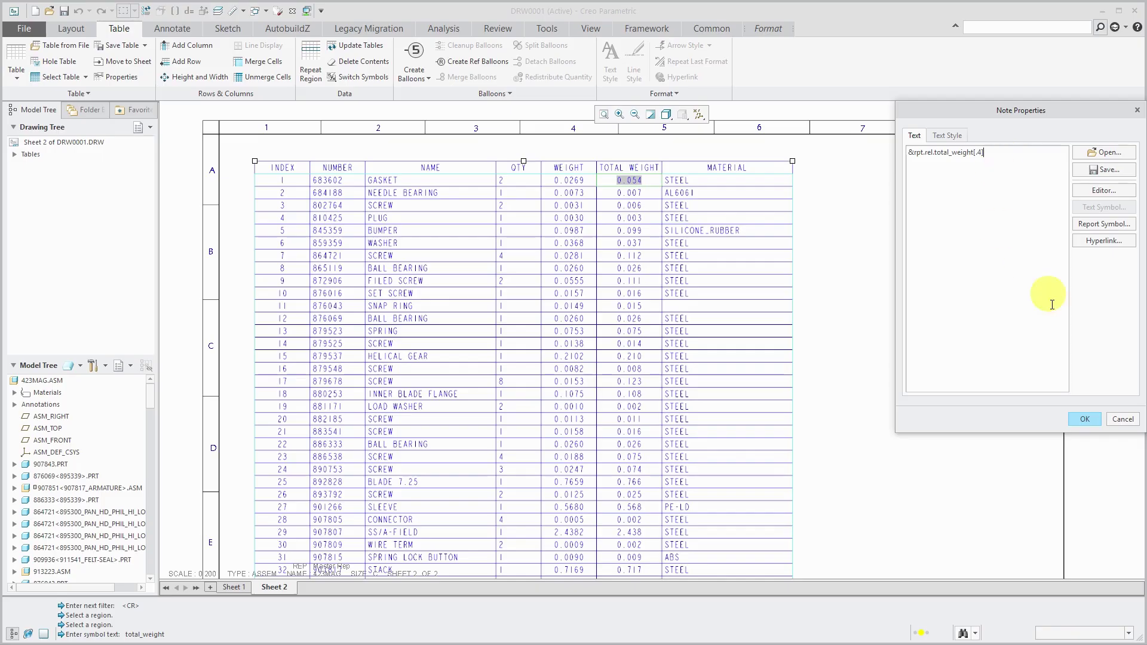
pyautogui.click(1084, 418)
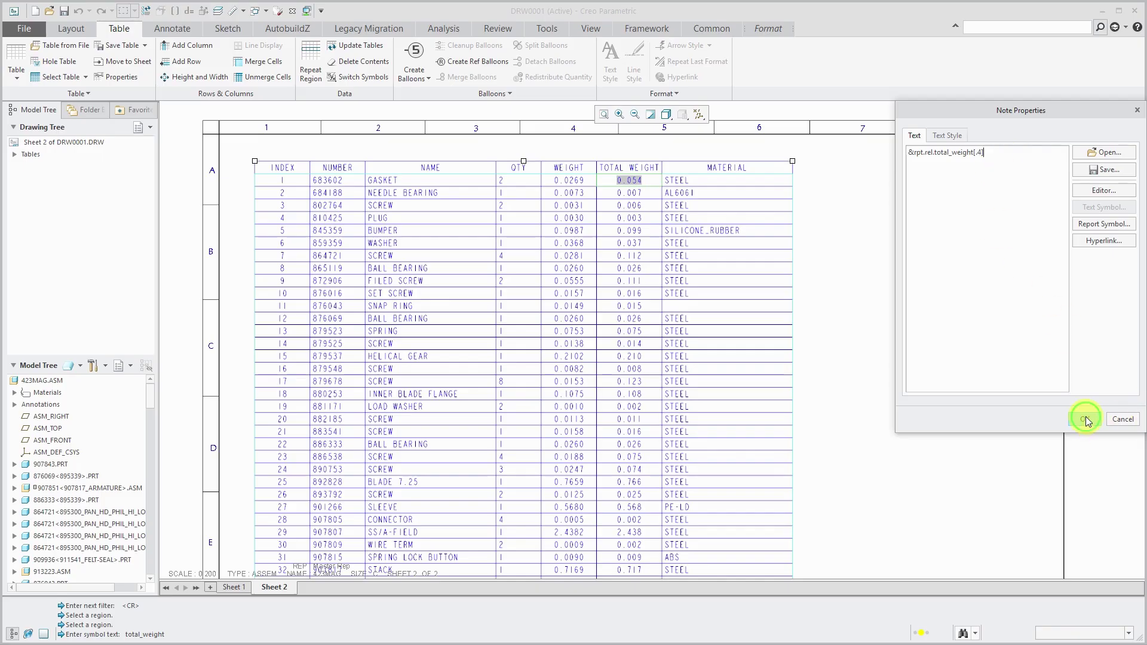
pyautogui.click(877, 357)
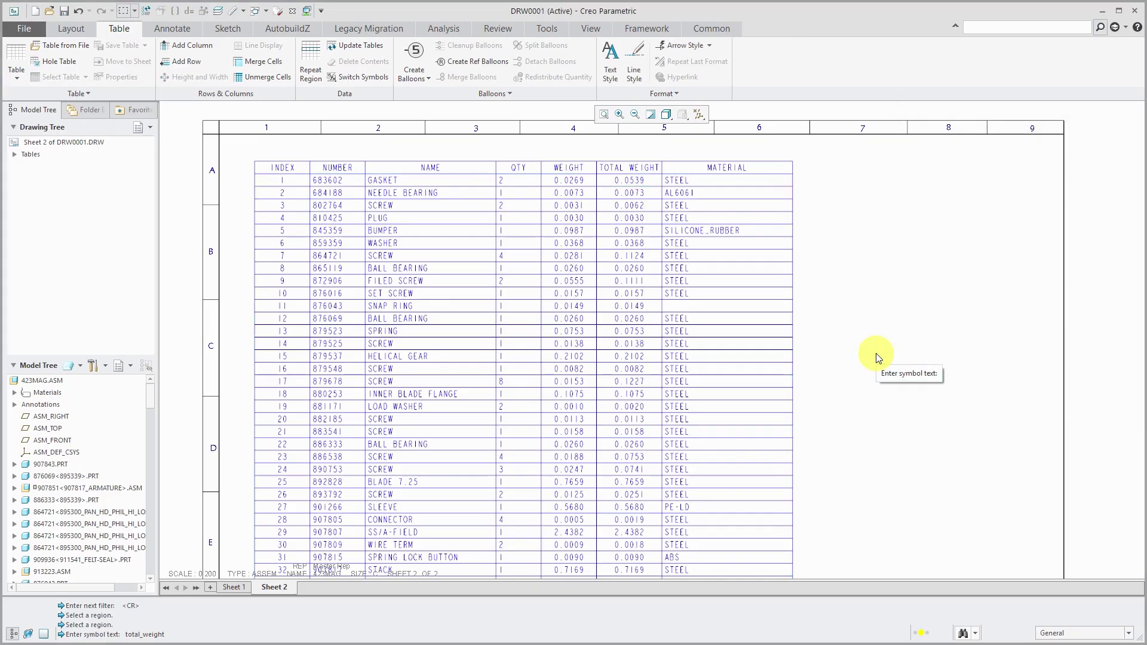
# - Start a By Text summation on the BOM table's repeat region
pyautogui.scroll(1, 882, 443)
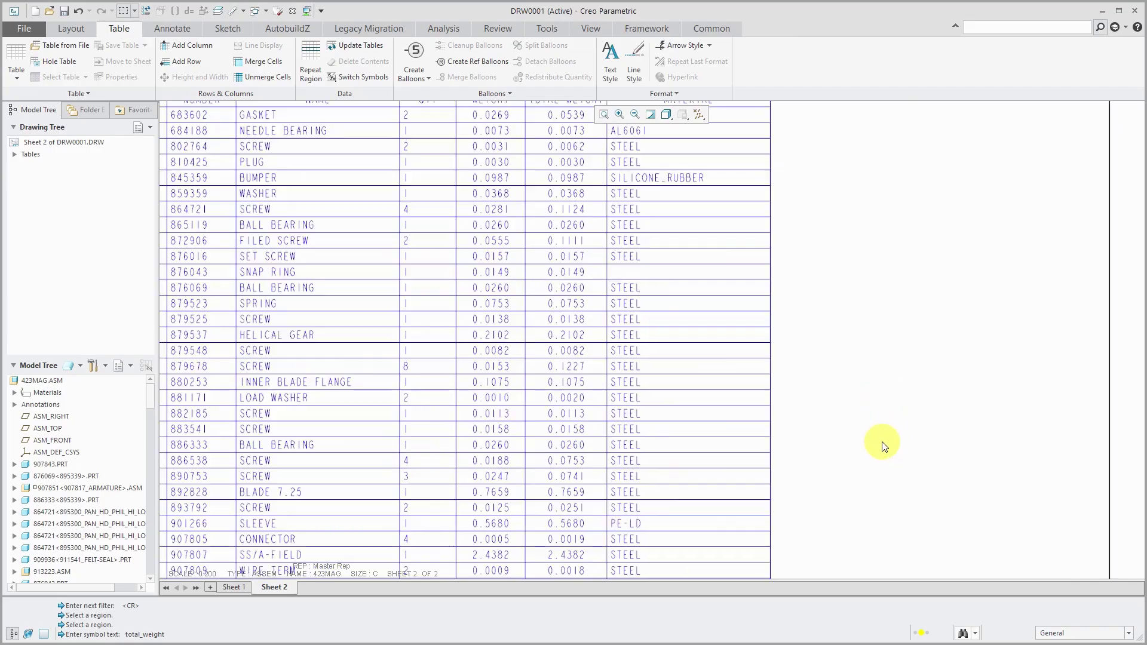
pyautogui.scroll(-6, 883, 443)
pyautogui.keyDown('ctrl'); pyautogui.moveTo(857, 440); pyautogui.dragTo(735, 184, button='middle'); pyautogui.keyUp('ctrl')
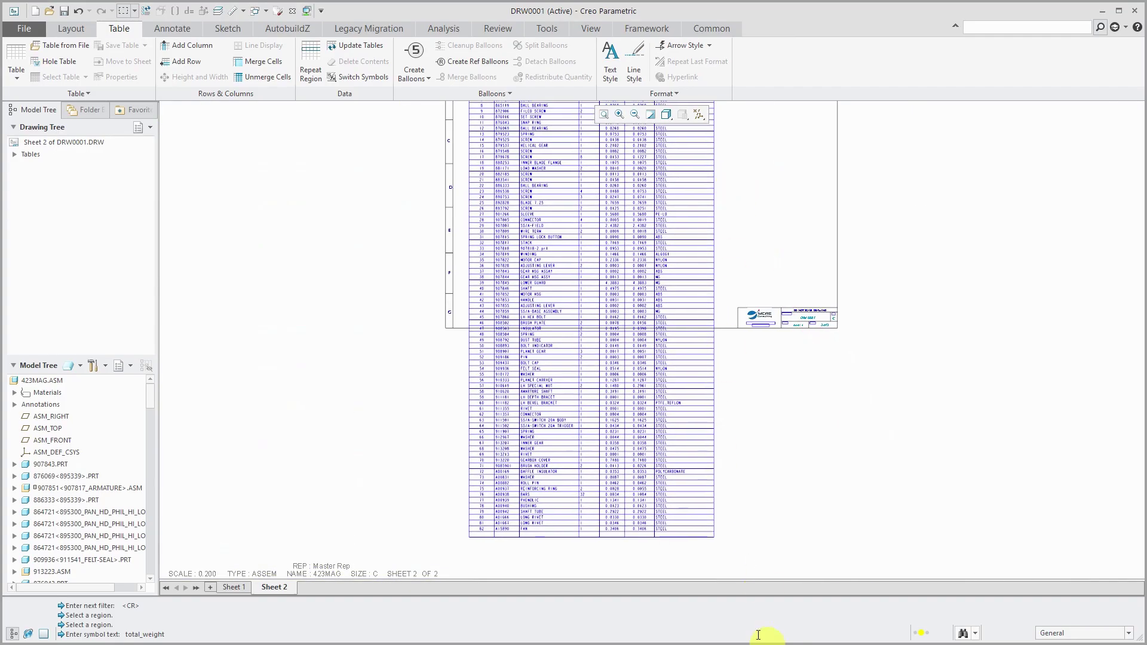
pyautogui.scroll(6, 658, 550)
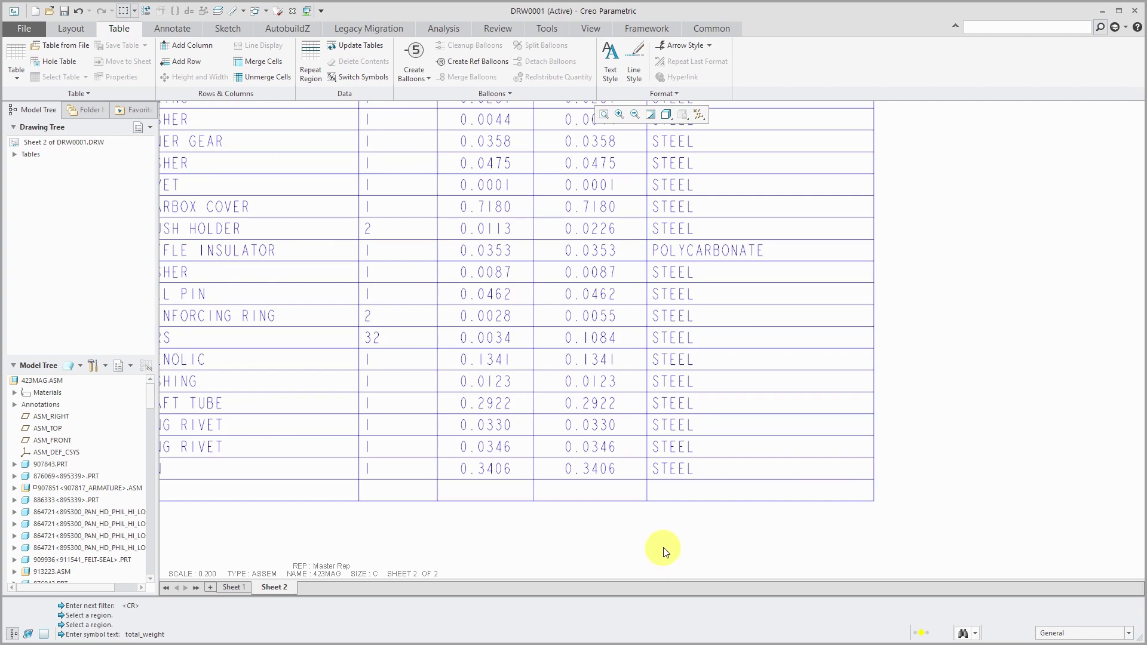
pyautogui.moveTo(663, 550); pyautogui.dragTo(861, 530, button='middle')
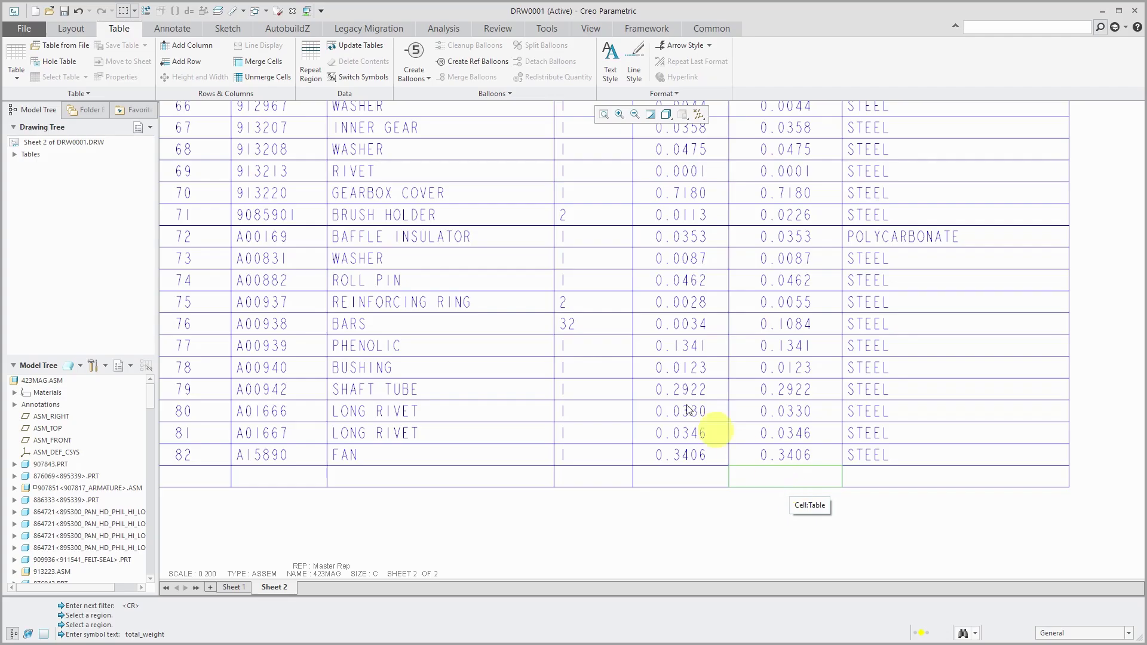
pyautogui.click(311, 58)
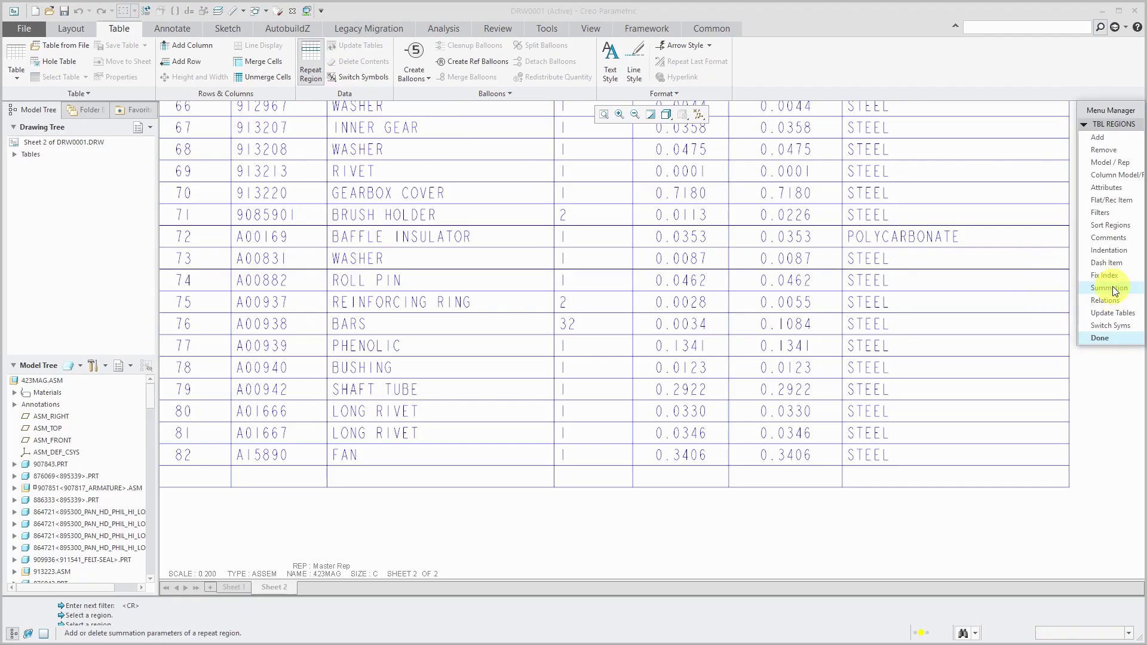
pyautogui.click(1115, 289)
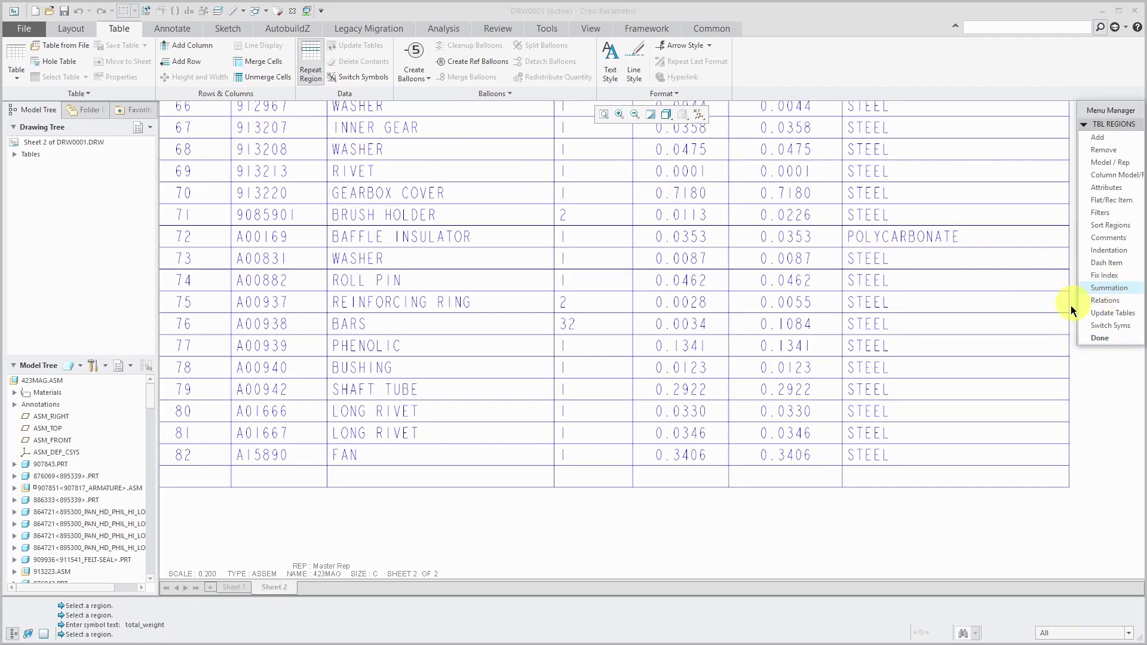
pyautogui.click(724, 358)
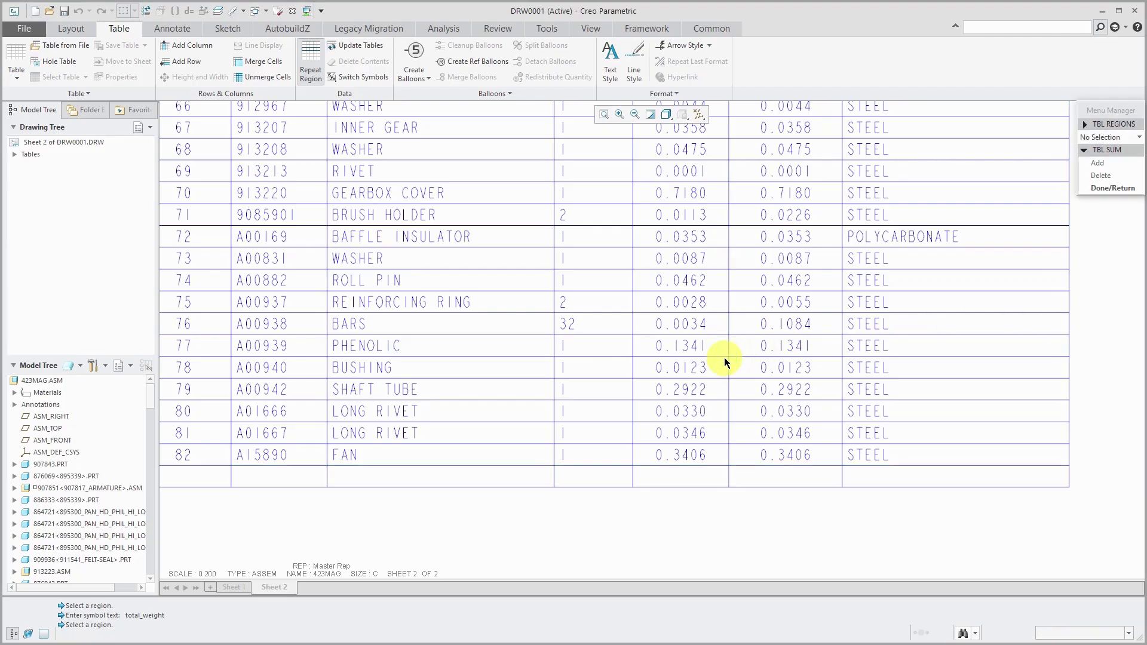
pyautogui.click(1106, 167)
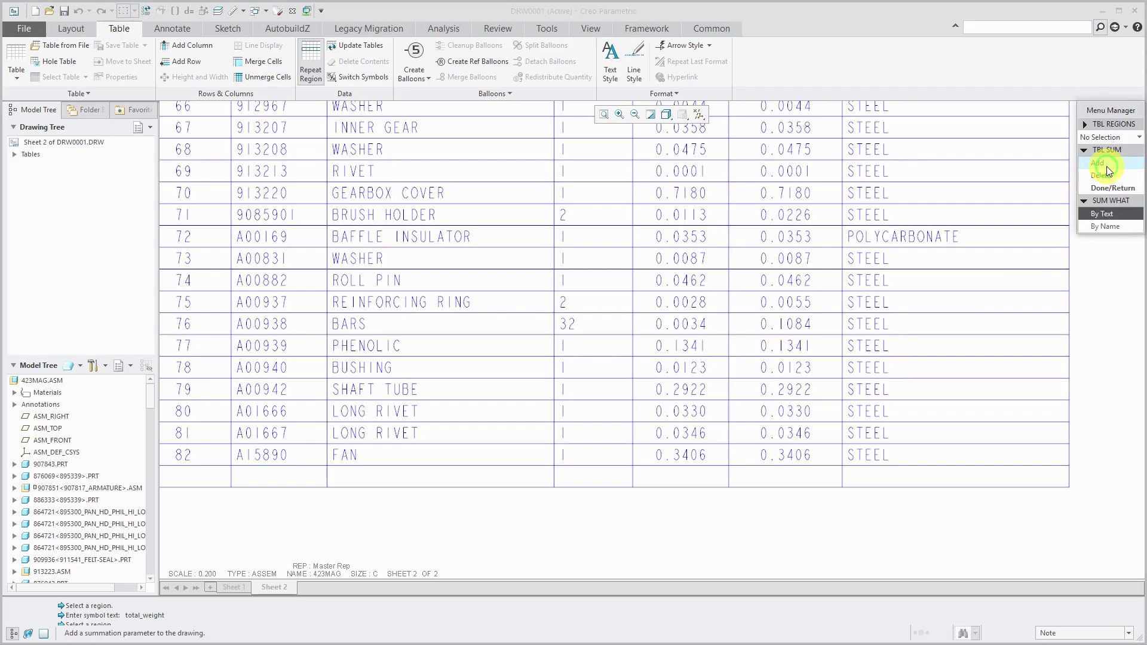
pyautogui.click(1111, 212)
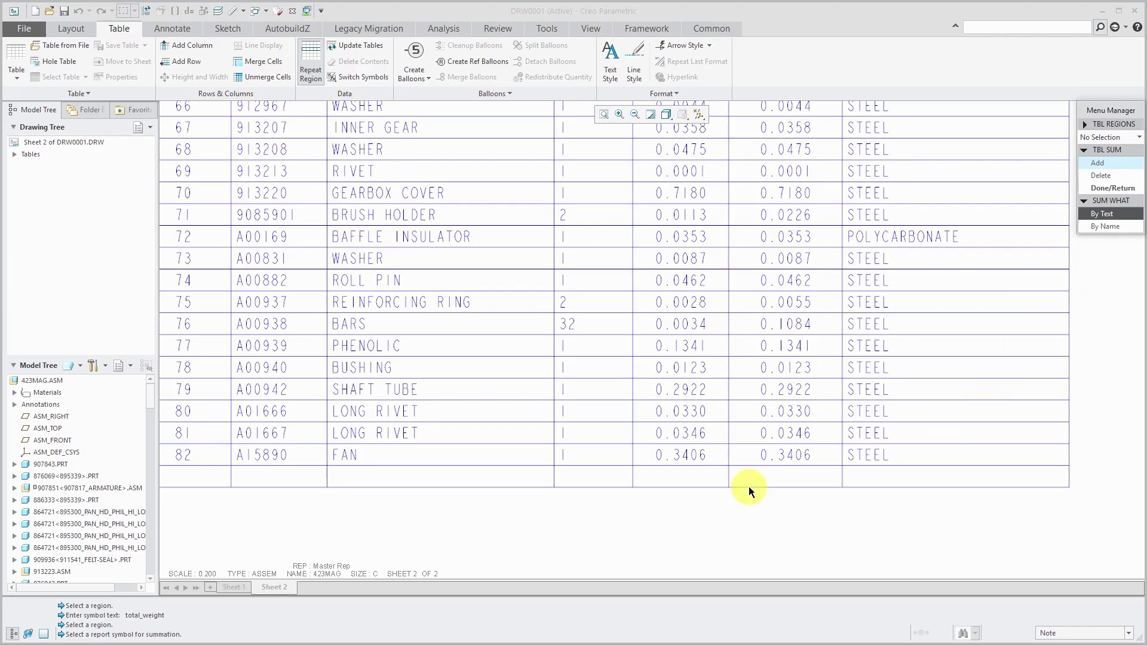
# - Sum the Total Weight column as assy_weight, placed in the empty cell below it
pyautogui.scroll(-5, 748, 486)
pyautogui.scroll(2, 771, 184)
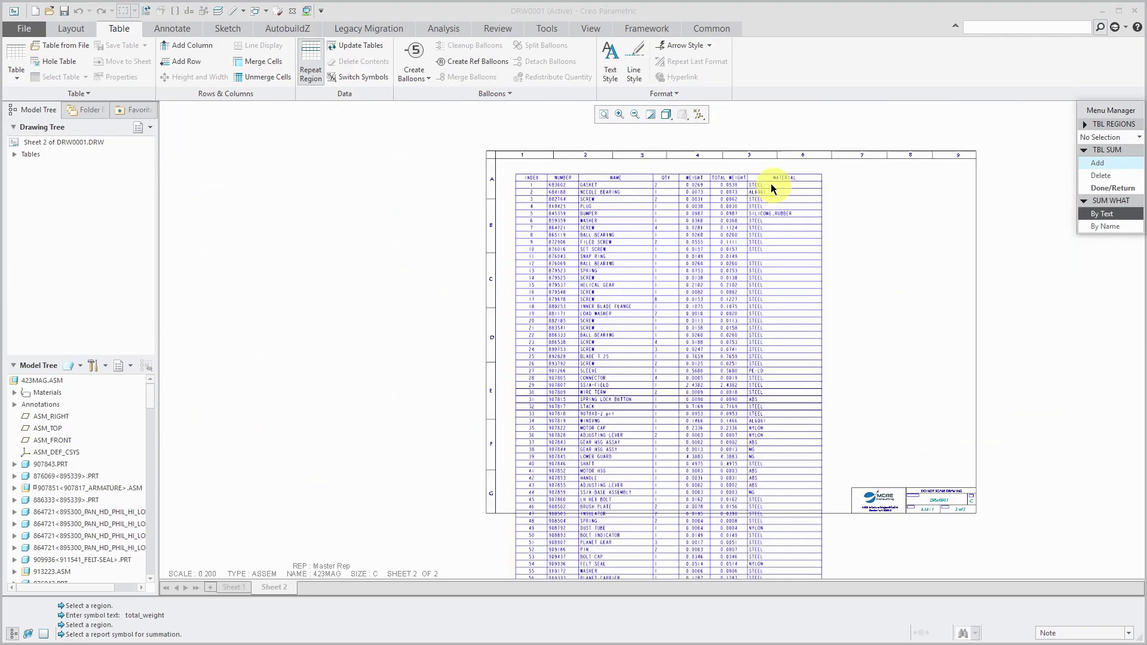
pyautogui.scroll(2, 771, 186)
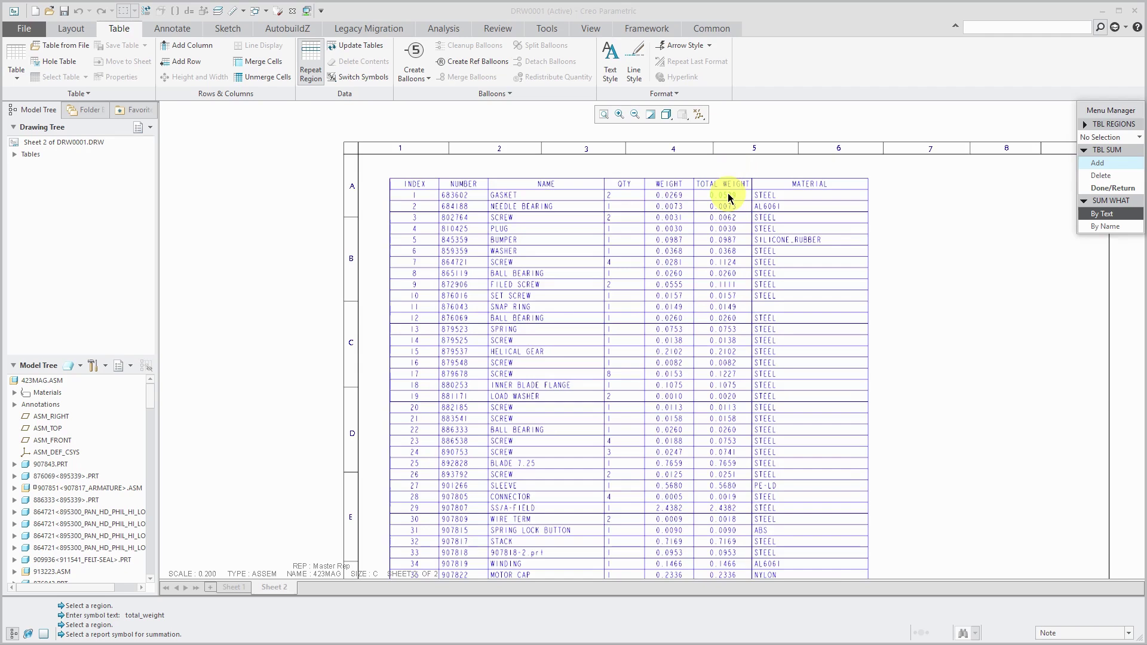
pyautogui.click(729, 195)
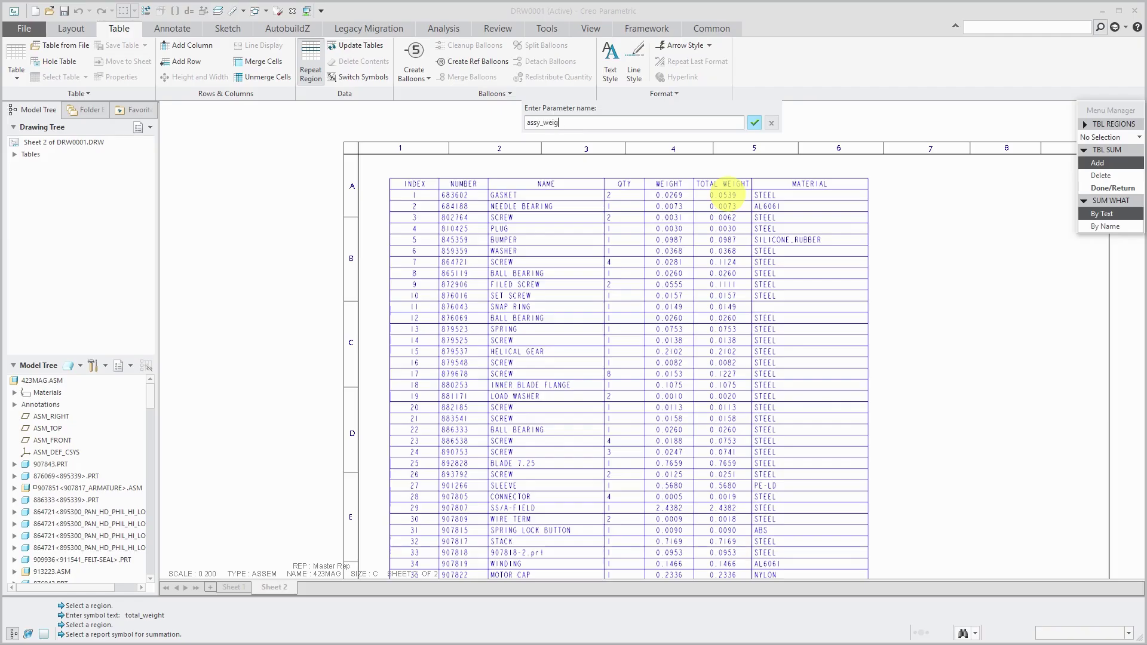
pyautogui.press('Return')
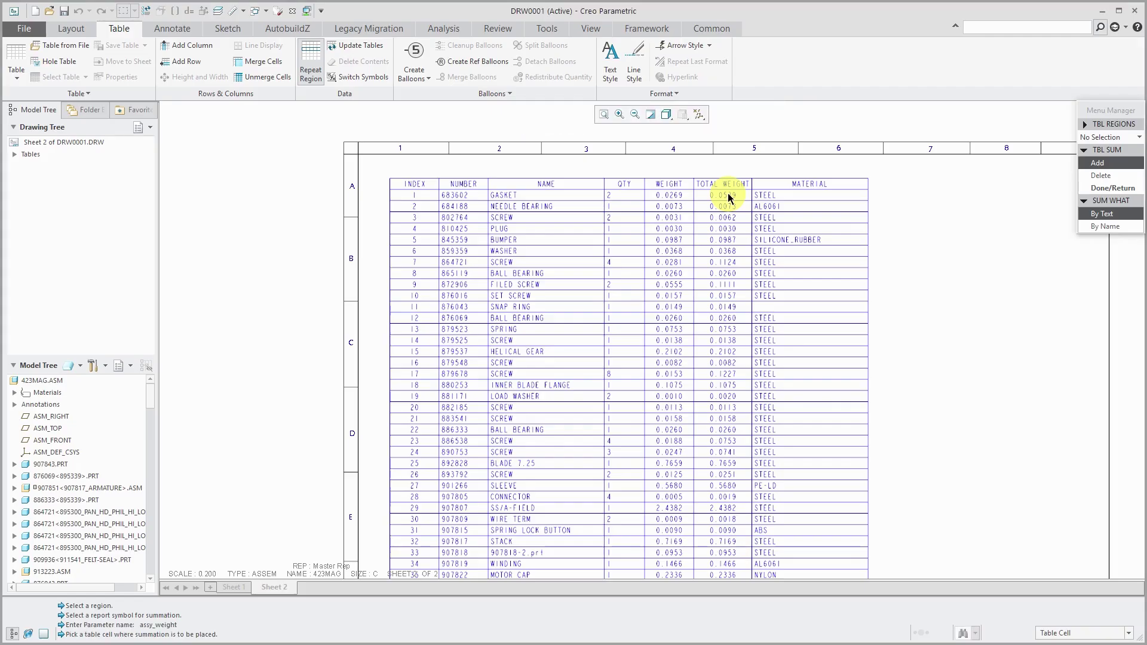
pyautogui.scroll(-3, 645, 147)
pyautogui.scroll(5, 681, 543)
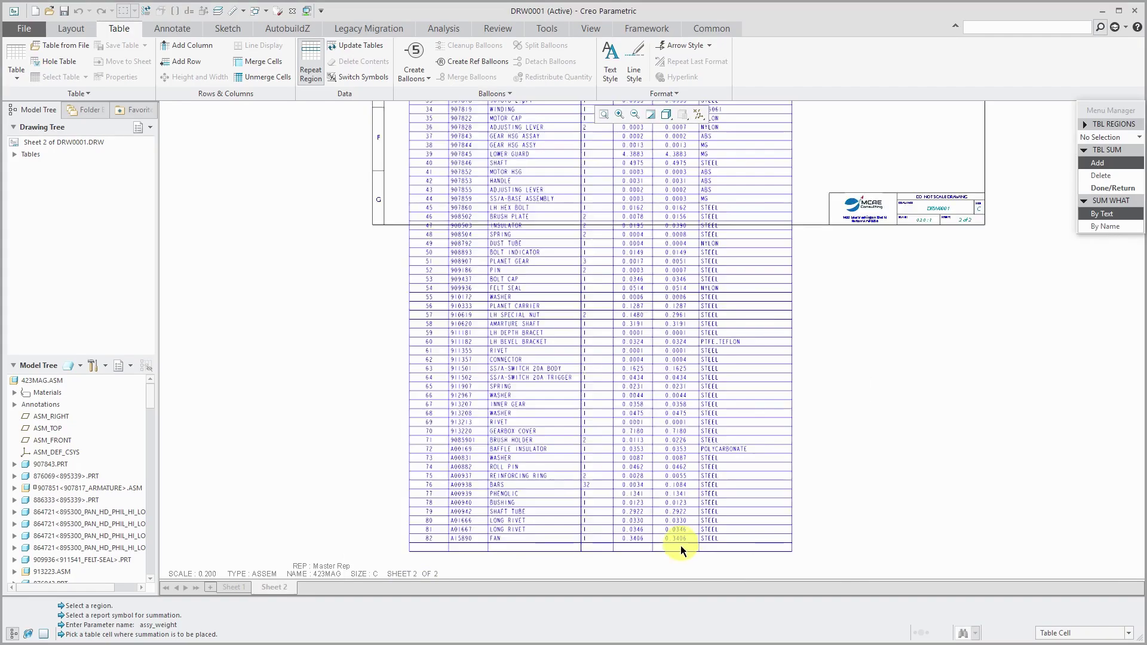
pyautogui.click(668, 525)
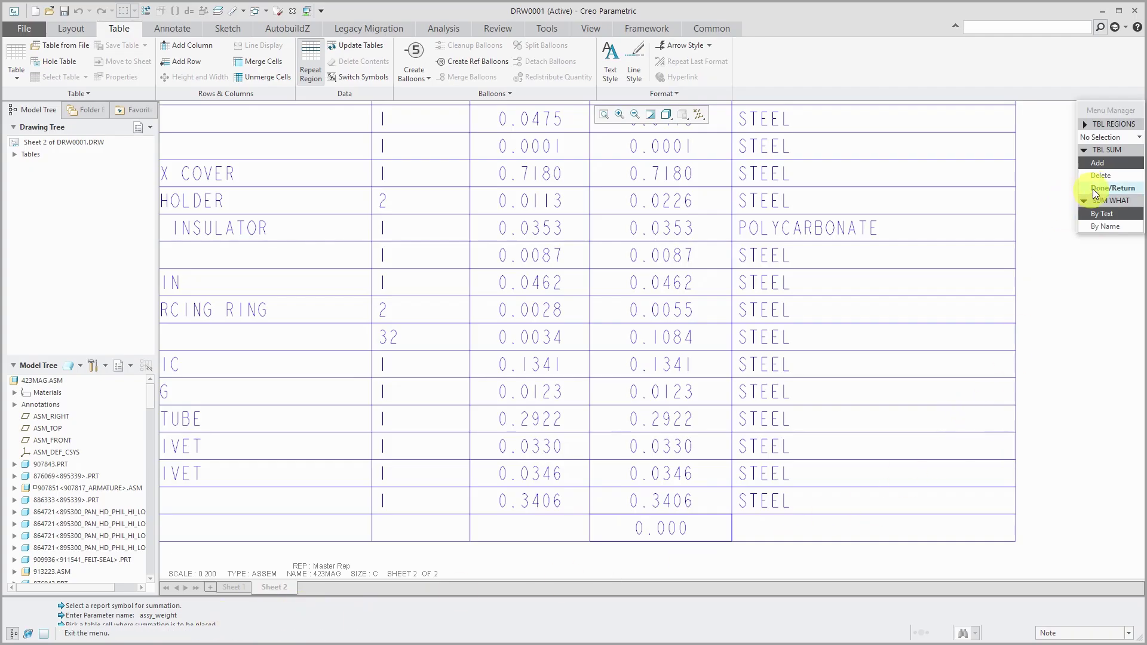
# - Finish the summation and update tables so the total shows 14.213
pyautogui.click(1096, 187)
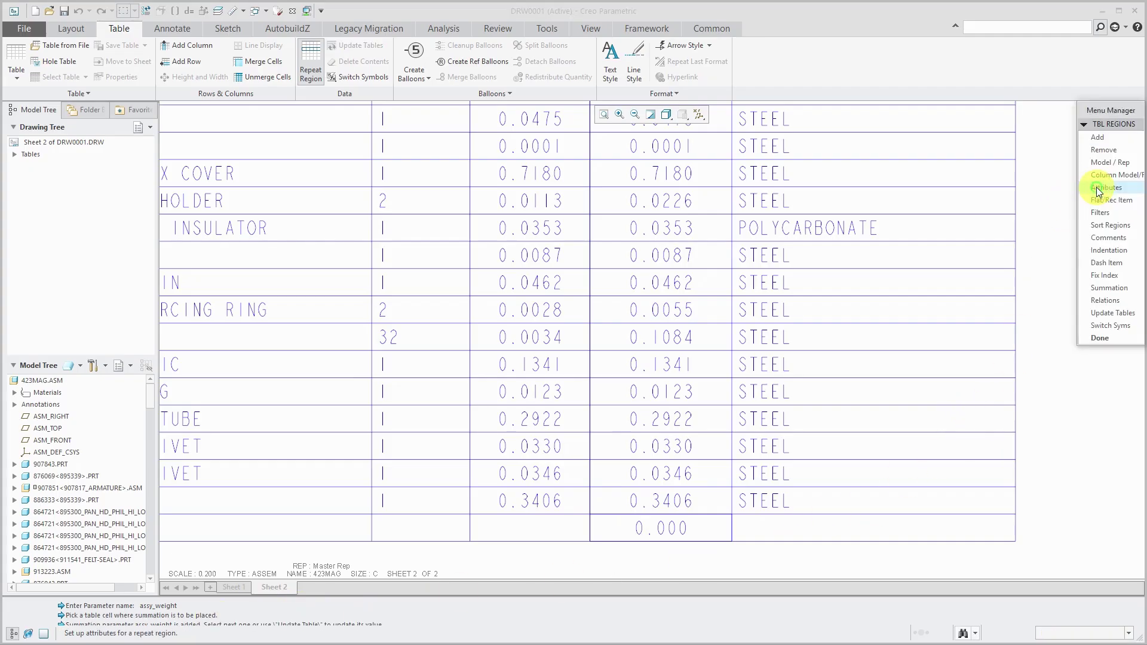
pyautogui.click(1112, 312)
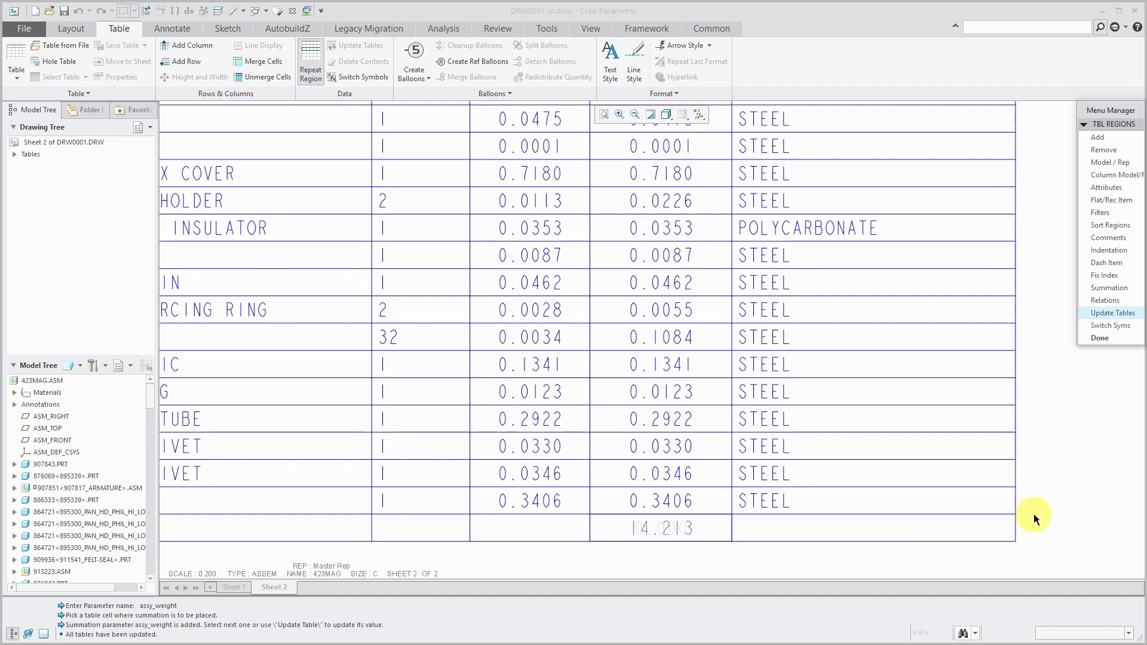
pyautogui.scroll(-5, 859, 520)
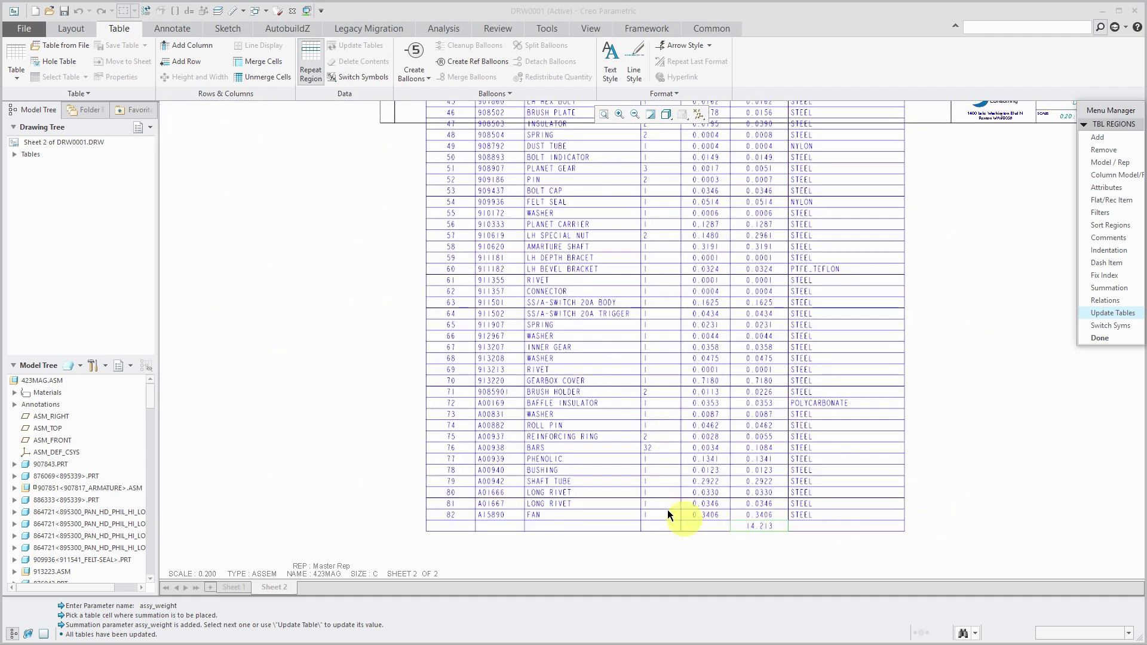
pyautogui.scroll(-3, 661, 498)
pyautogui.scroll(2, 735, 239)
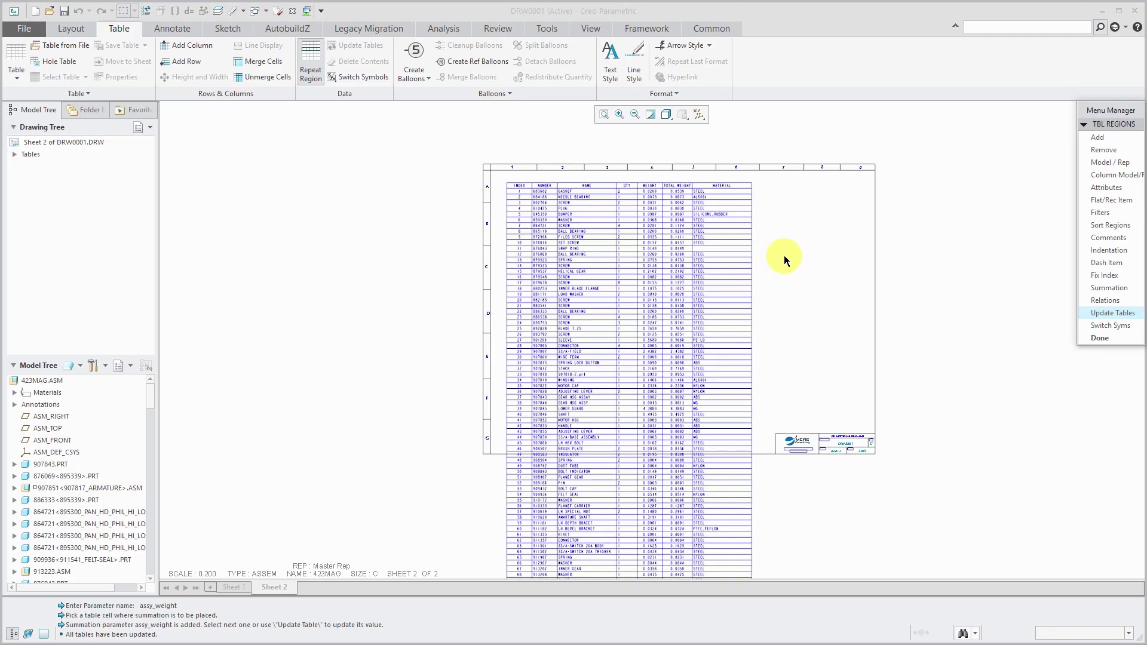
pyautogui.scroll(2, 574, 487)
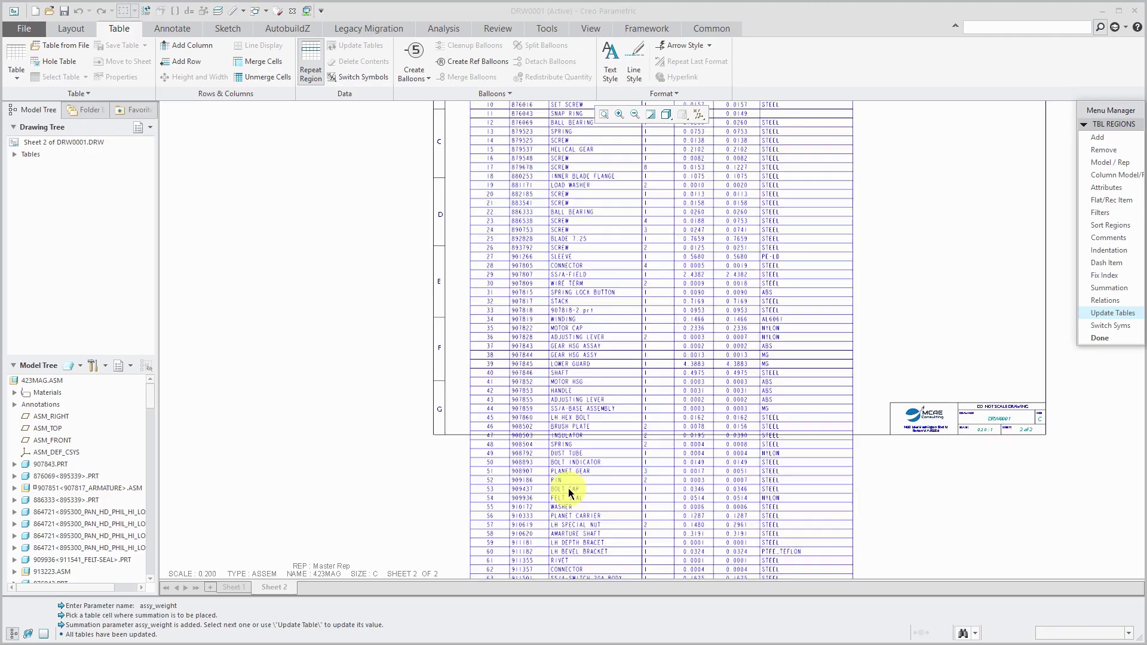
pyautogui.click(497, 347)
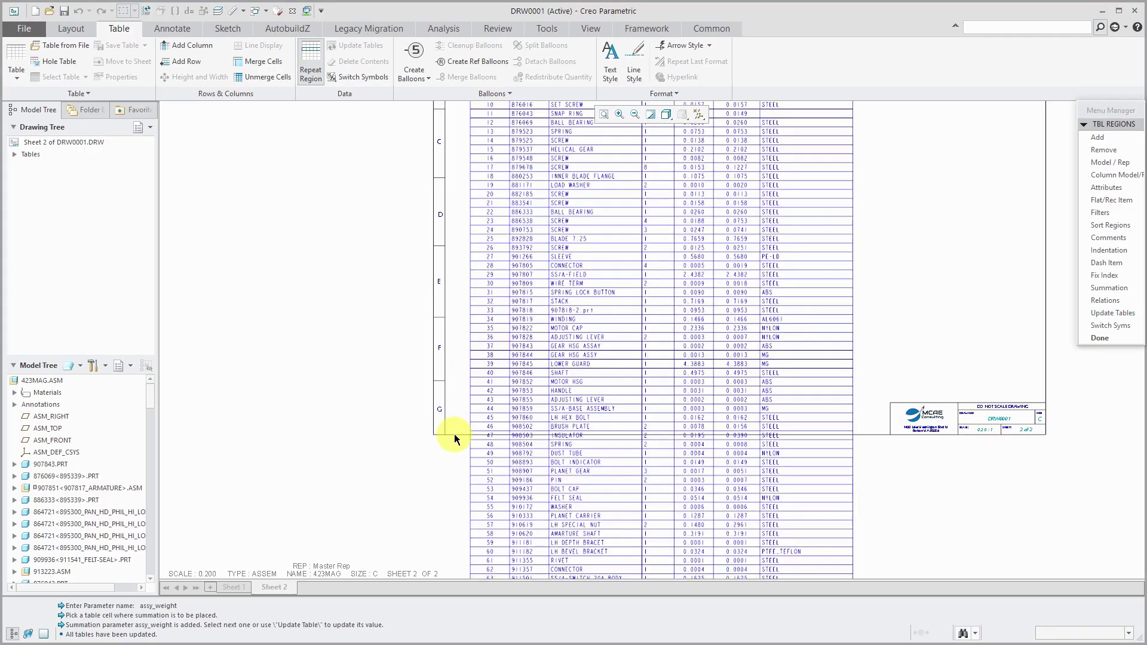
# - Paginate the selected BOM table with its extent set just below row 40
pyautogui.click(80, 93)
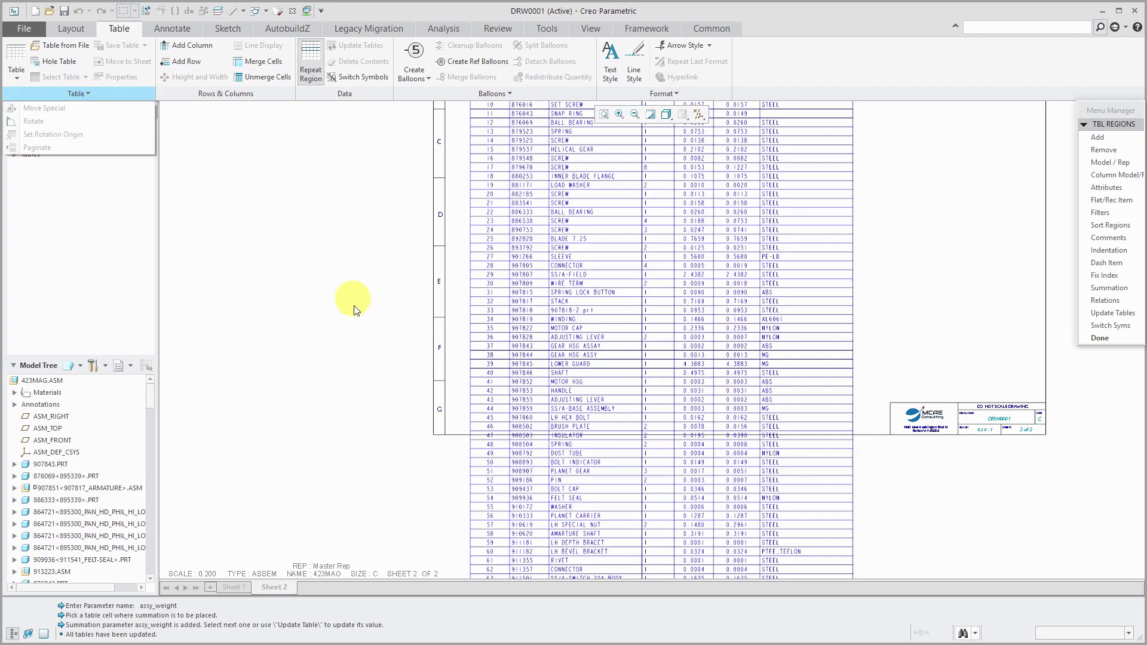
pyautogui.click(358, 333)
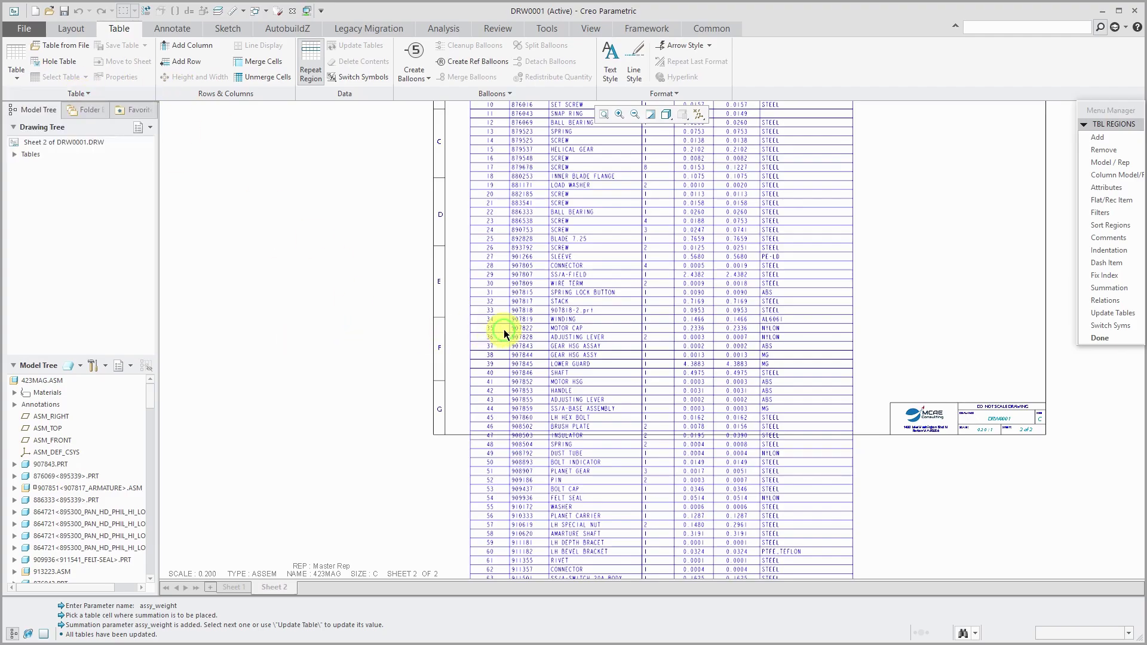
pyautogui.click(1100, 338)
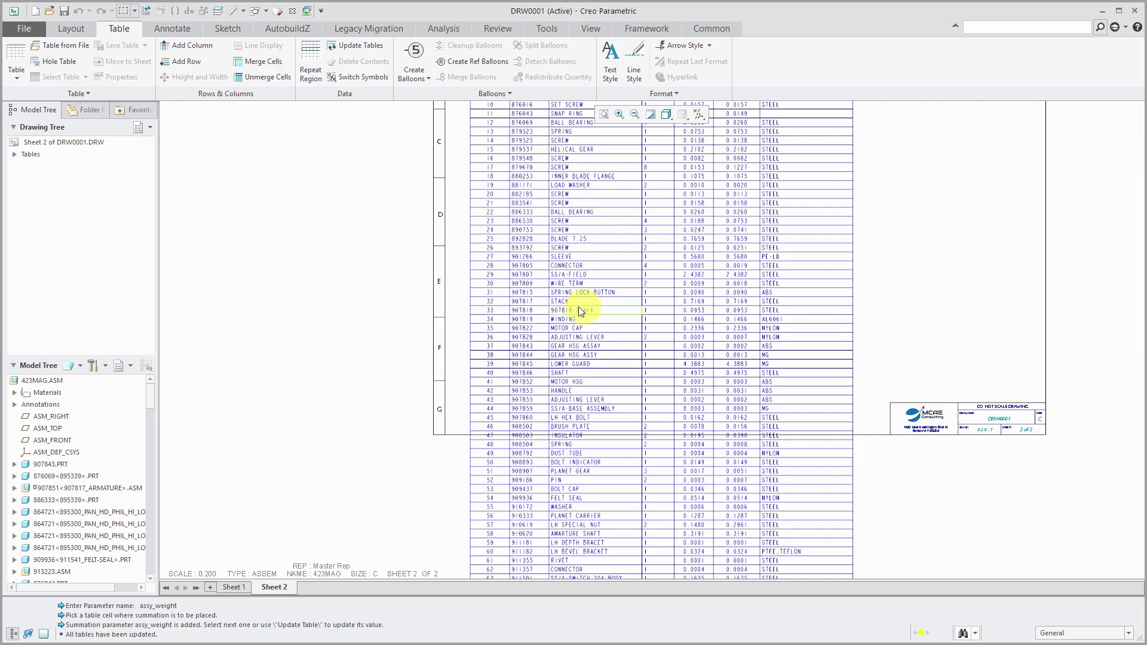
pyautogui.click(525, 302)
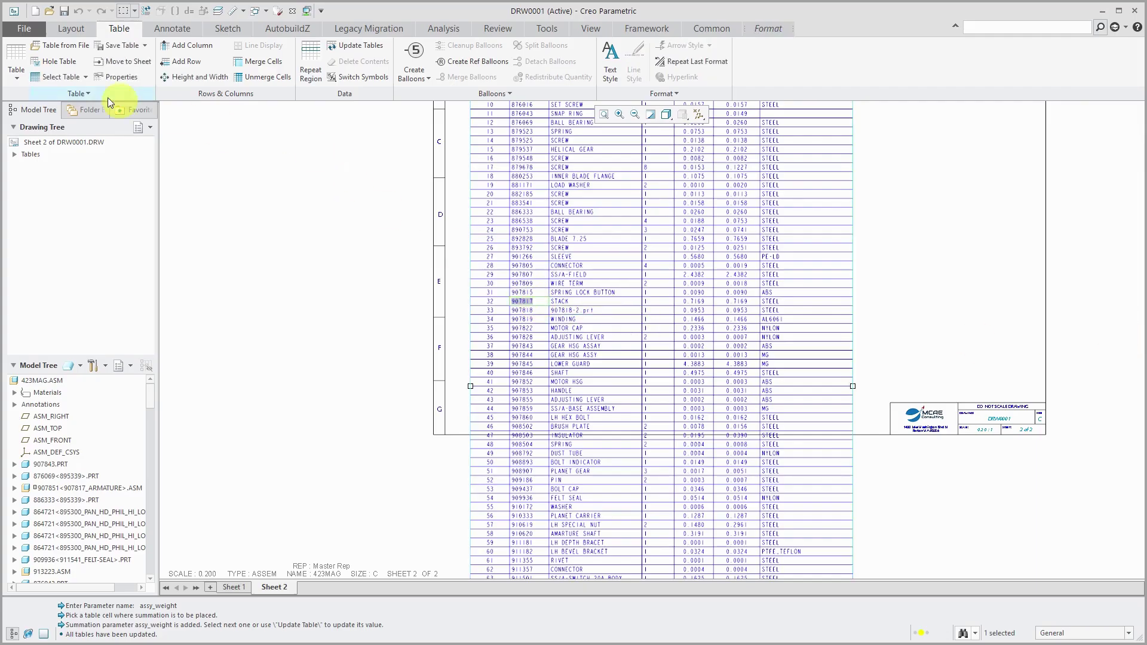
pyautogui.click(66, 94)
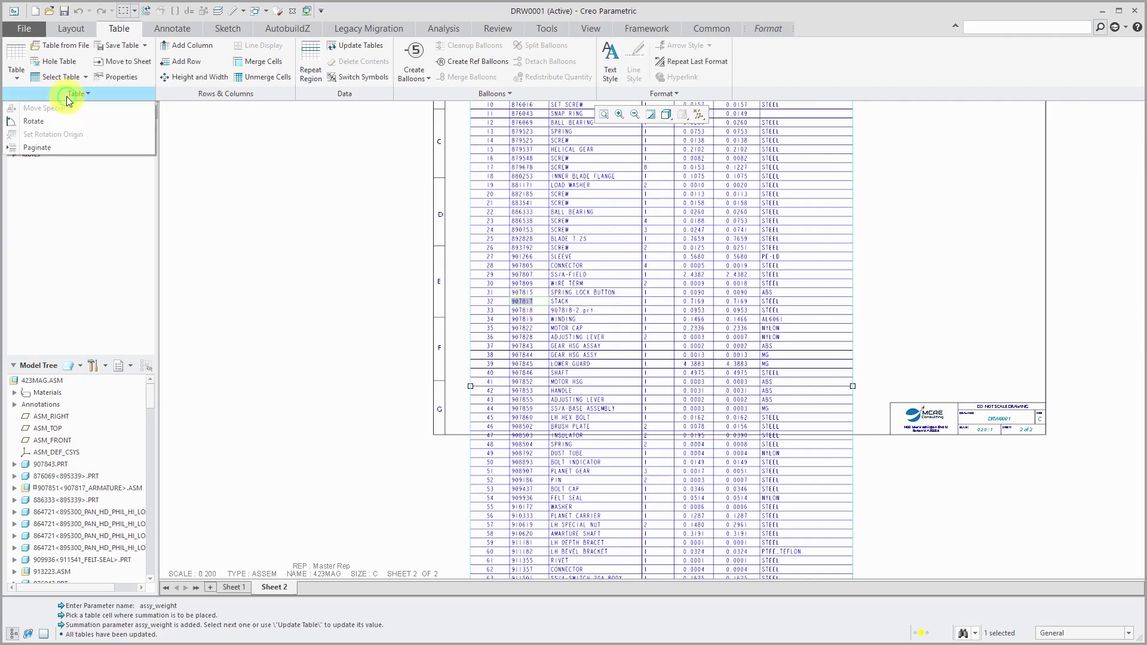
pyautogui.click(43, 149)
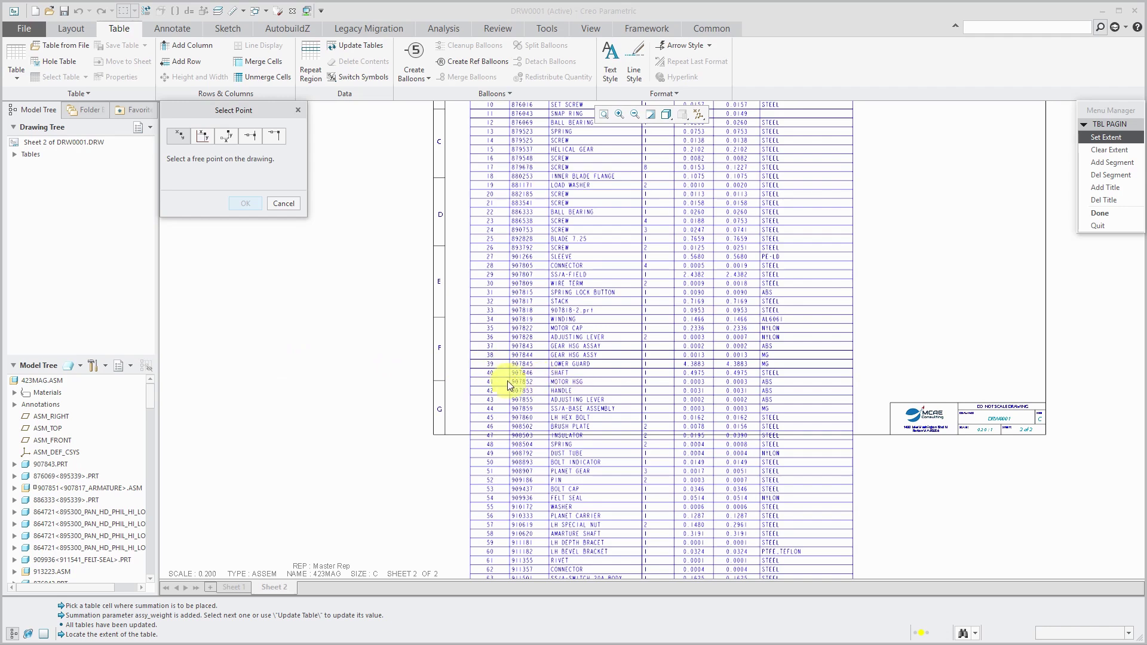
pyautogui.click(492, 377)
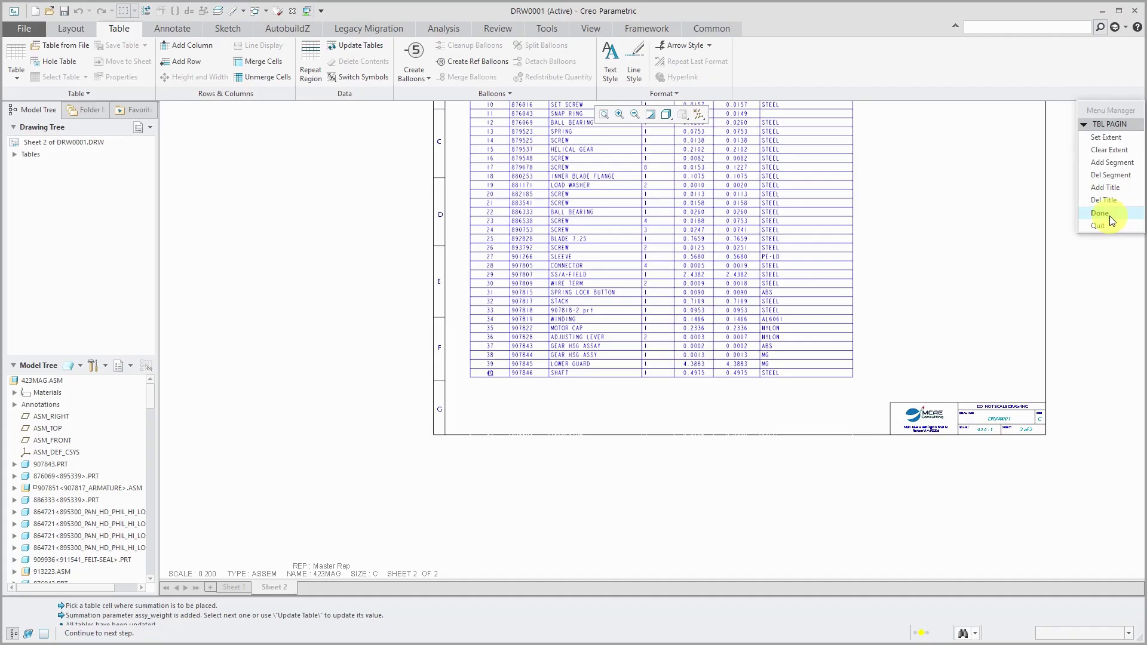
pyautogui.click(1110, 219)
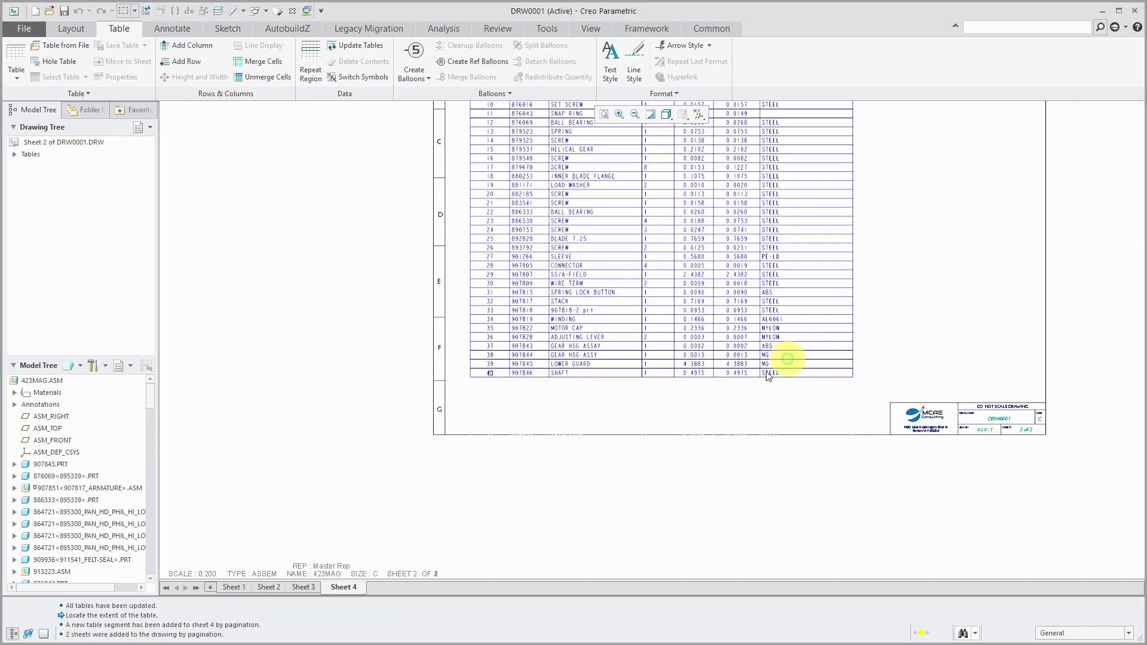
# - Check rows 41–81 on sheet 3 and row 82 on sheet 4, ending on sheet 2
pyautogui.click(303, 587)
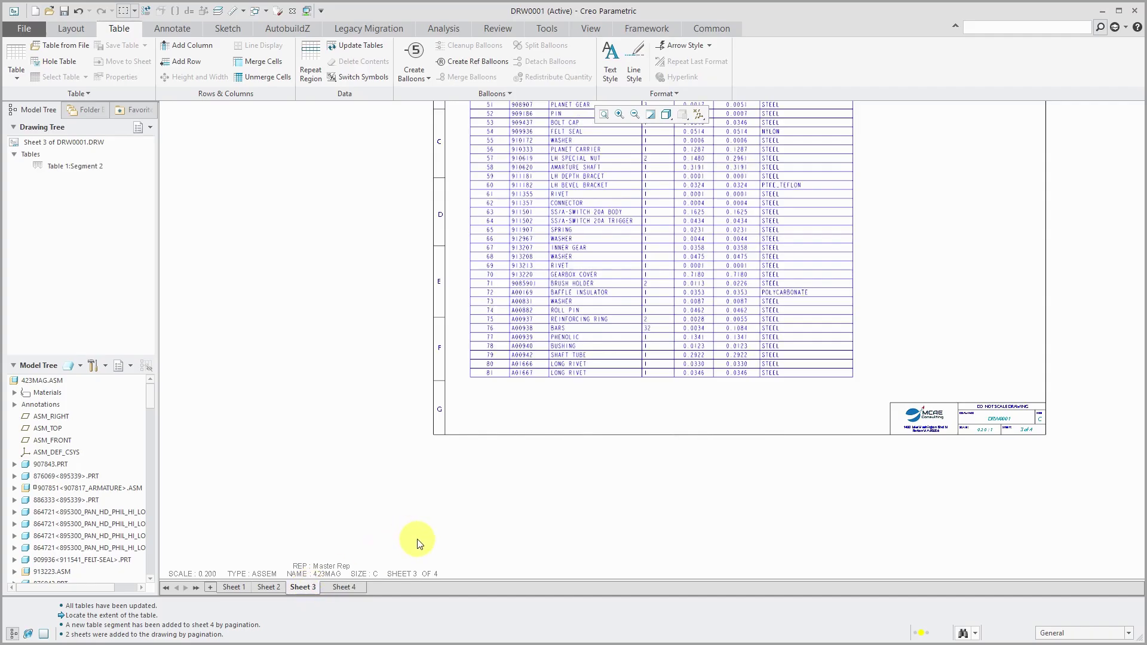
pyautogui.scroll(-3, 417, 543)
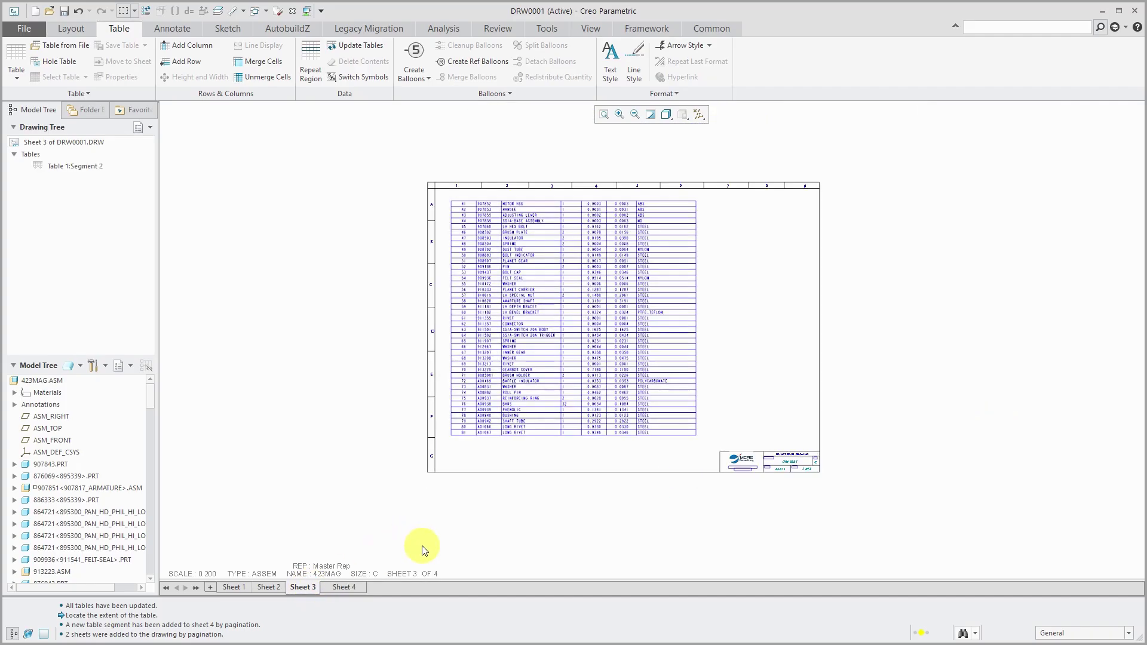
pyautogui.click(344, 588)
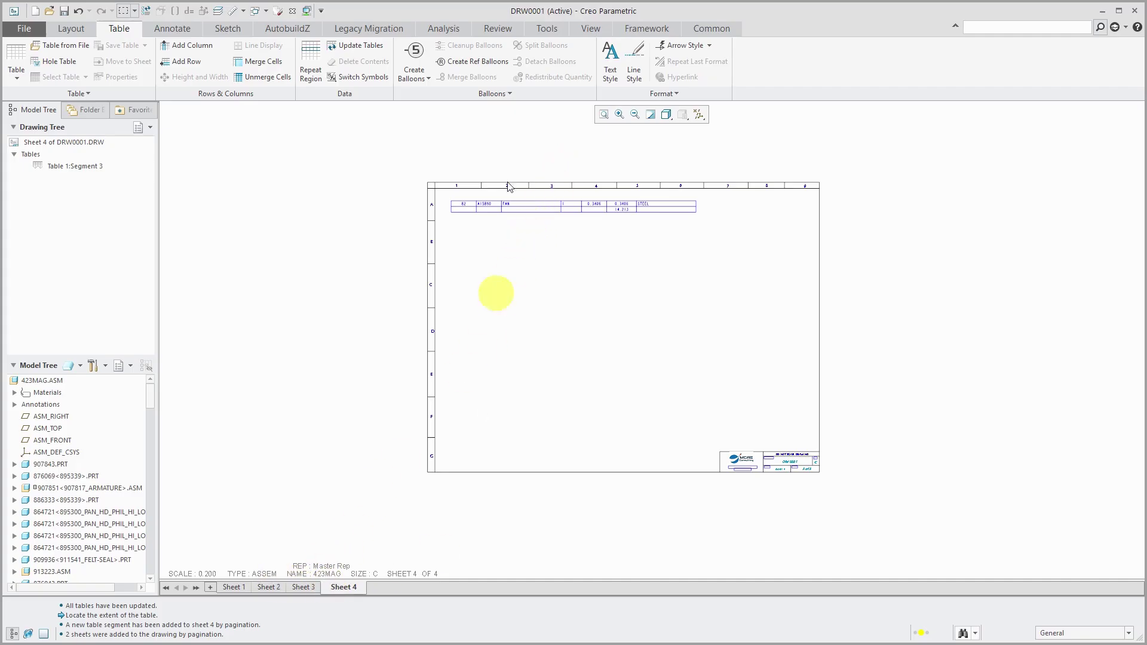
pyautogui.click(270, 587)
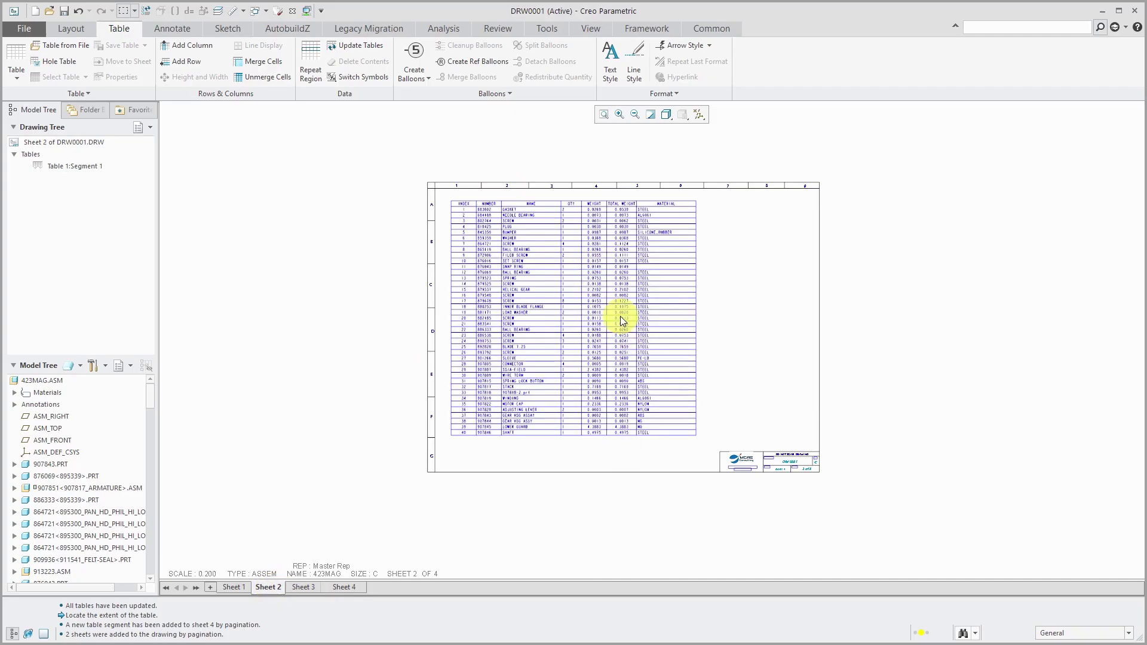
pyautogui.scroll(1, 620, 314)
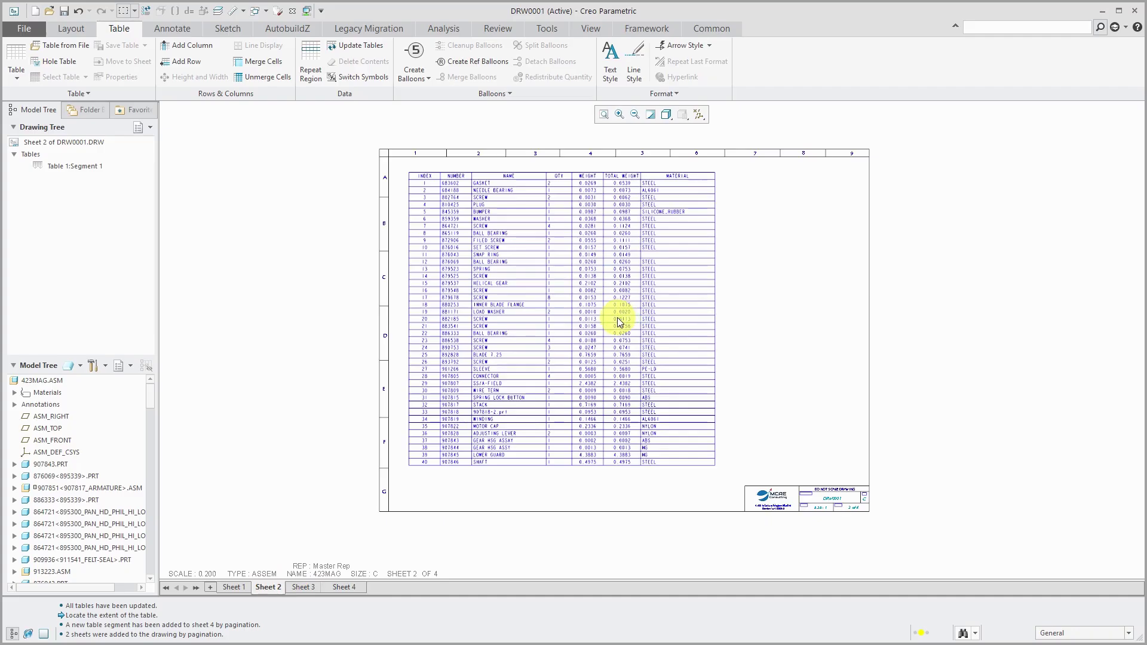
pyautogui.click(305, 587)
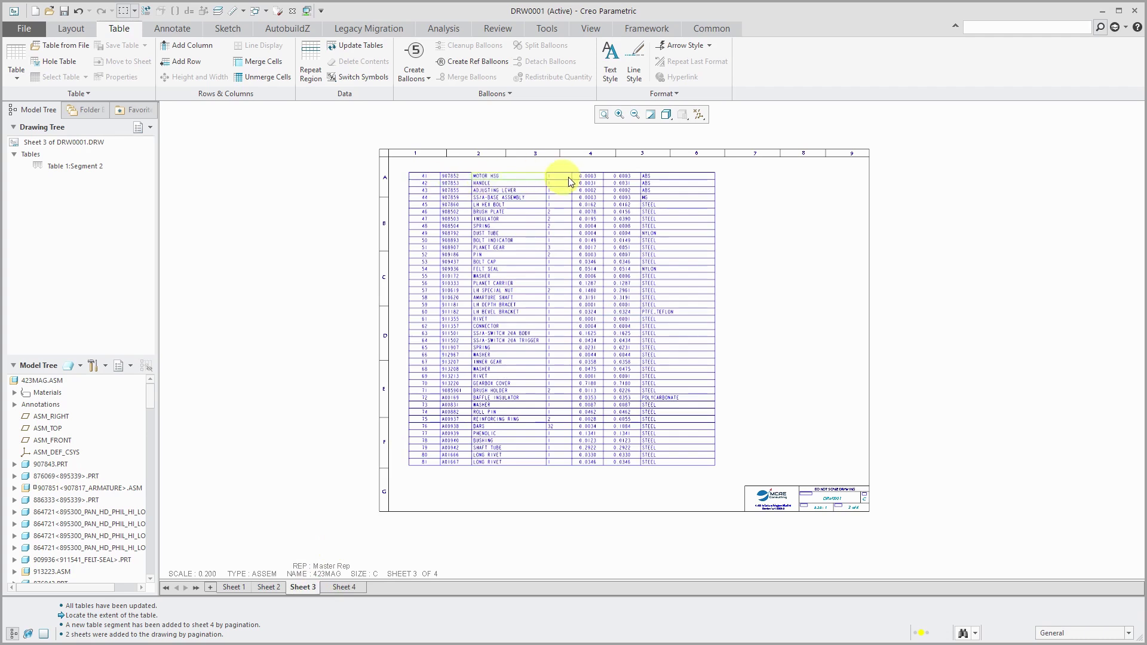
pyautogui.click(270, 588)
# - Set the INDEX–MATERIAL row as the repeating header title of the paginated BOM table
pyautogui.click(421, 425)
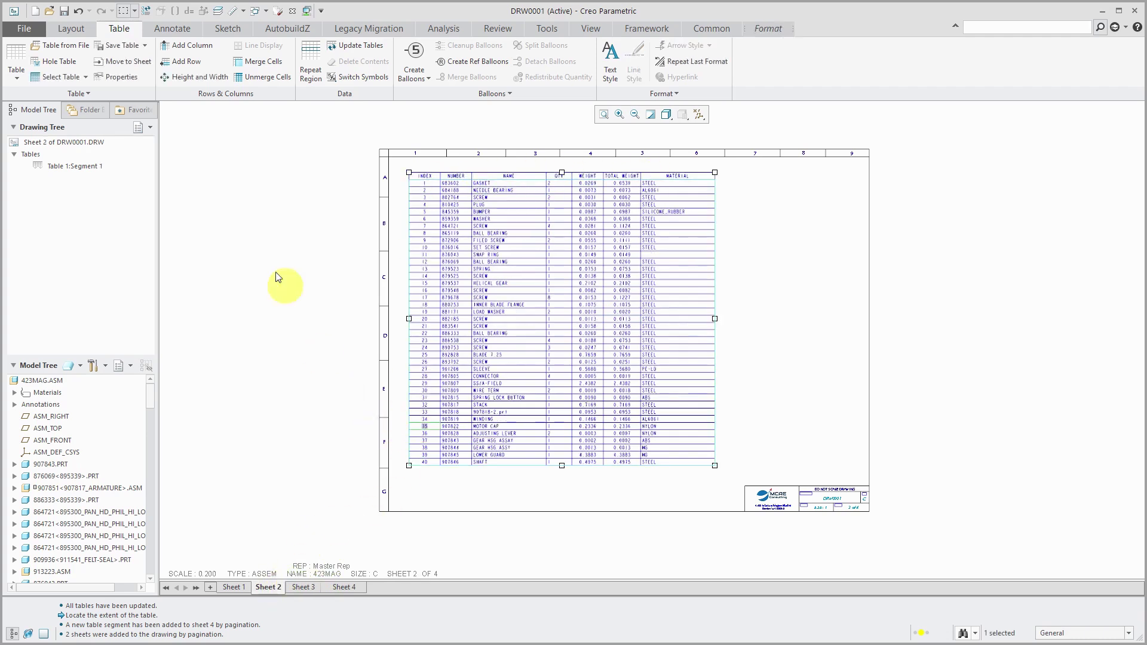
pyautogui.click(77, 93)
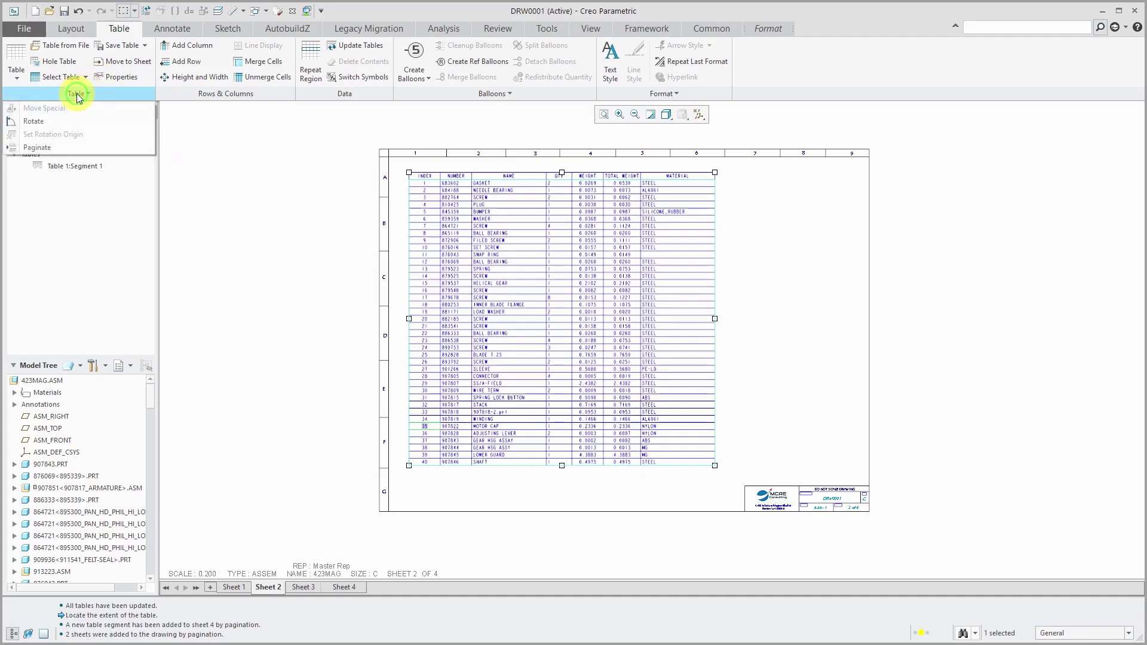
pyautogui.click(61, 150)
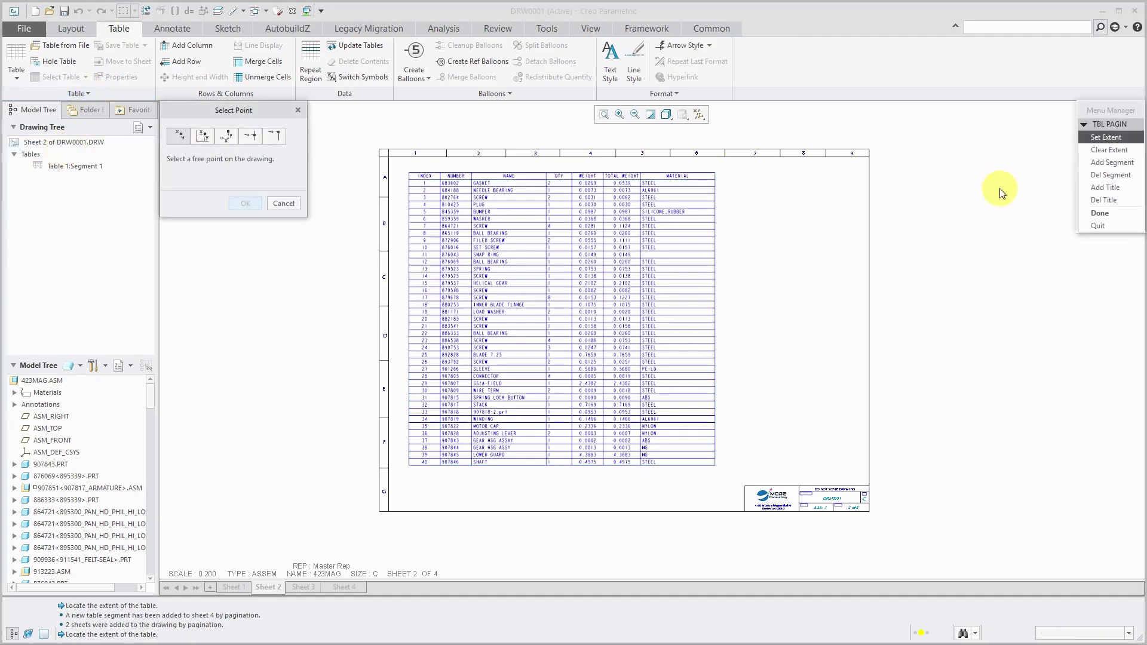
pyautogui.click(1115, 187)
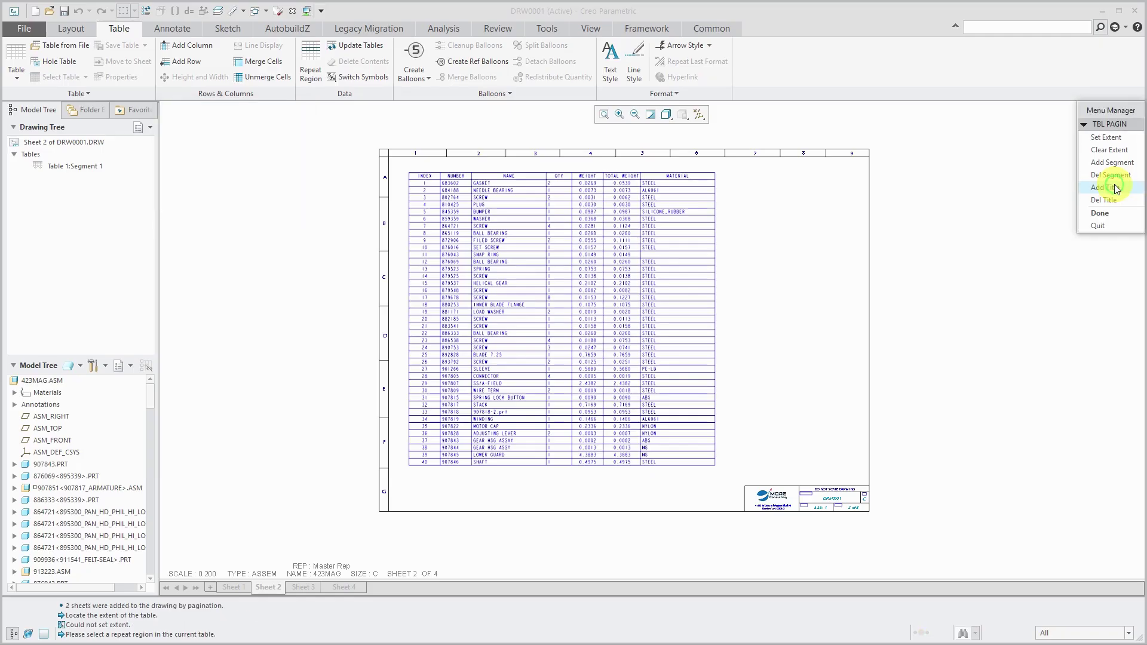
pyautogui.click(556, 276)
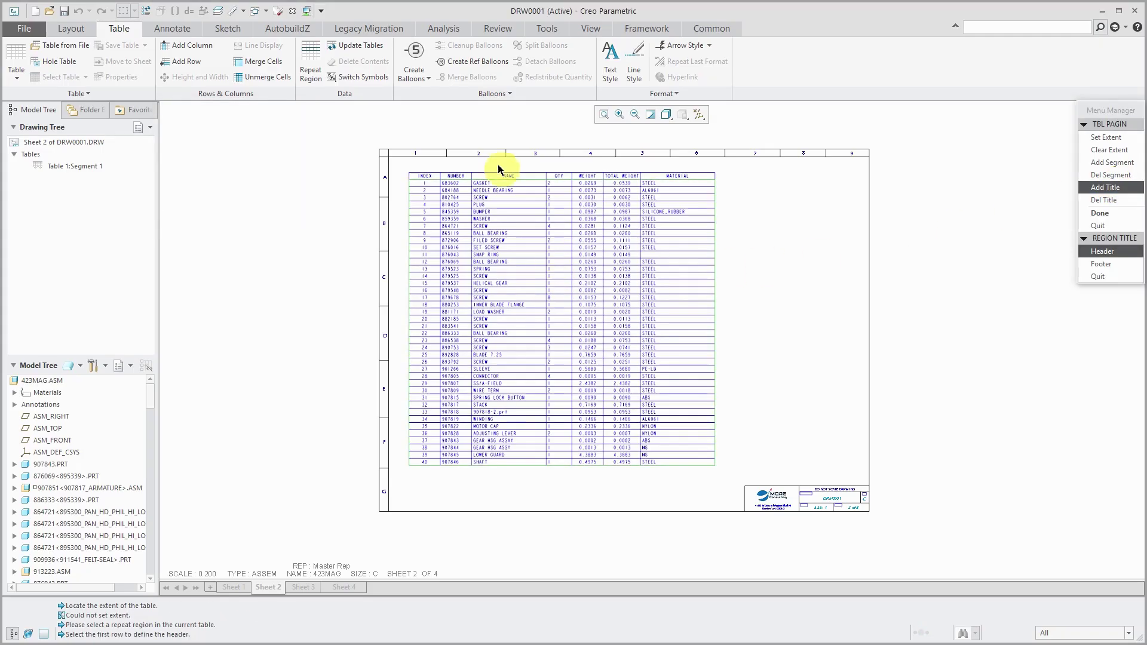
pyautogui.scroll(1, 430, 178)
pyautogui.scroll(2, 431, 179)
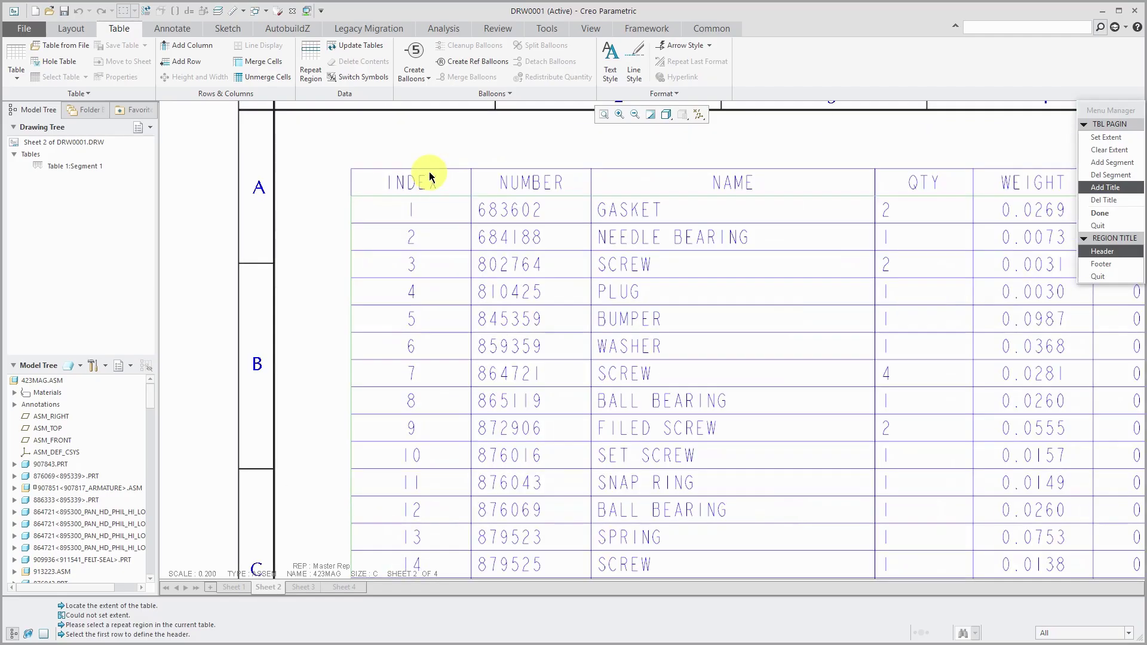
pyautogui.click(429, 184)
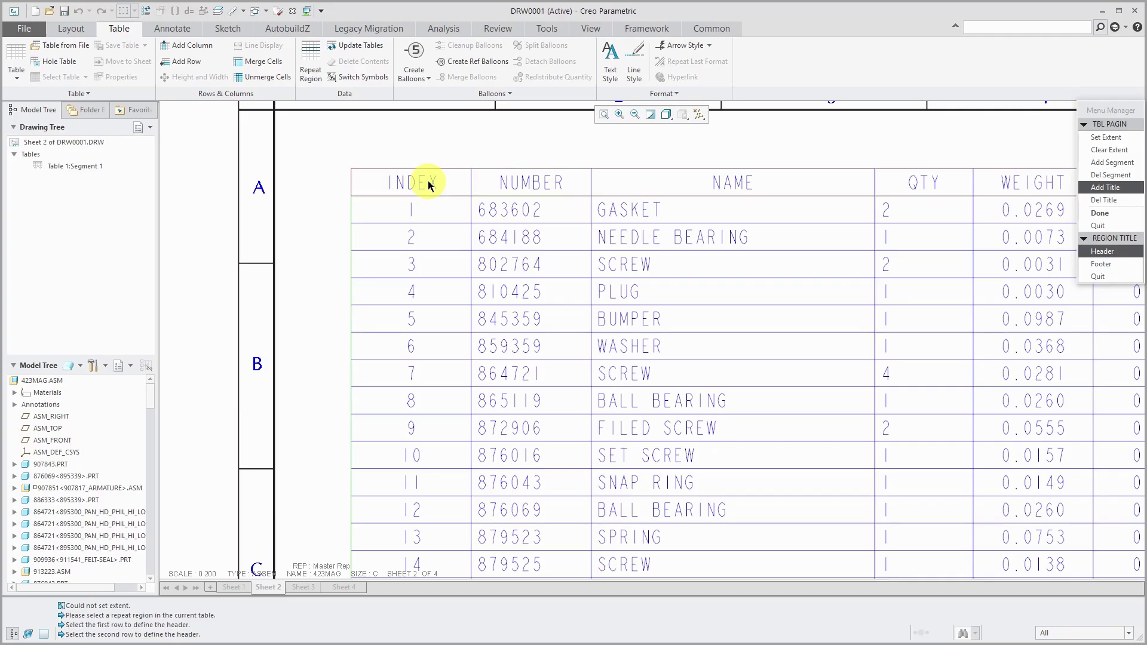
pyautogui.click(429, 184)
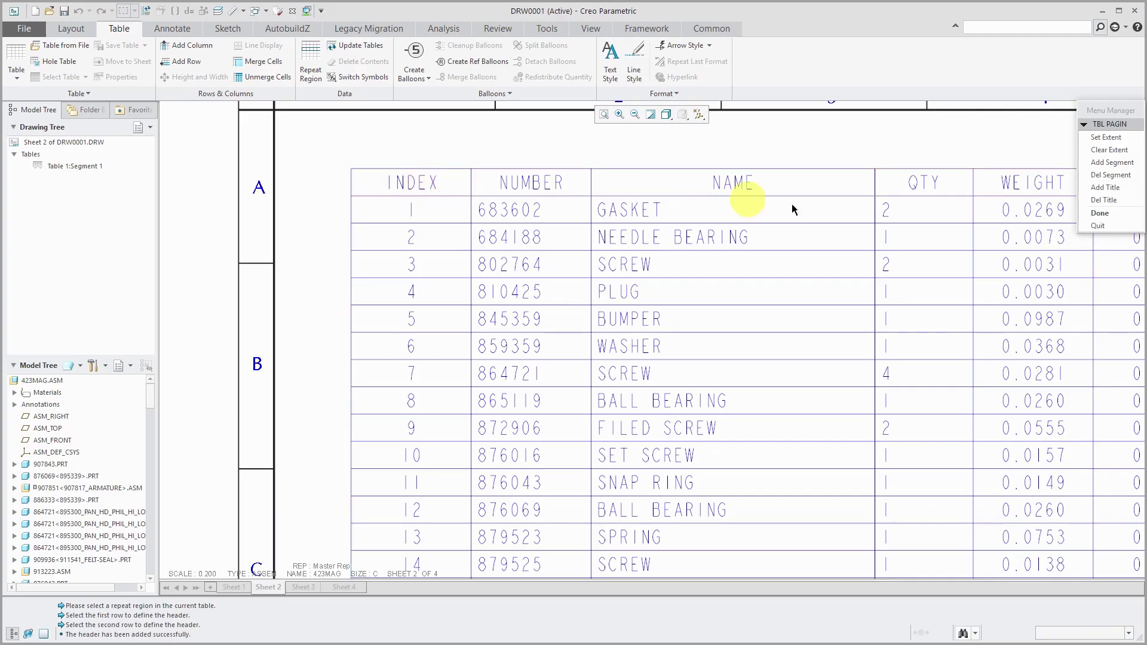
pyautogui.click(1100, 214)
pyautogui.scroll(-2, 316, 184)
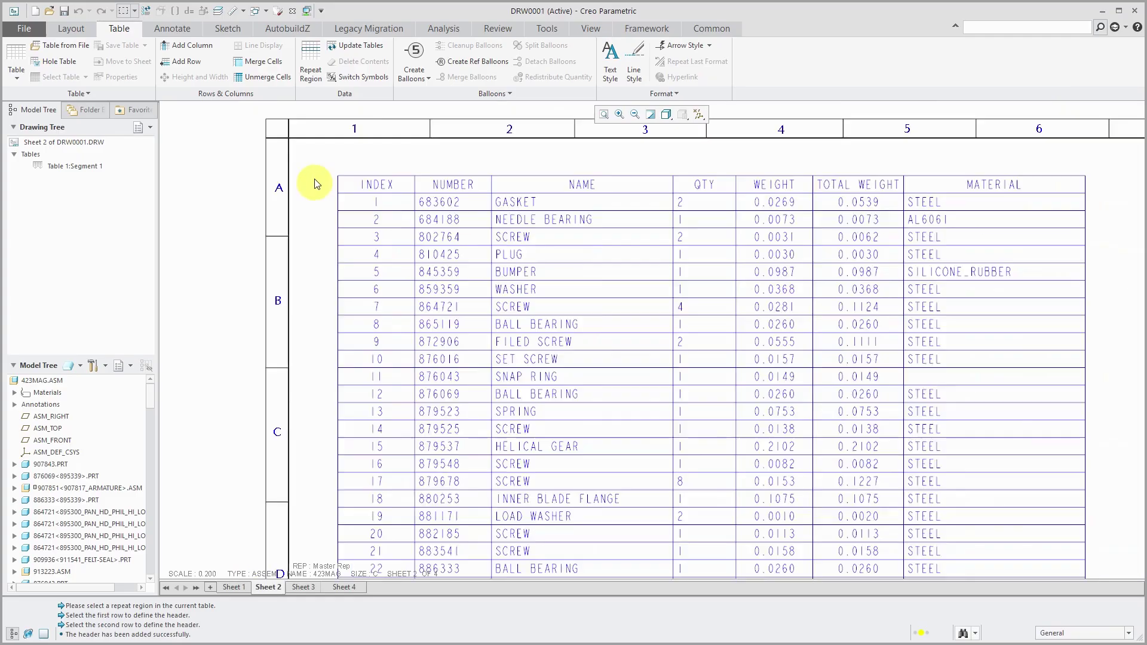
# - Update Tables on sheet 3 and confirm the header tops the sheet 3 and 4 segments
pyautogui.click(302, 588)
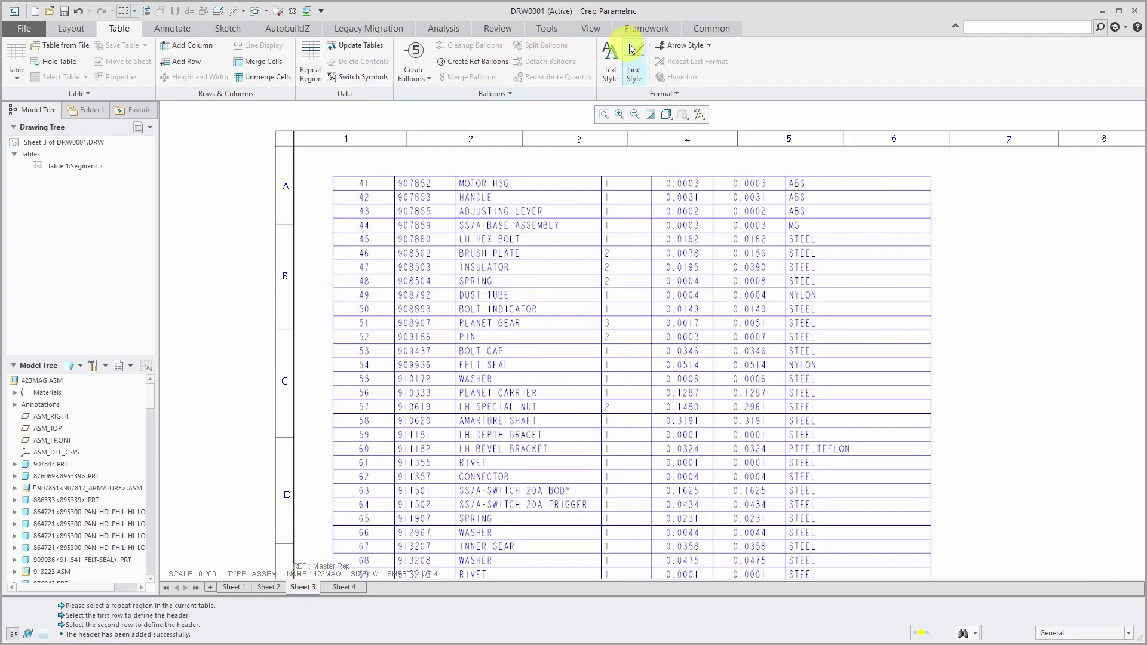
pyautogui.click(499, 29)
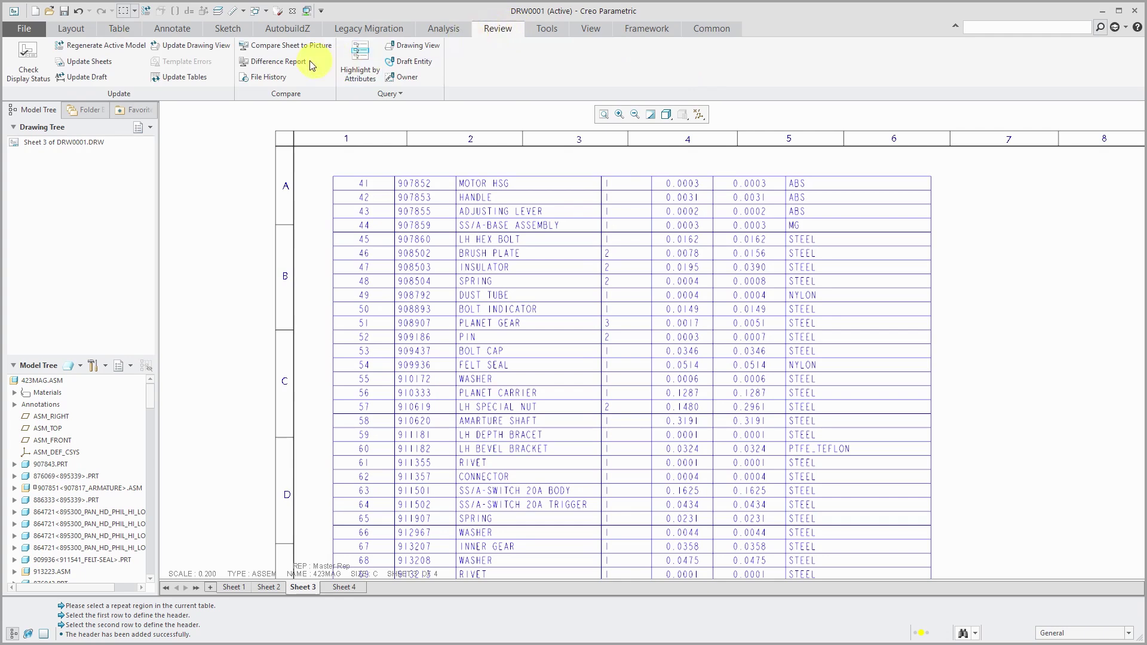
pyautogui.click(179, 77)
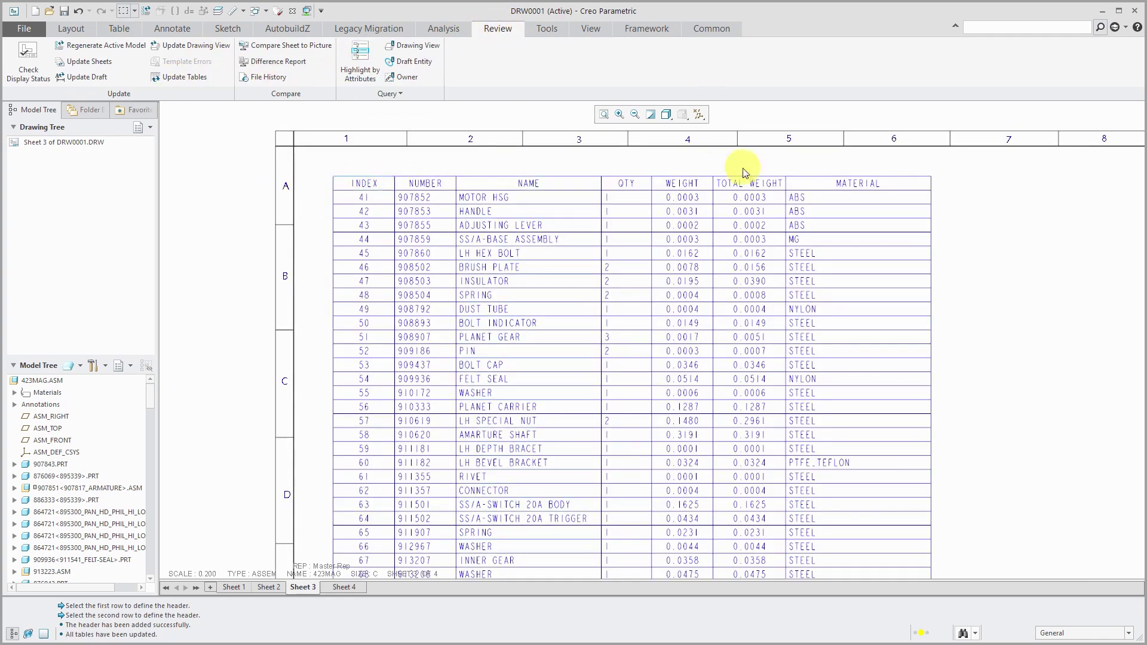
pyautogui.click(343, 588)
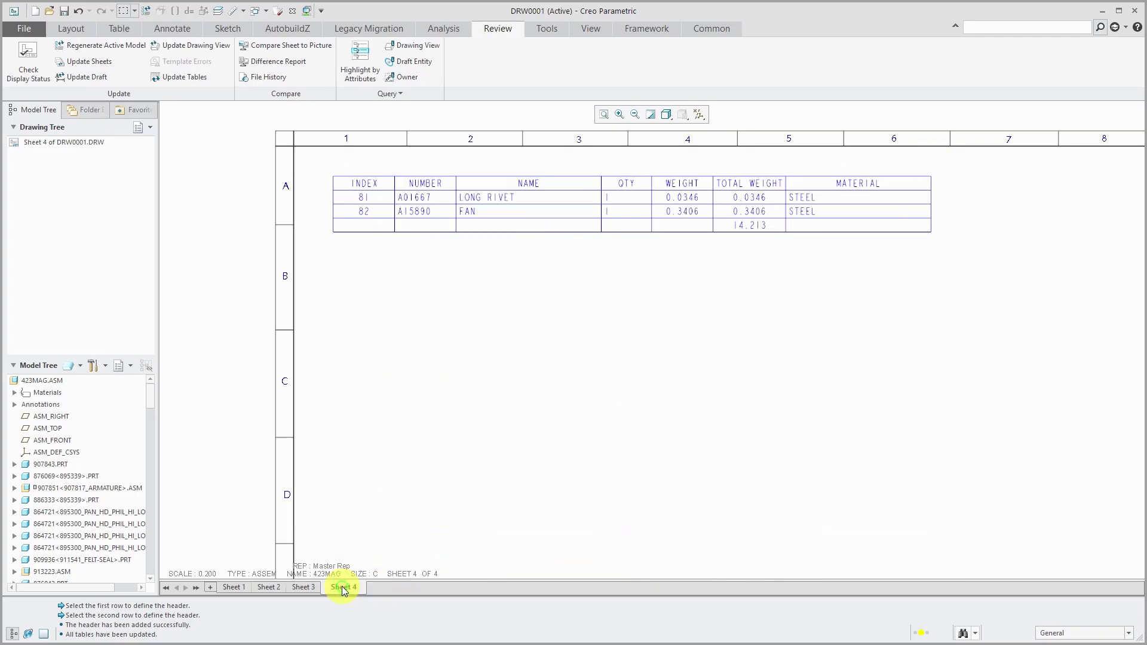
pyautogui.click(302, 588)
# - Review sheets 2 and 1, then return to sheet 2 and select its BOM table
pyautogui.click(273, 588)
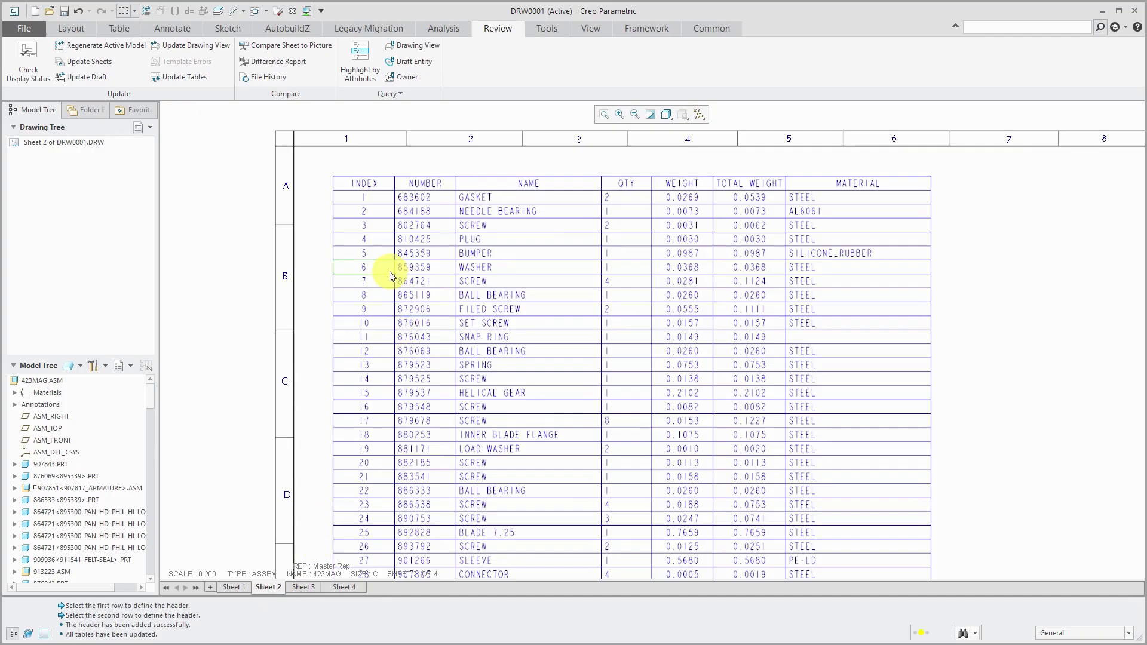
pyautogui.click(233, 588)
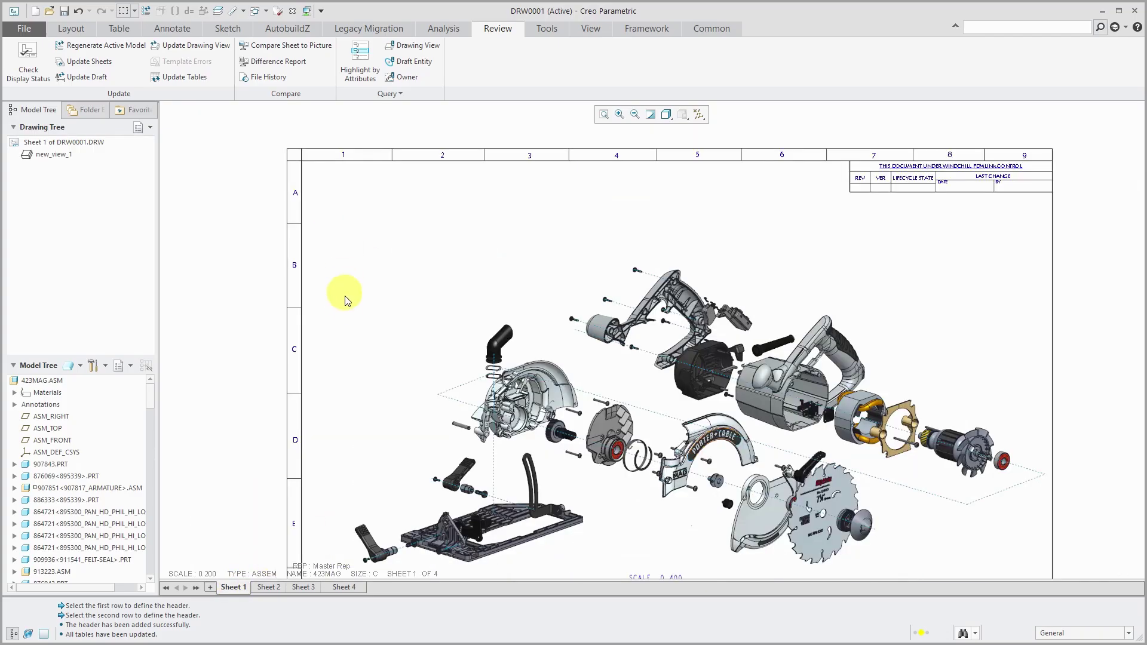
pyautogui.click(265, 588)
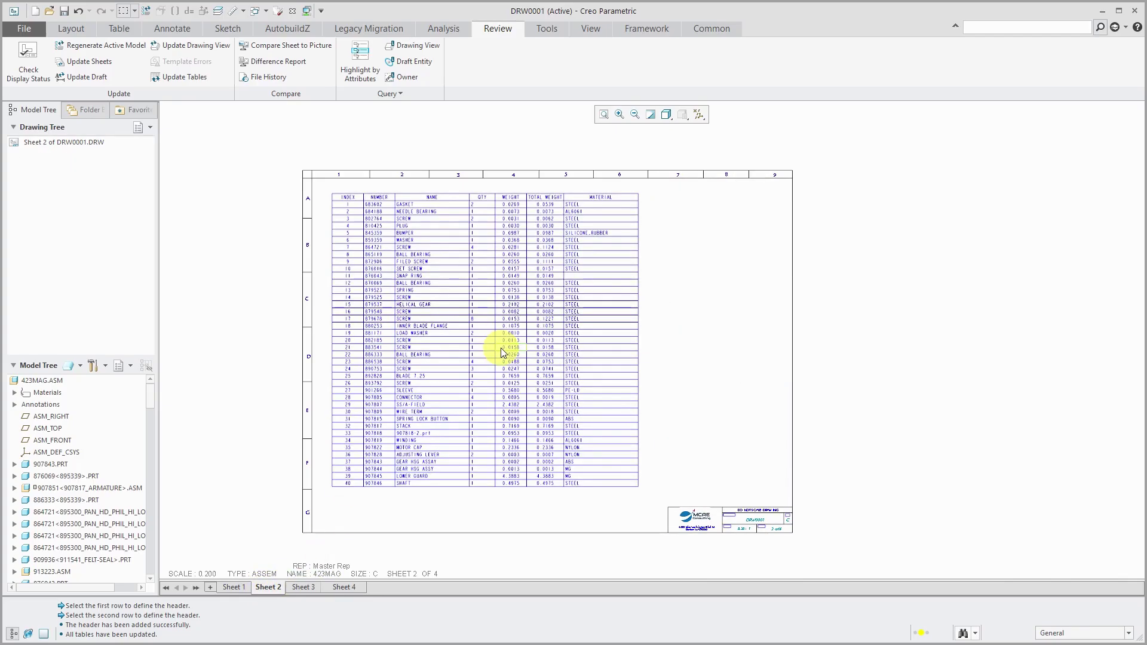
pyautogui.click(118, 28)
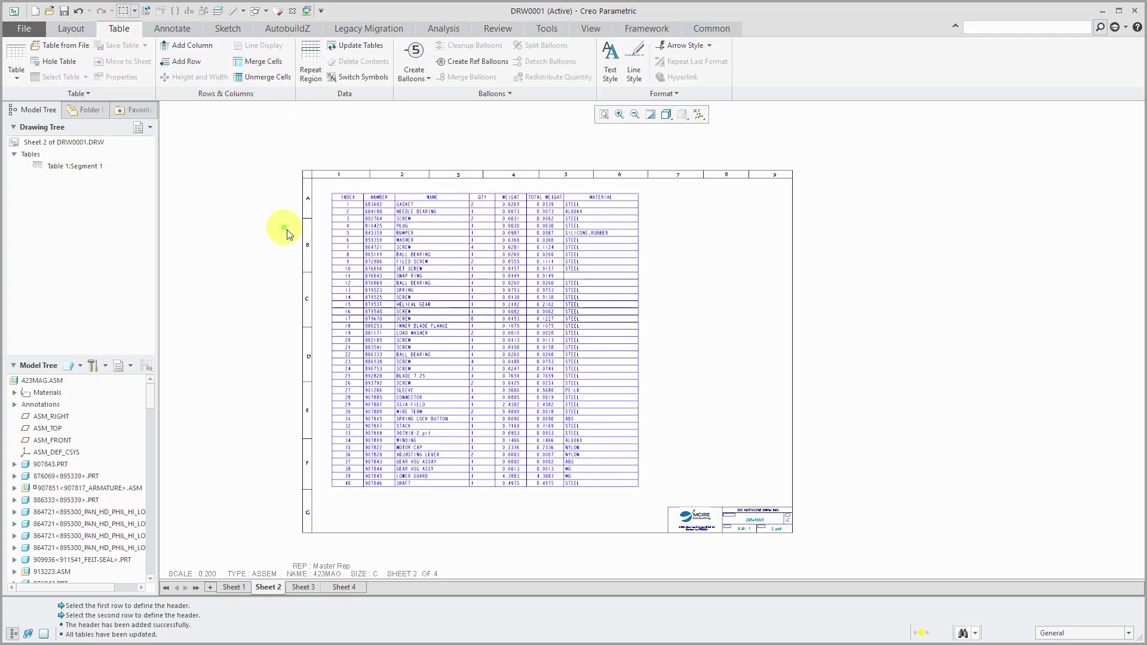
pyautogui.click(405, 297)
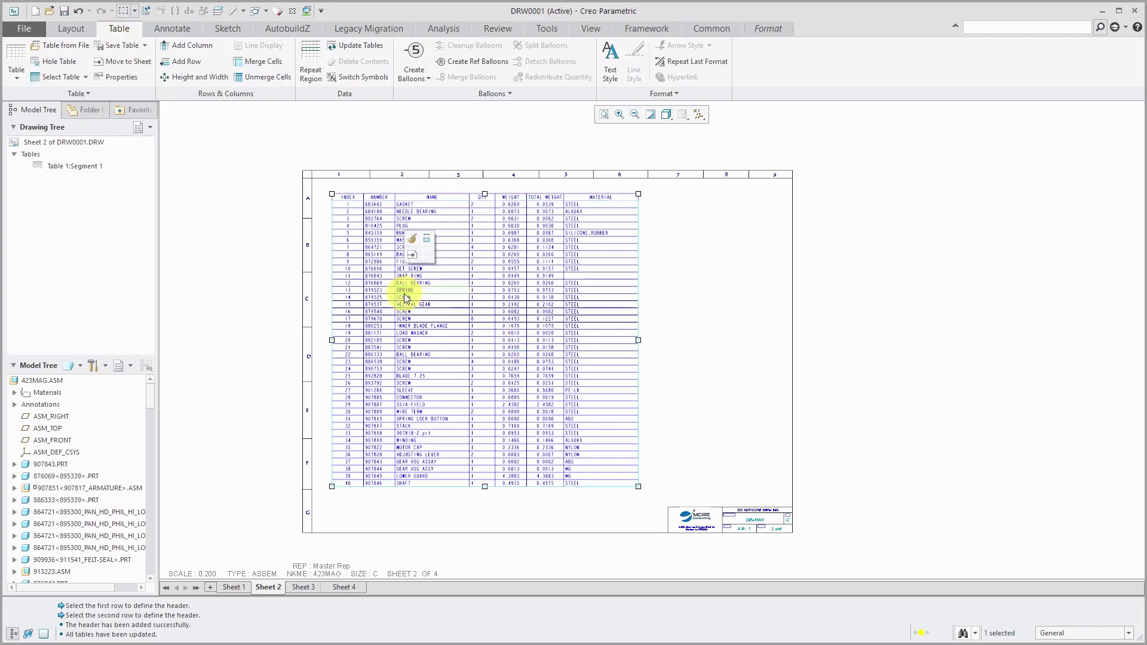
# - Set the whole BOM table's balloon type to Quantity Split Circle in Table Properties
pyautogui.click(121, 76)
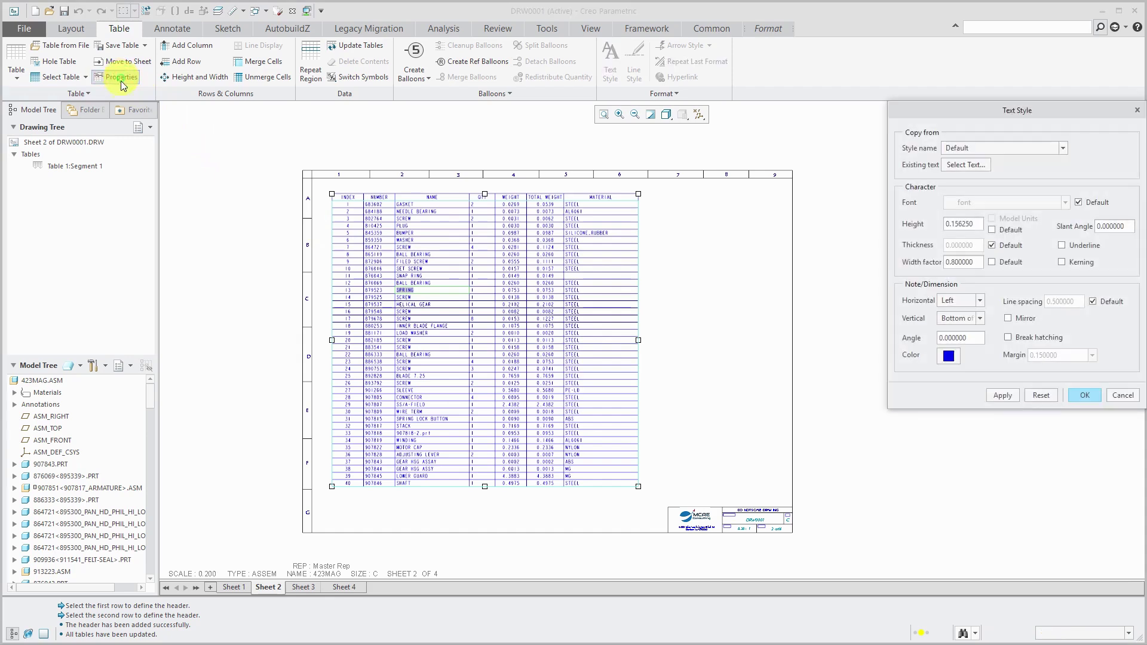
pyautogui.click(1120, 396)
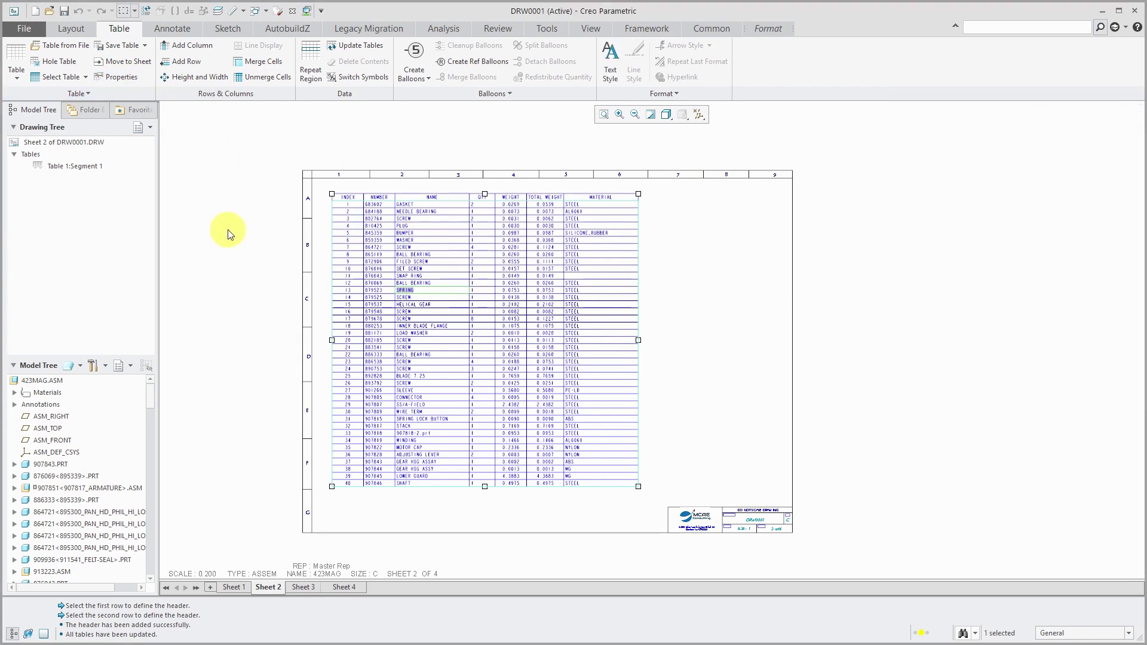
pyautogui.click(56, 78)
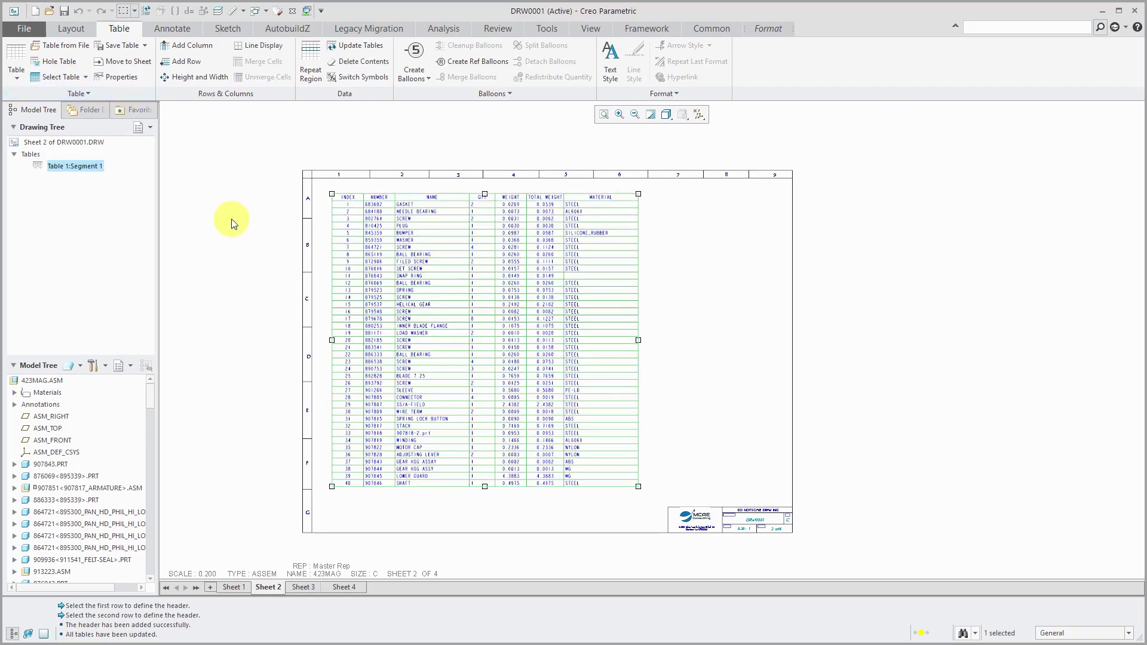
pyautogui.click(131, 81)
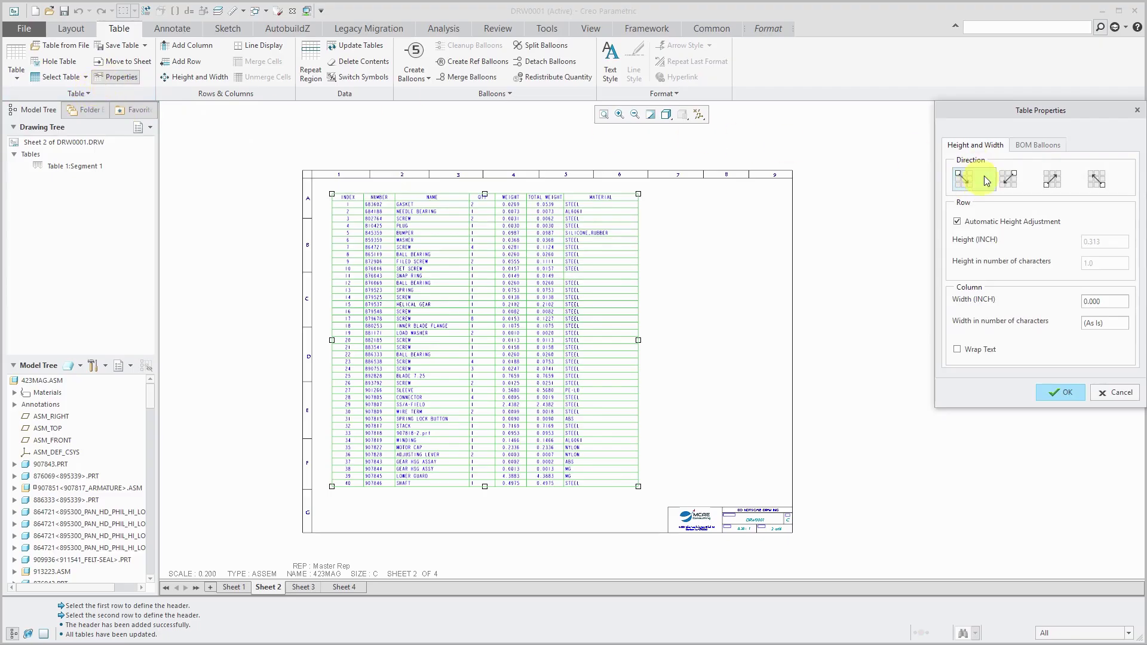
pyautogui.click(1035, 147)
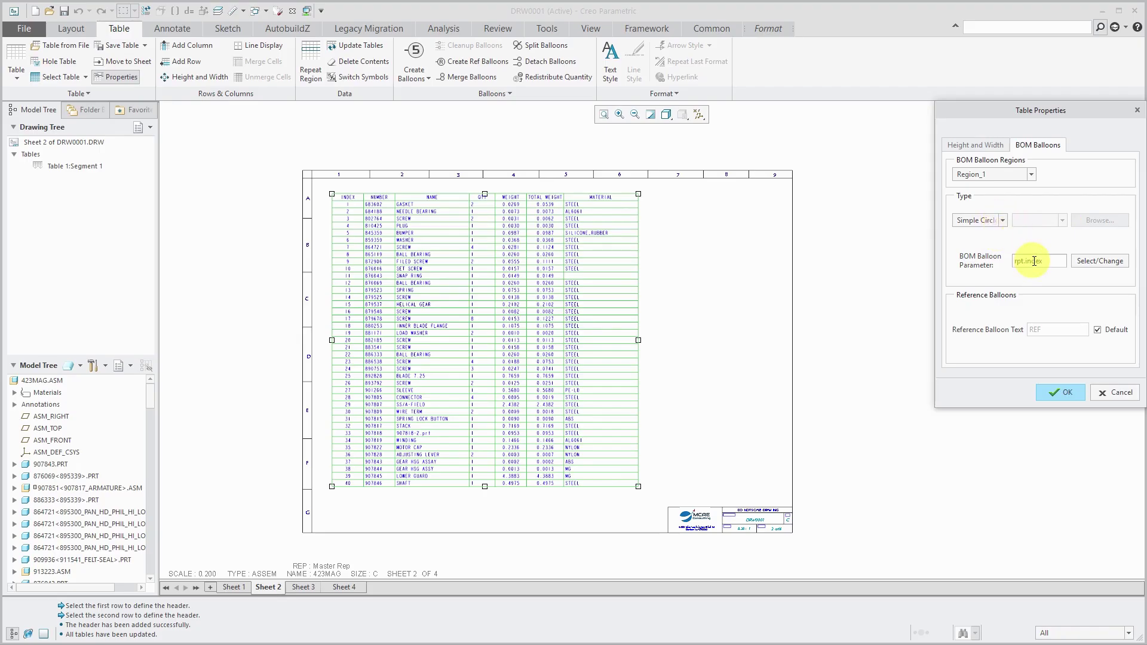
pyautogui.click(1003, 221)
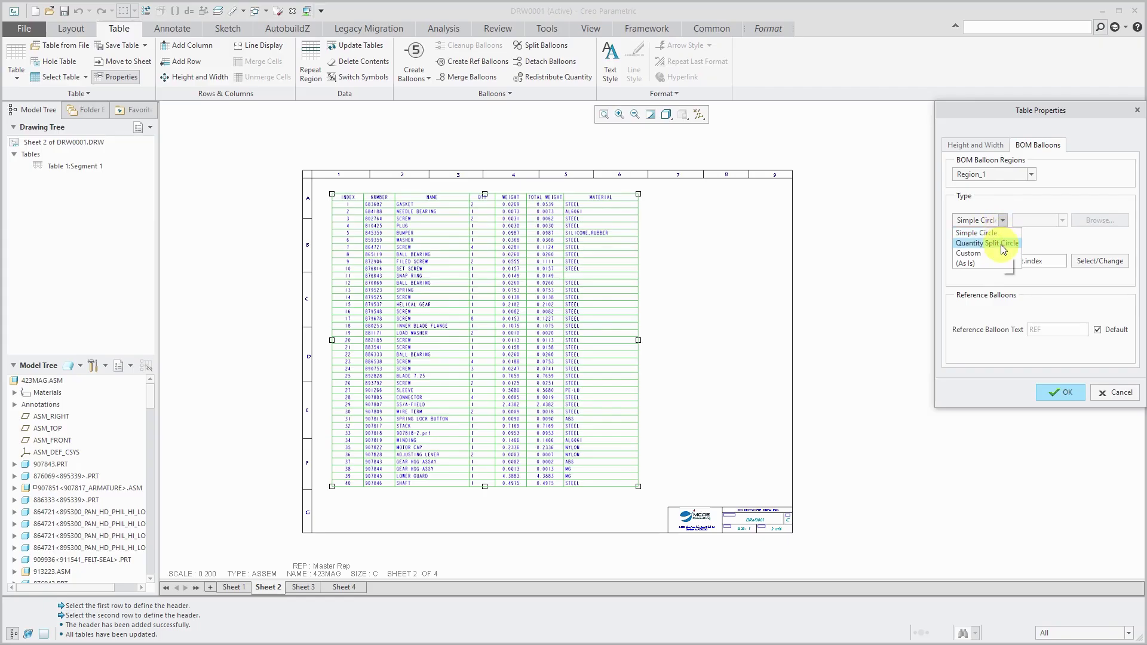
pyautogui.click(1001, 244)
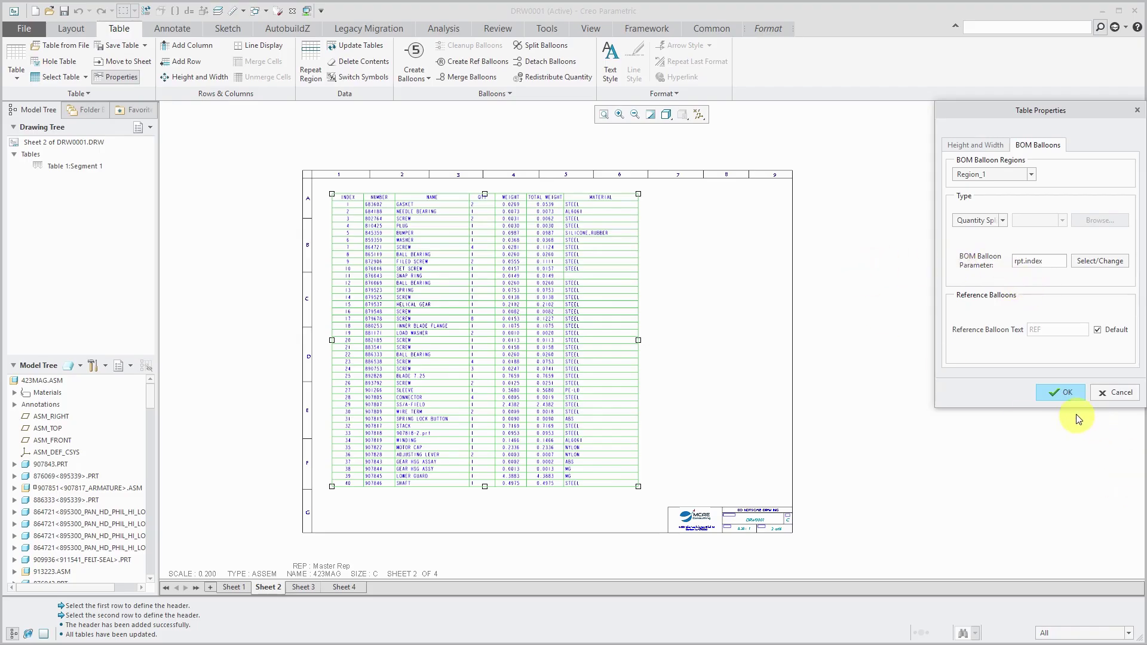
pyautogui.click(1069, 394)
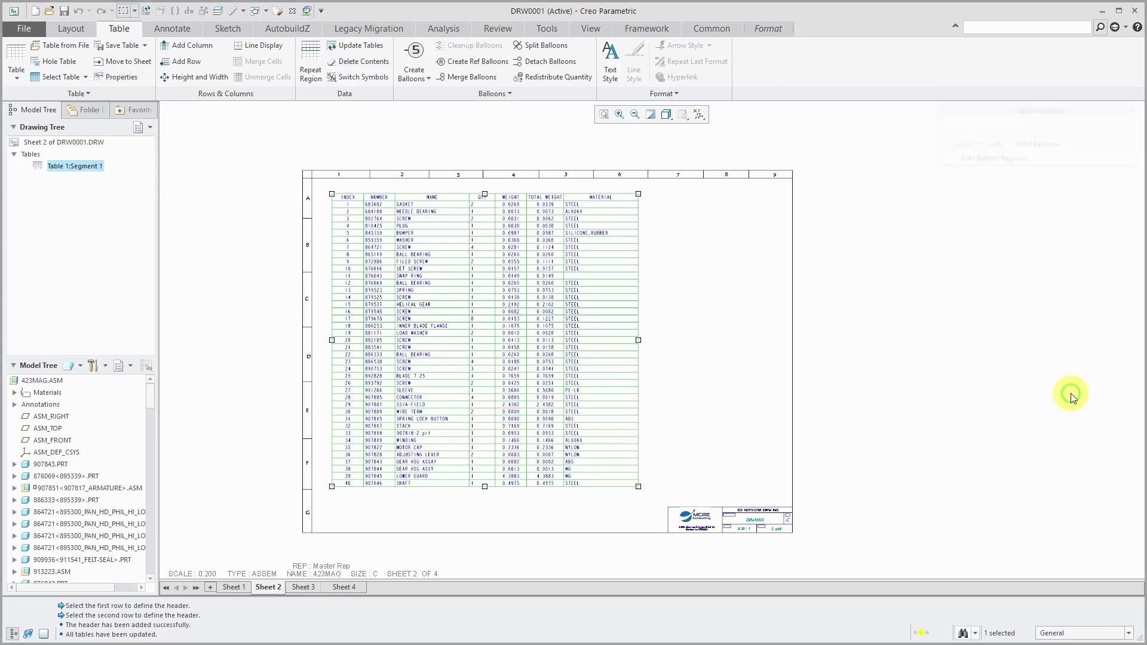
# - On sheet 1, start By Component balloon creation and pick the saw blade and armature
pyautogui.click(230, 587)
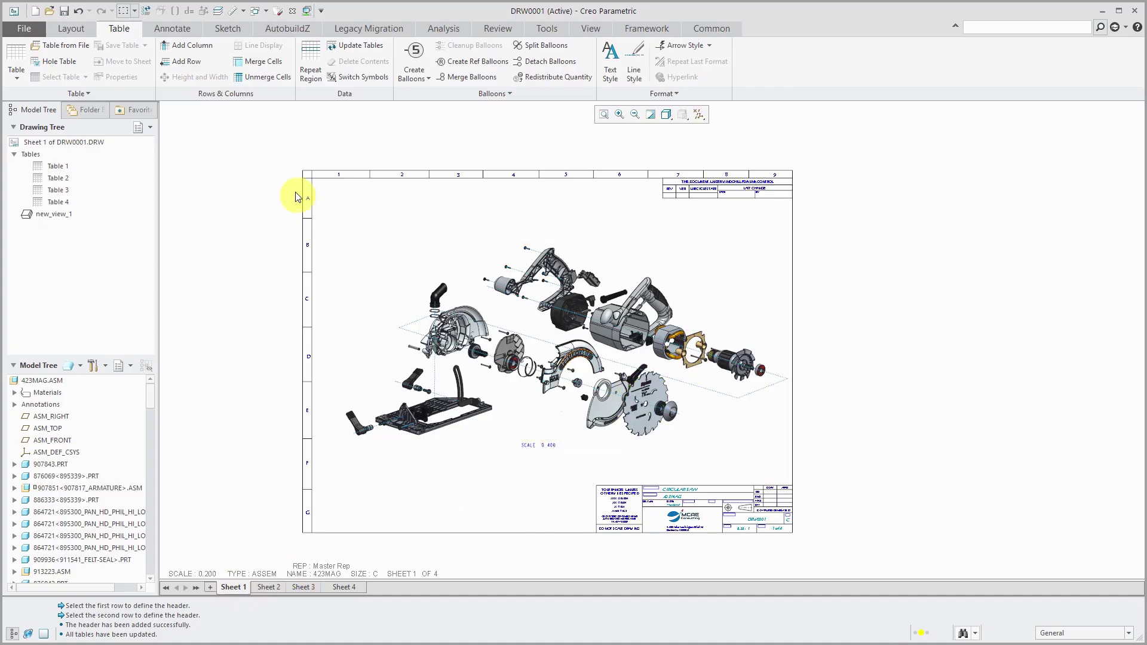
pyautogui.click(420, 80)
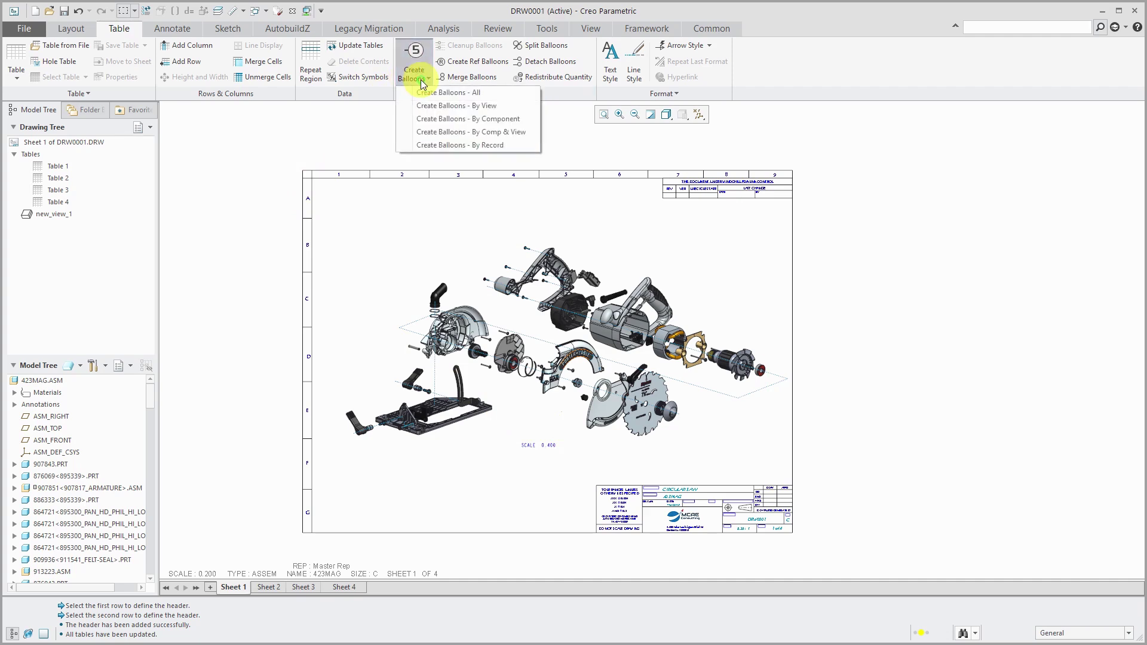
pyautogui.click(453, 118)
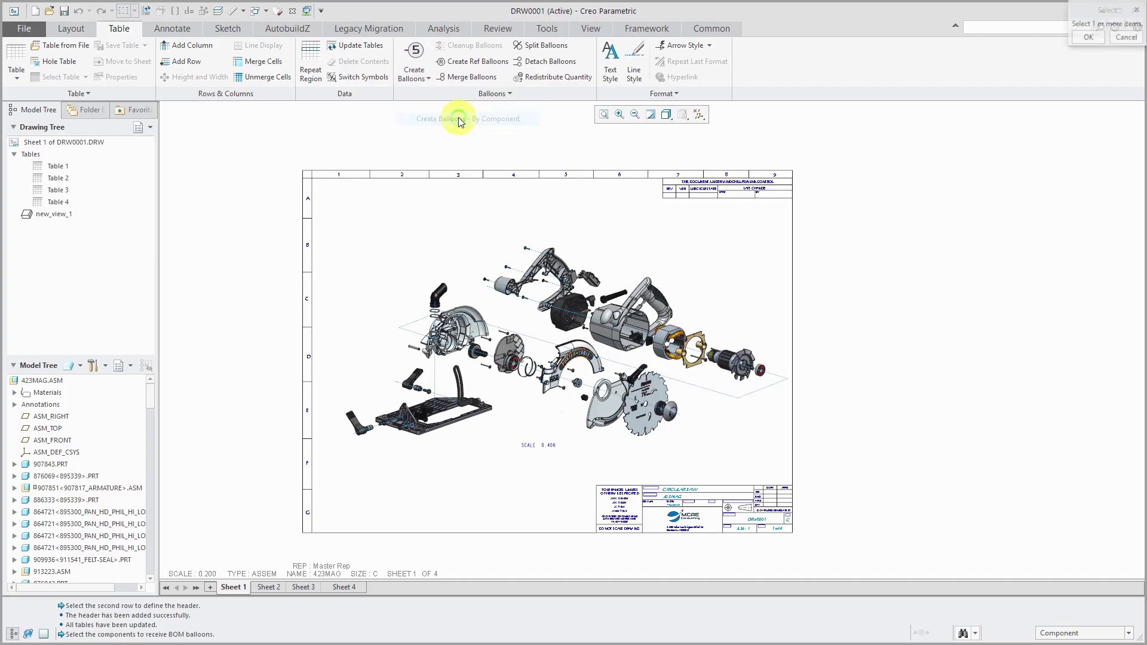
pyautogui.click(417, 427)
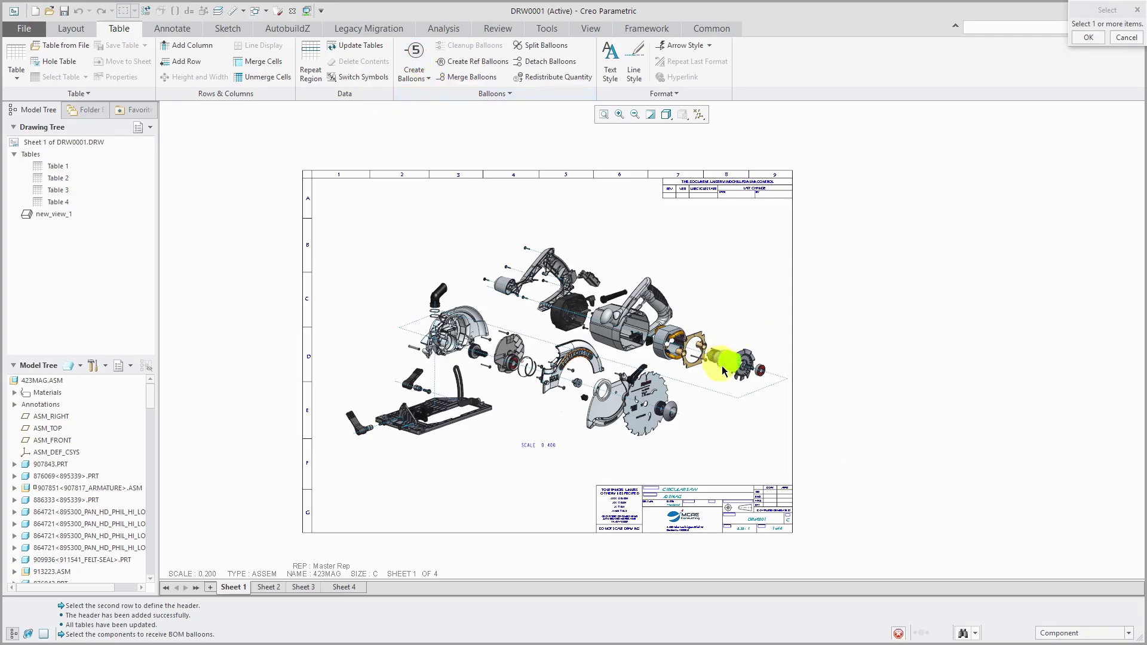
pyautogui.click(644, 396)
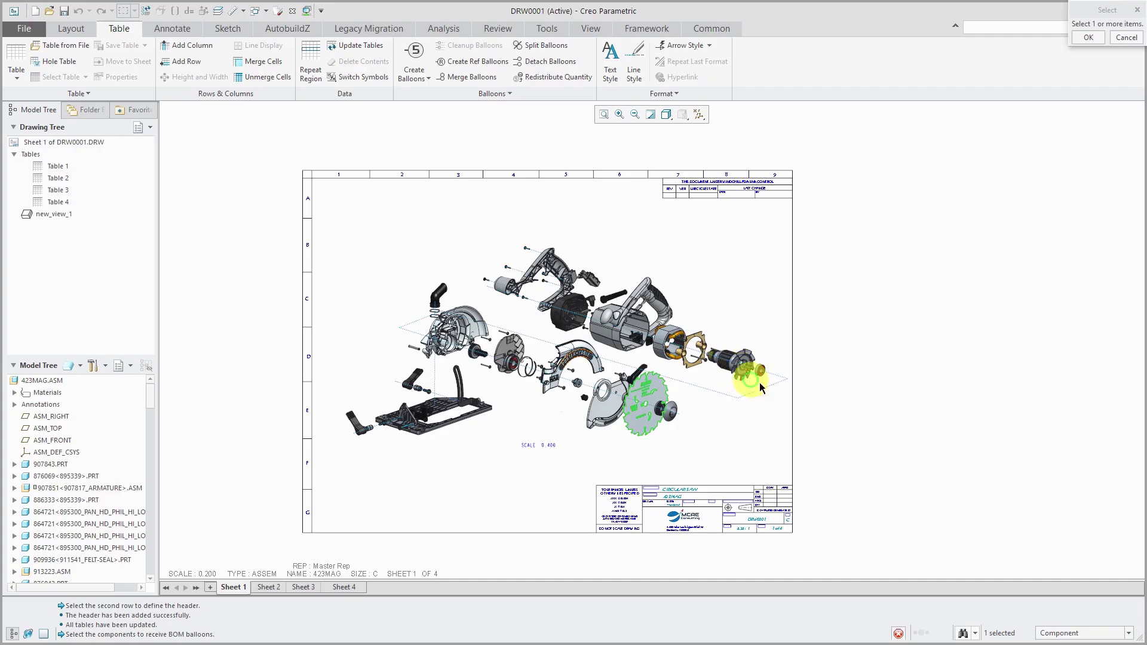
pyautogui.click(751, 360)
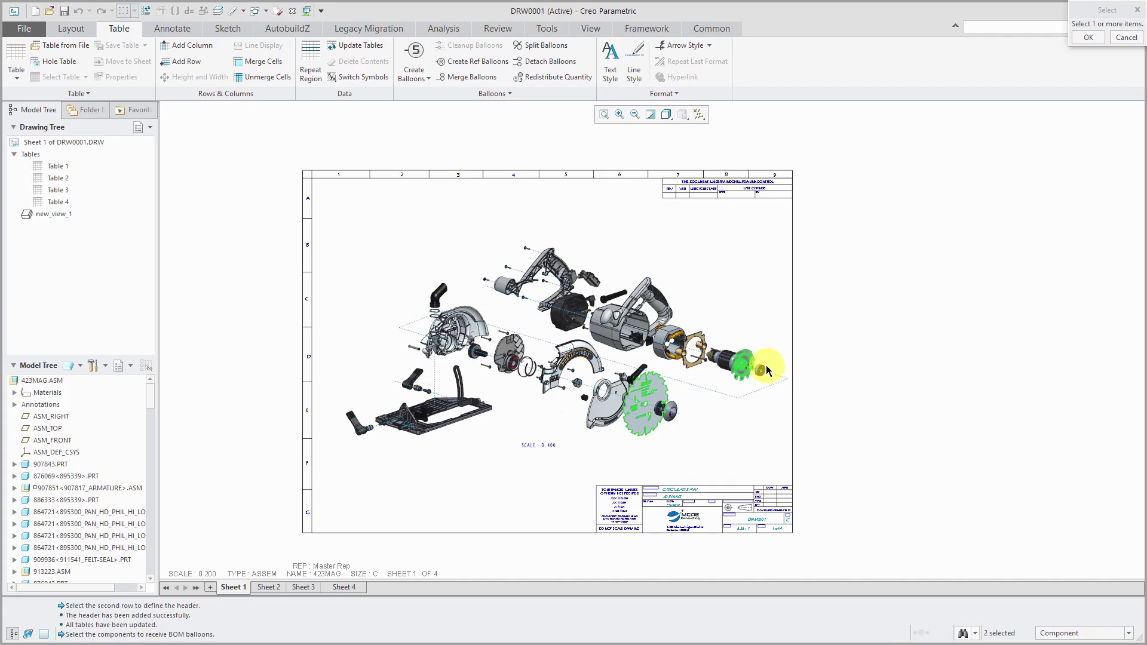
# - Add the left guard housing, base plate, fan, motor housing, upper handle and small screw
pyautogui.scroll(1, 471, 315)
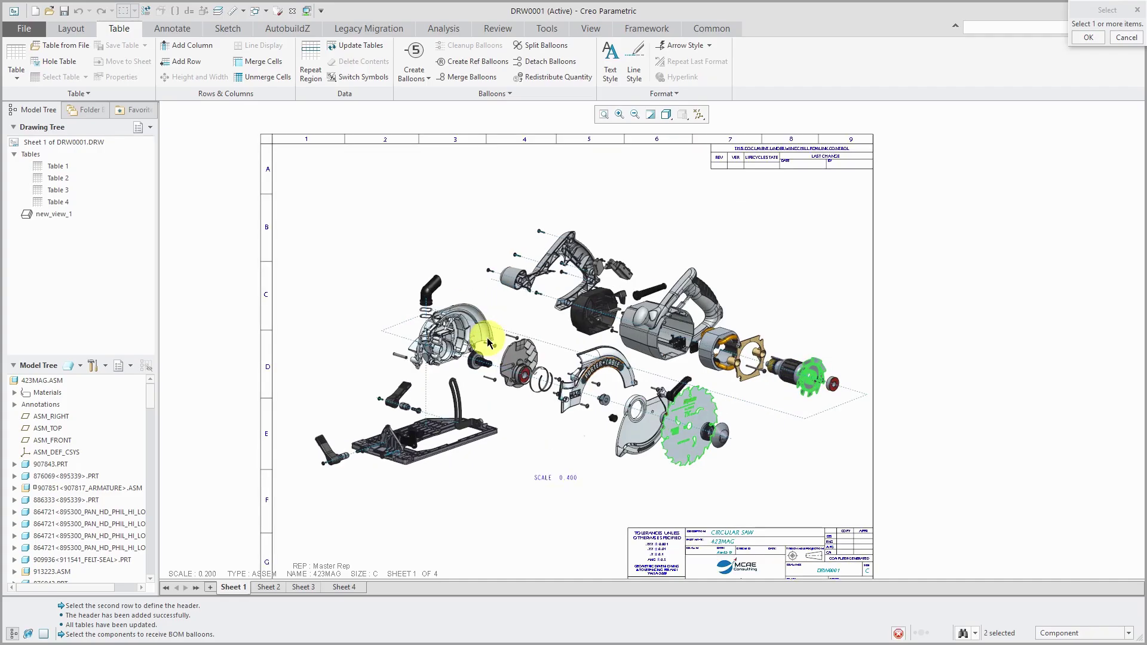
pyautogui.scroll(1, 479, 328)
pyautogui.scroll(1, 479, 328)
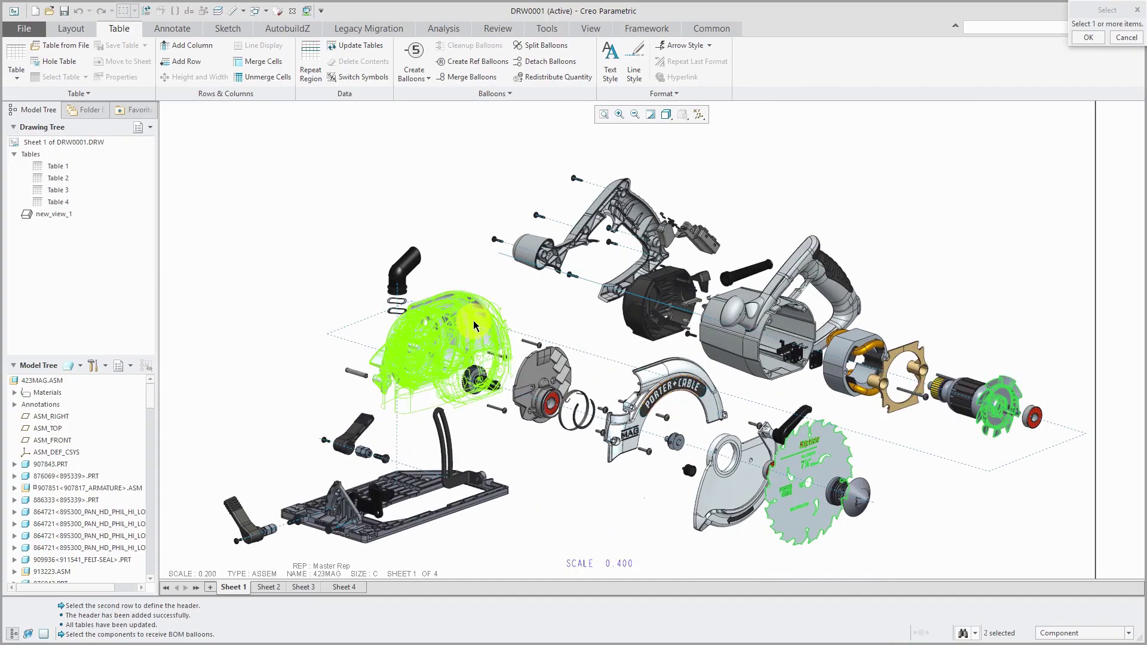
pyautogui.keyDown('ctrl'); pyautogui.click(474, 324); pyautogui.keyUp('ctrl')
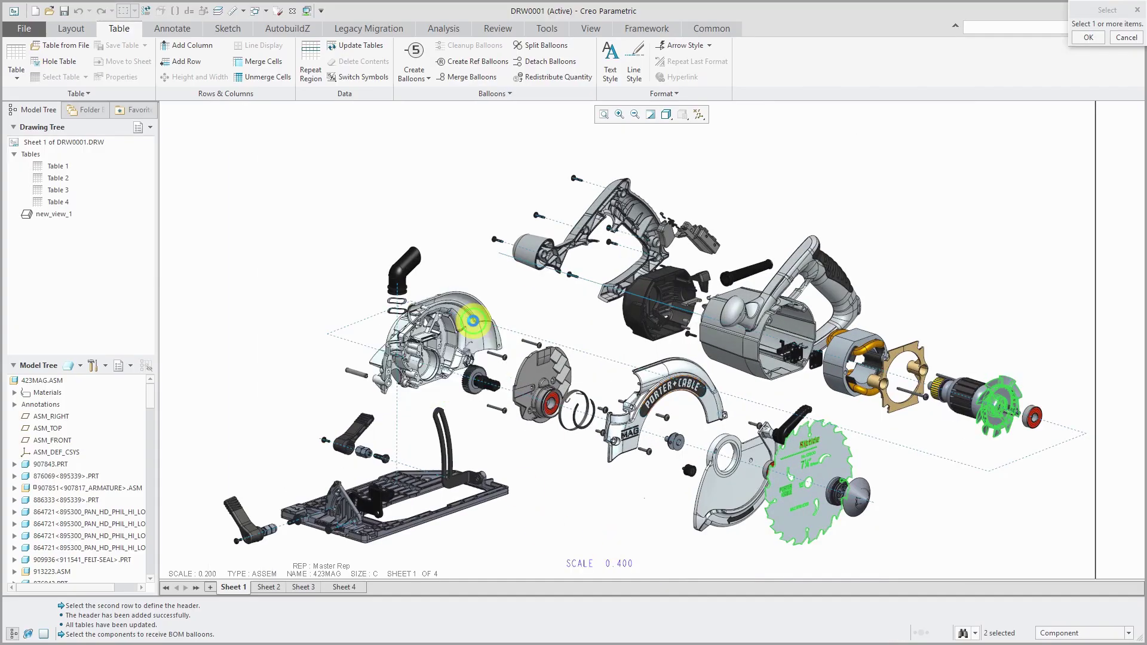
pyautogui.keyDown('ctrl'); pyautogui.click(429, 519); pyautogui.keyUp('ctrl')
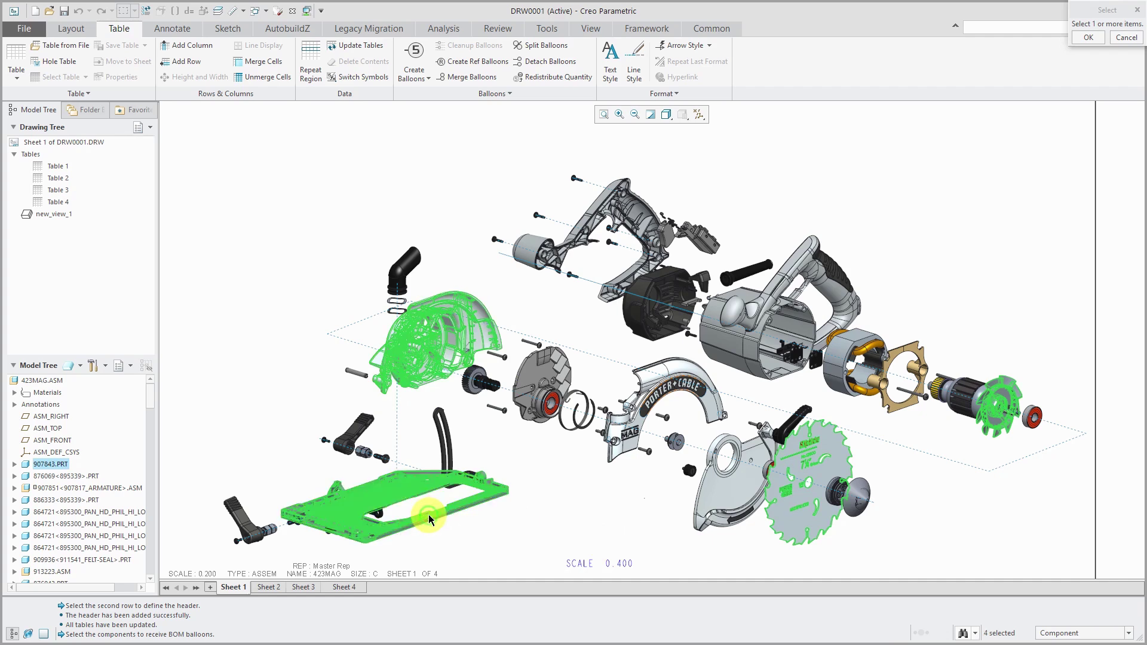
pyautogui.keyDown('ctrl'); pyautogui.click(665, 293); pyautogui.keyUp('ctrl')
pyautogui.keyDown('ctrl'); pyautogui.click(726, 331); pyautogui.keyUp('ctrl')
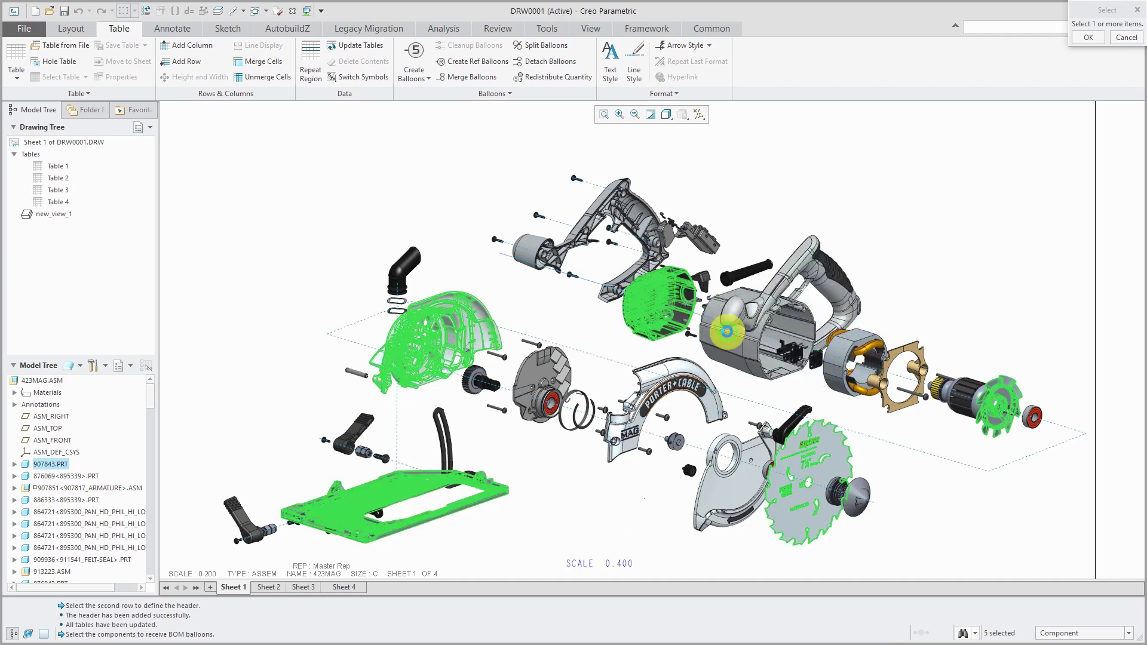
pyautogui.keyDown('ctrl'); pyautogui.click(618, 191); pyautogui.keyUp('ctrl')
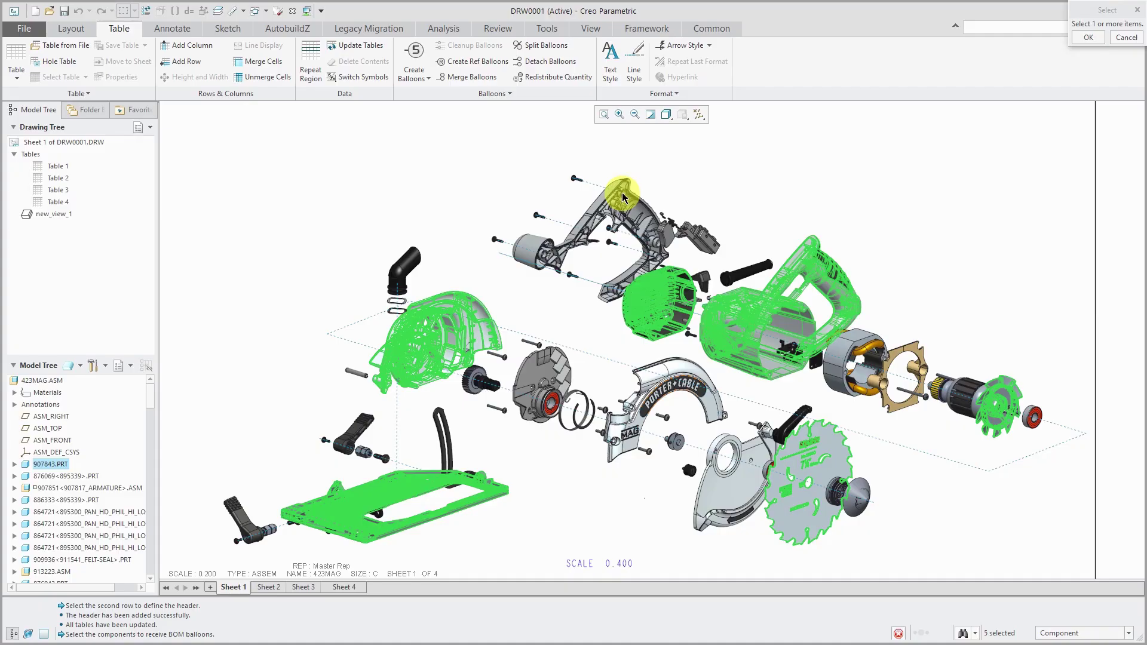
pyautogui.keyDown('ctrl'); pyautogui.click(571, 180); pyautogui.keyUp('ctrl')
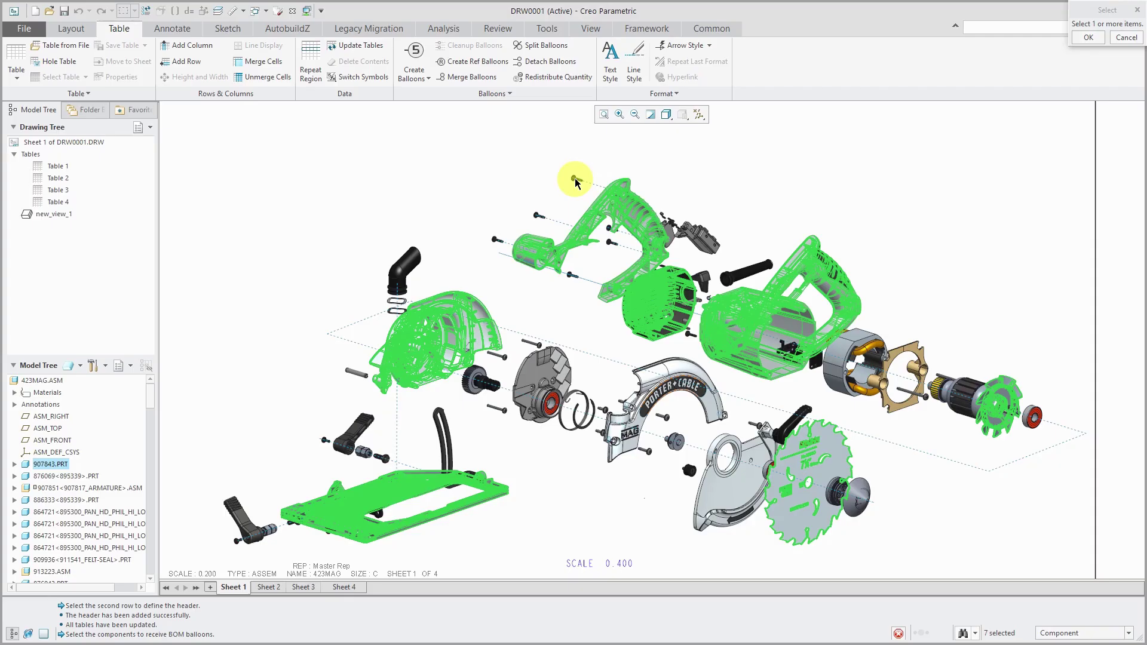
# - Add the lower and upper saw guards to the picked components
pyautogui.scroll(-2, 575, 181)
pyautogui.scroll(-2, 575, 178)
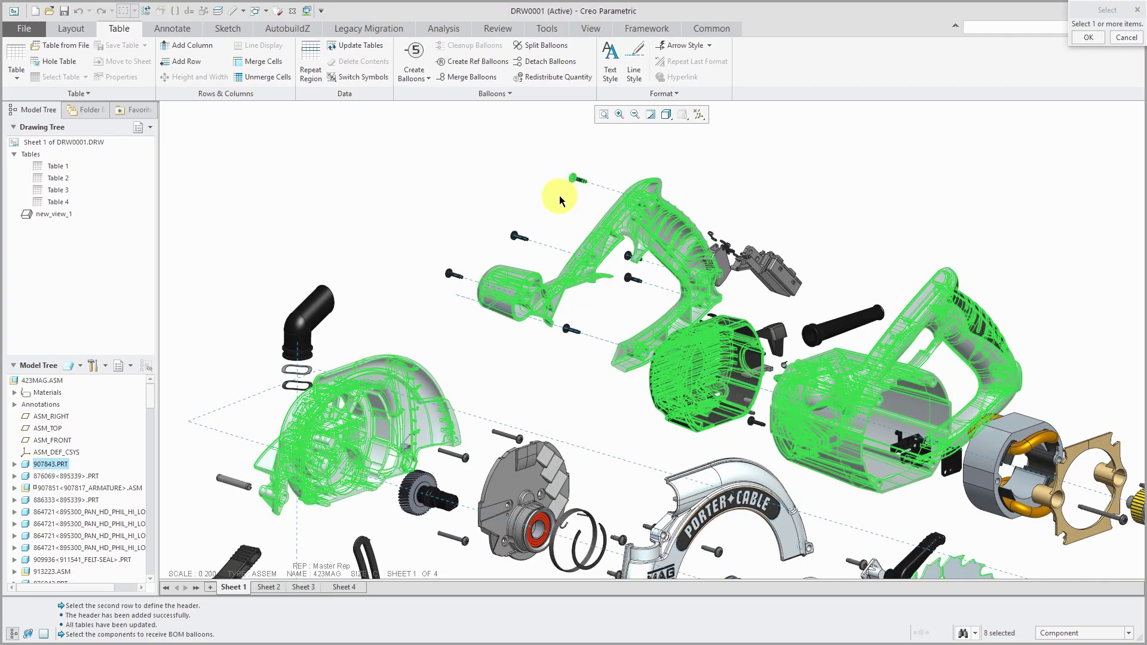
pyautogui.scroll(2, 559, 196)
pyautogui.scroll(2, 708, 375)
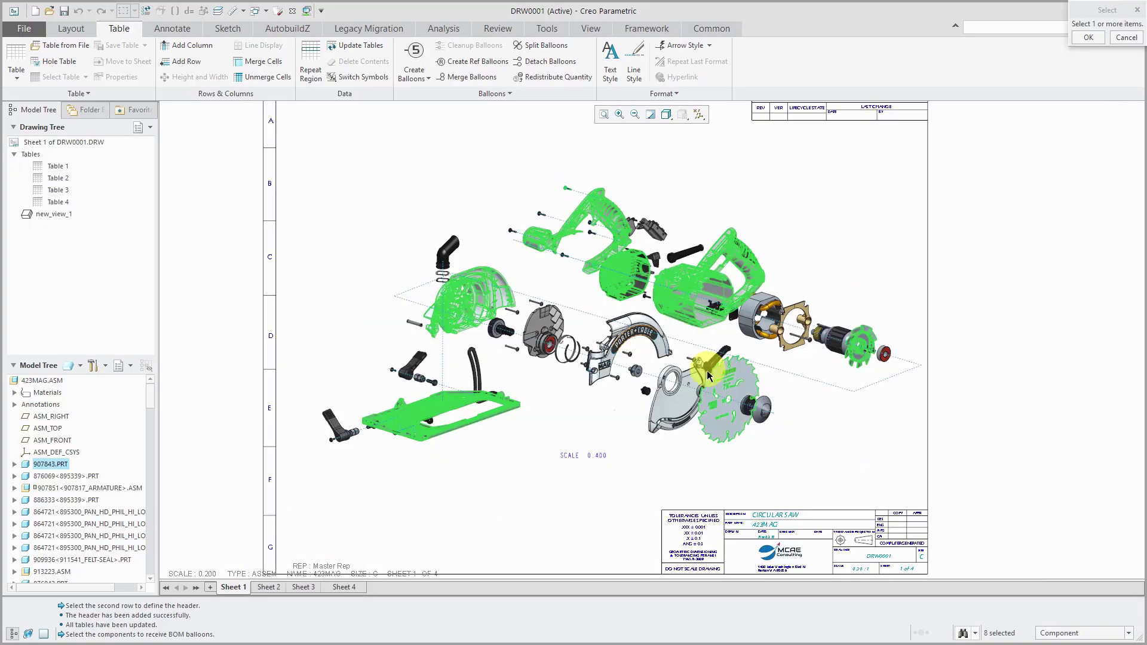
pyautogui.scroll(2, 708, 375)
pyautogui.scroll(1, 679, 389)
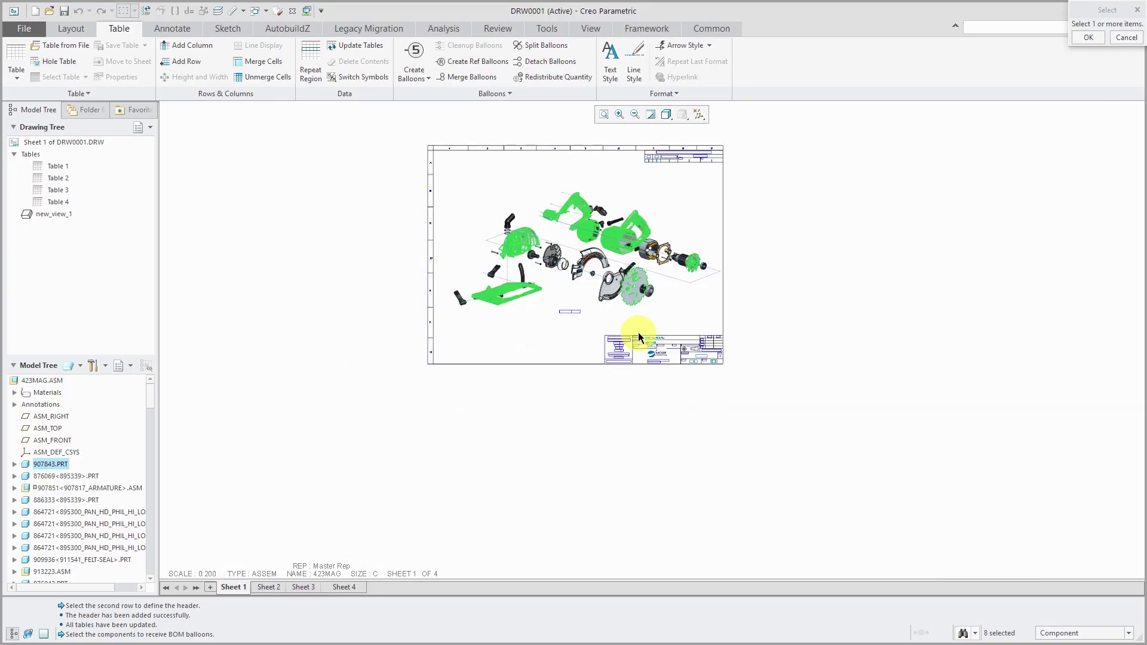
pyautogui.scroll(2, 615, 251)
pyautogui.scroll(1, 600, 245)
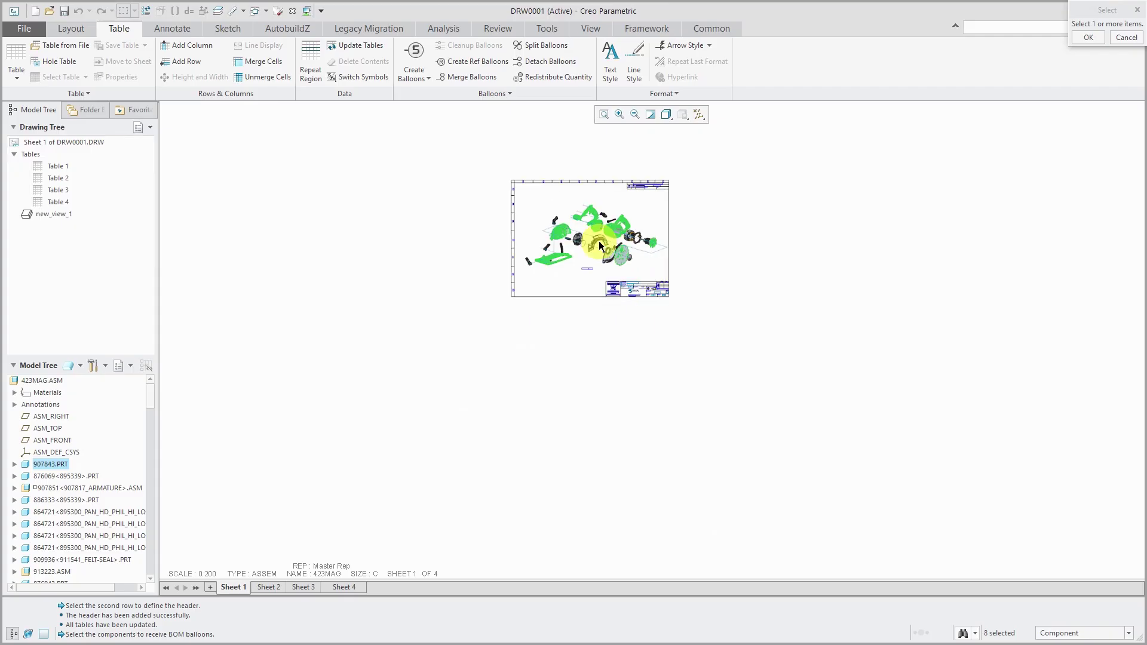
pyautogui.scroll(-1, 602, 246)
pyautogui.scroll(-1, 605, 248)
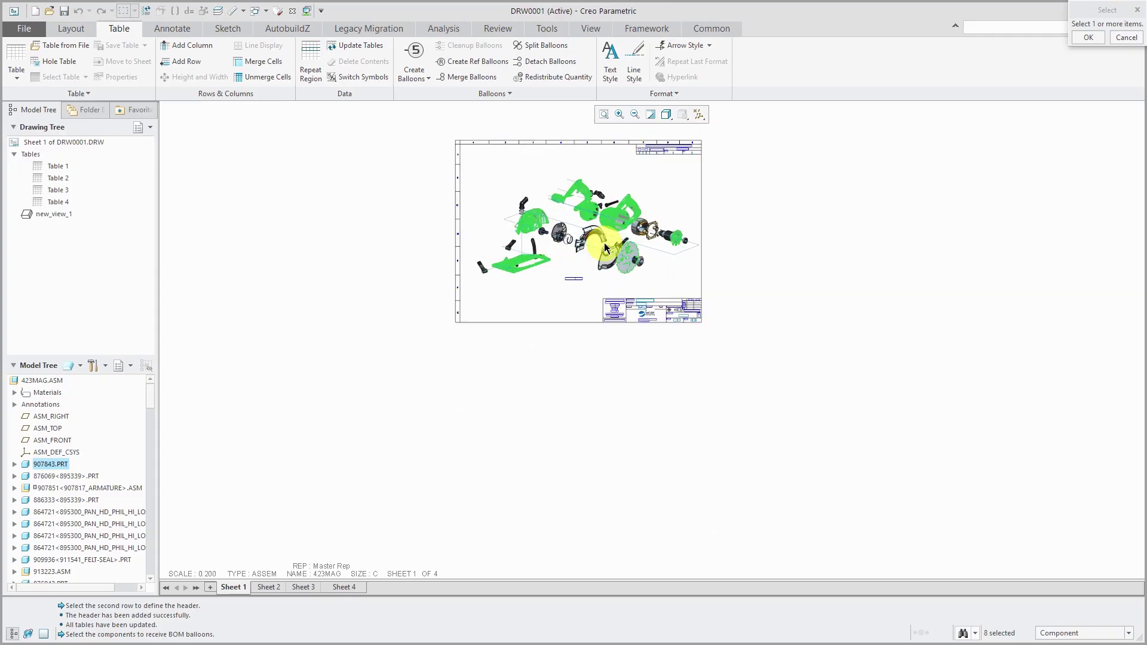
pyautogui.scroll(-1, 605, 248)
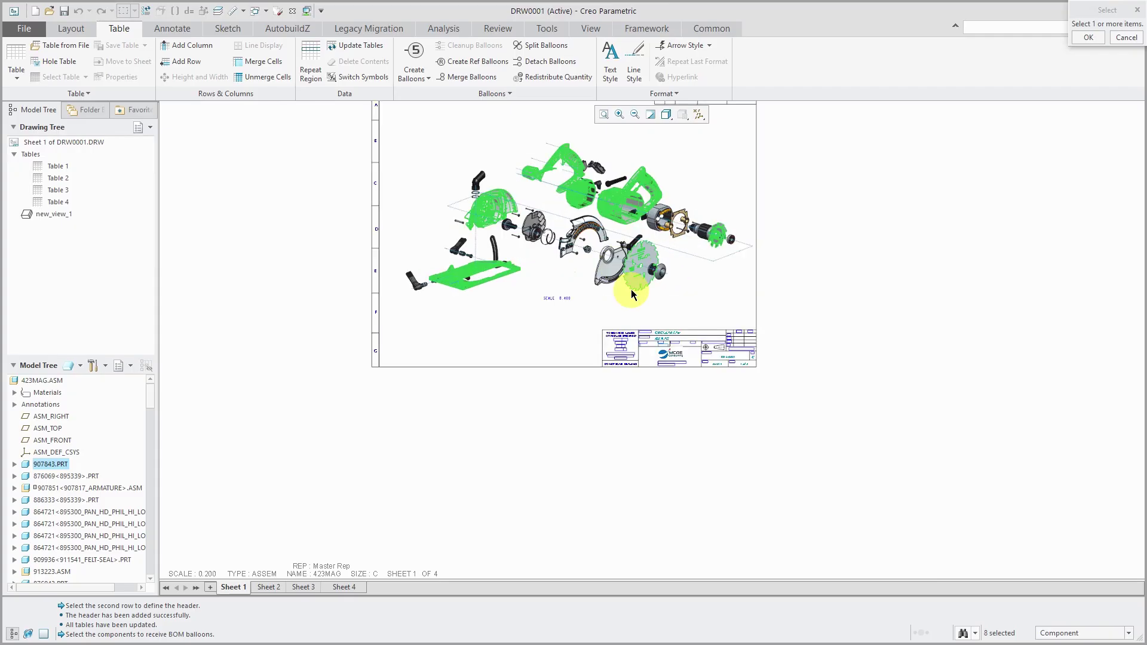
pyautogui.scroll(-1, 627, 292)
pyautogui.scroll(-1, 626, 289)
pyautogui.keyDown('ctrl'); pyautogui.click(618, 278); pyautogui.keyUp('ctrl')
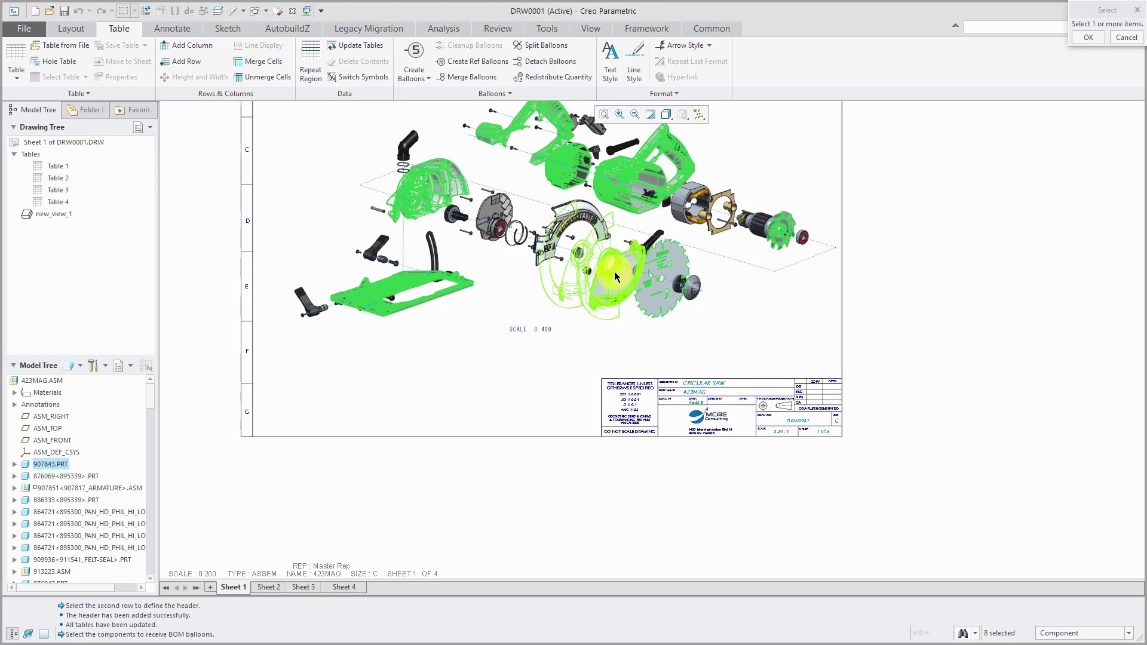
pyautogui.keyDown('ctrl'); pyautogui.click(589, 210); pyautogui.keyUp('ctrl')
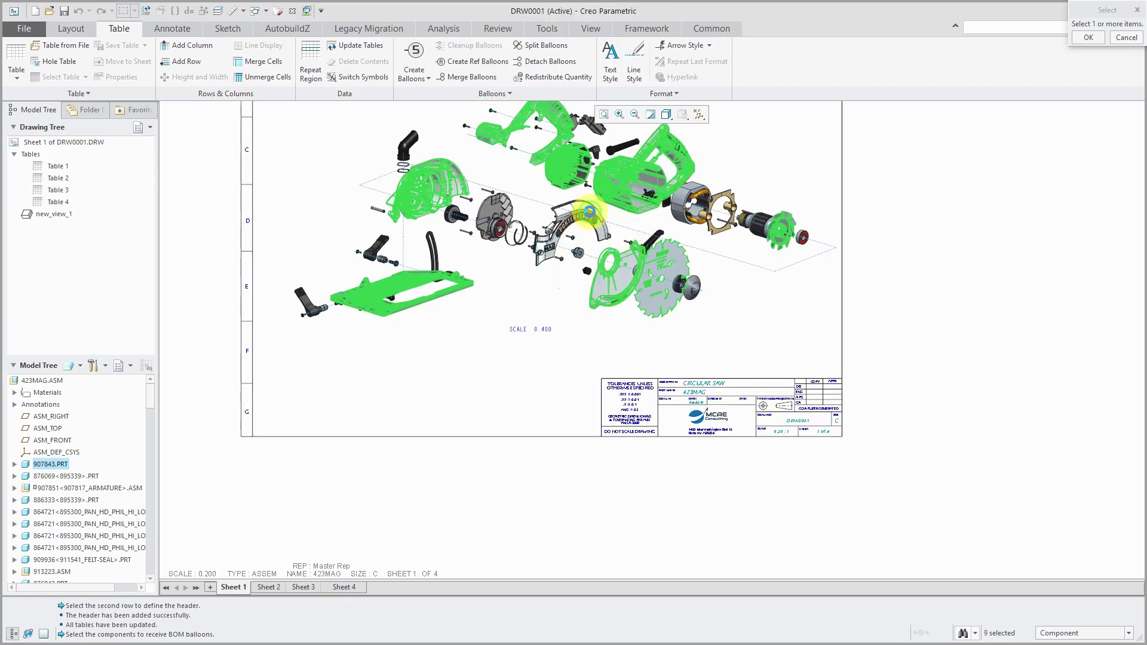
# - Create the quantity split balloons on the picked components, such as 17 over 8, and deselect
pyautogui.click(1088, 38)
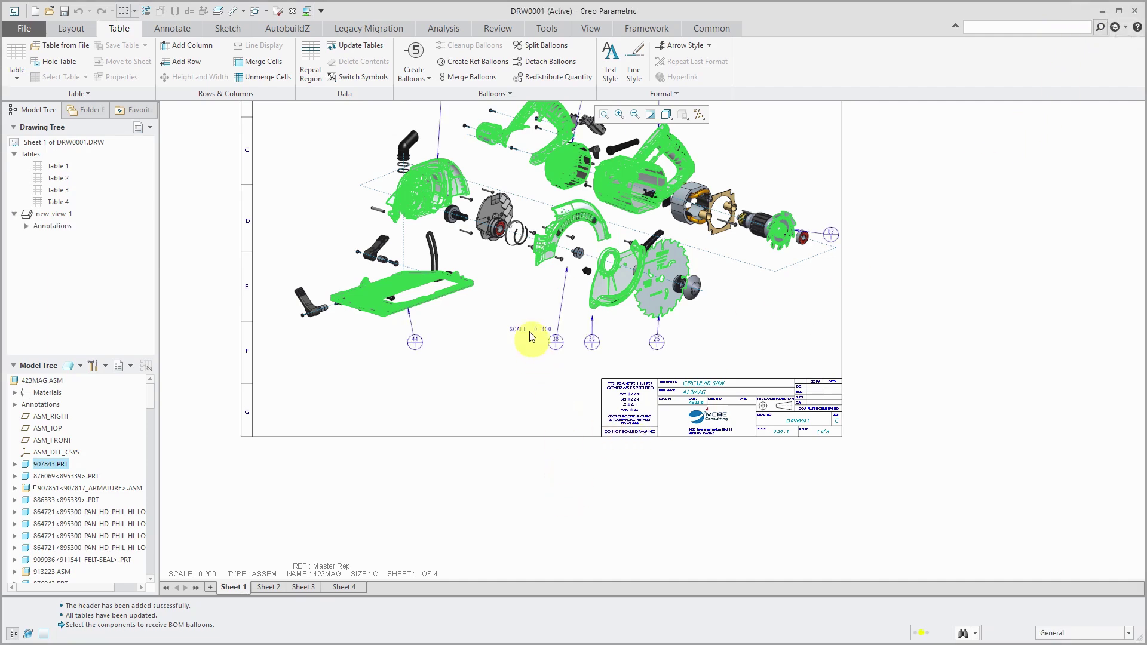
pyautogui.click(528, 445)
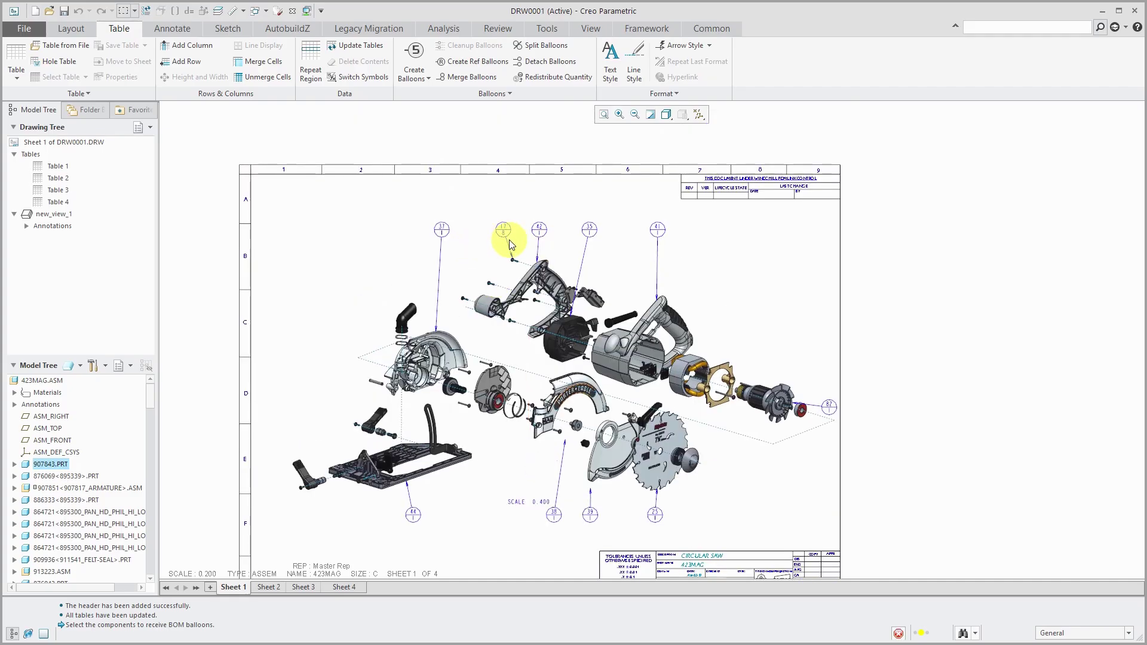
pyautogui.scroll(1, 510, 243)
pyautogui.scroll(1, 509, 242)
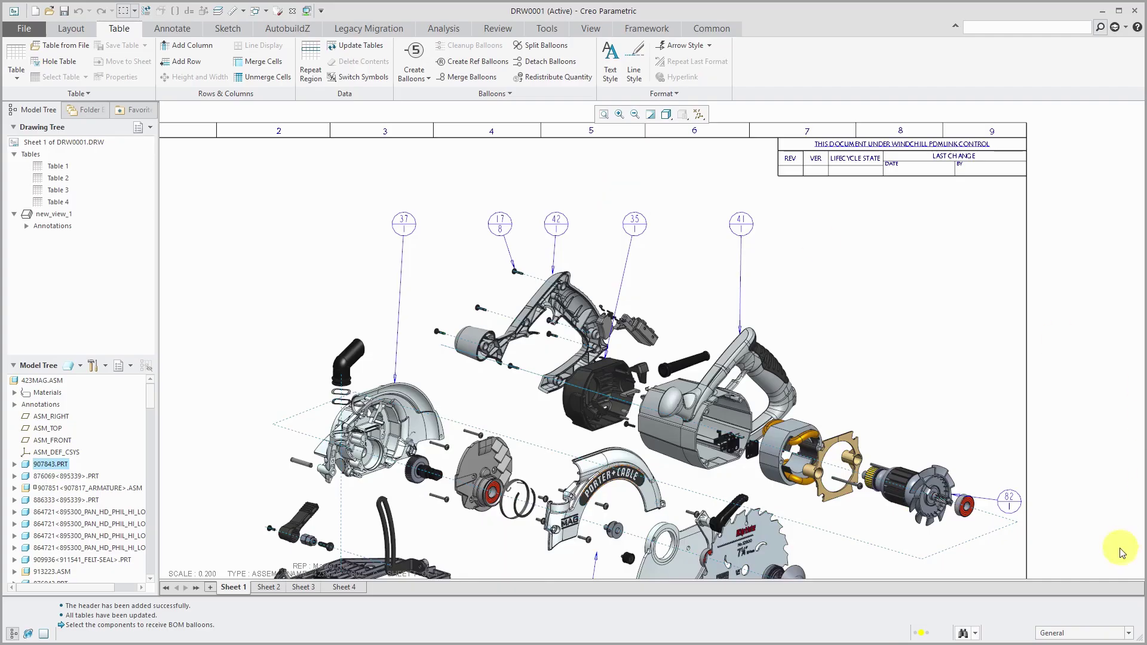
pyautogui.click(1101, 632)
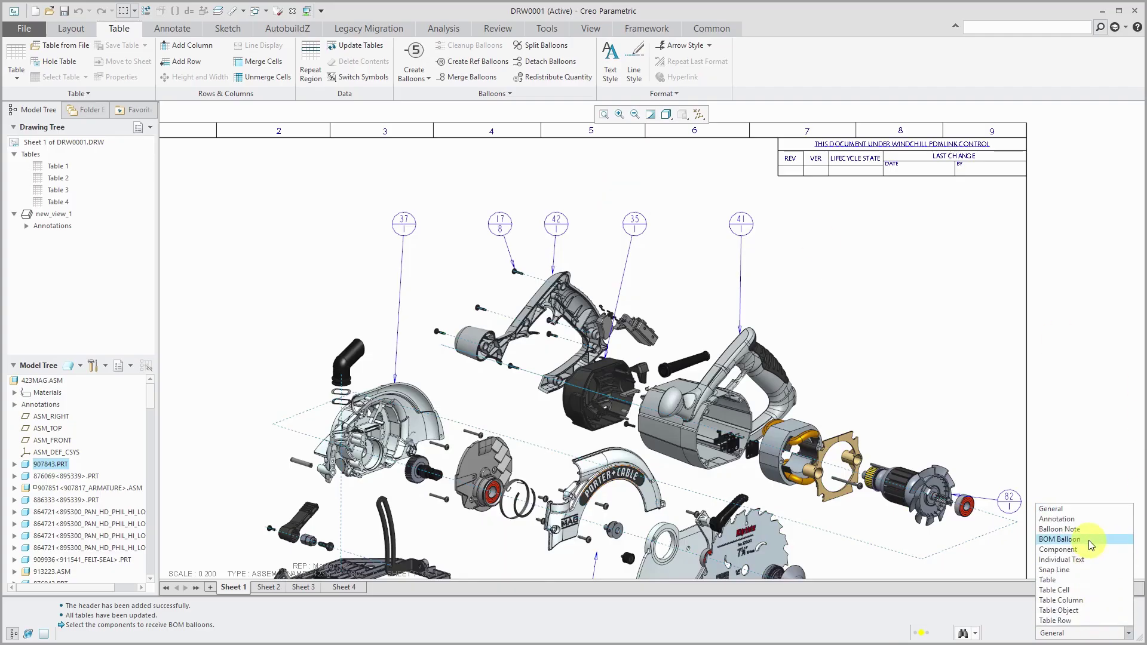
pyautogui.click(1060, 539)
pyautogui.moveTo(257, 170)
pyautogui.mouseDown()
pyautogui.moveTo(379, 251)
pyautogui.moveTo(926, 538)
pyautogui.moveTo(1048, 554)
pyautogui.mouseUp()
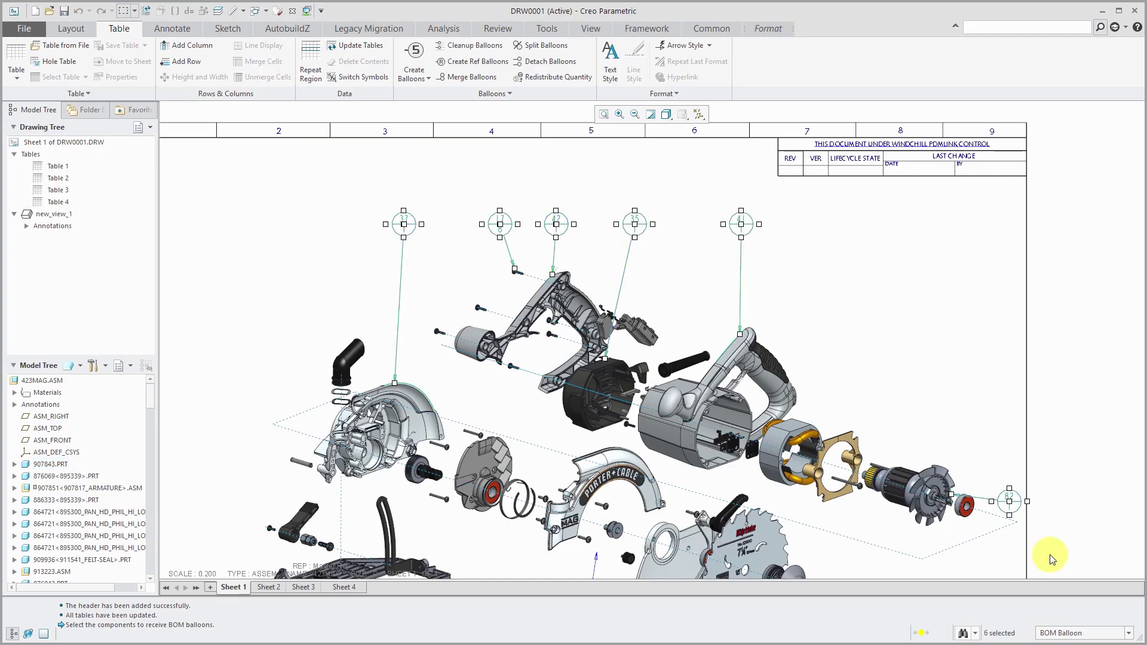
pyautogui.rightClick(933, 327)
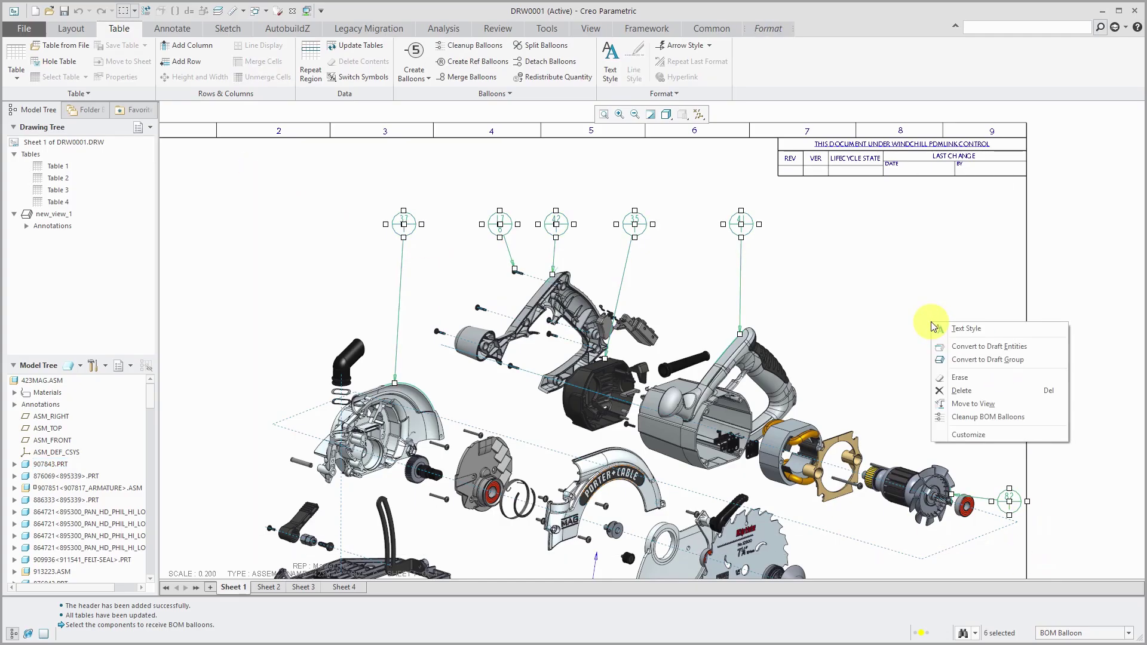
pyautogui.click(965, 416)
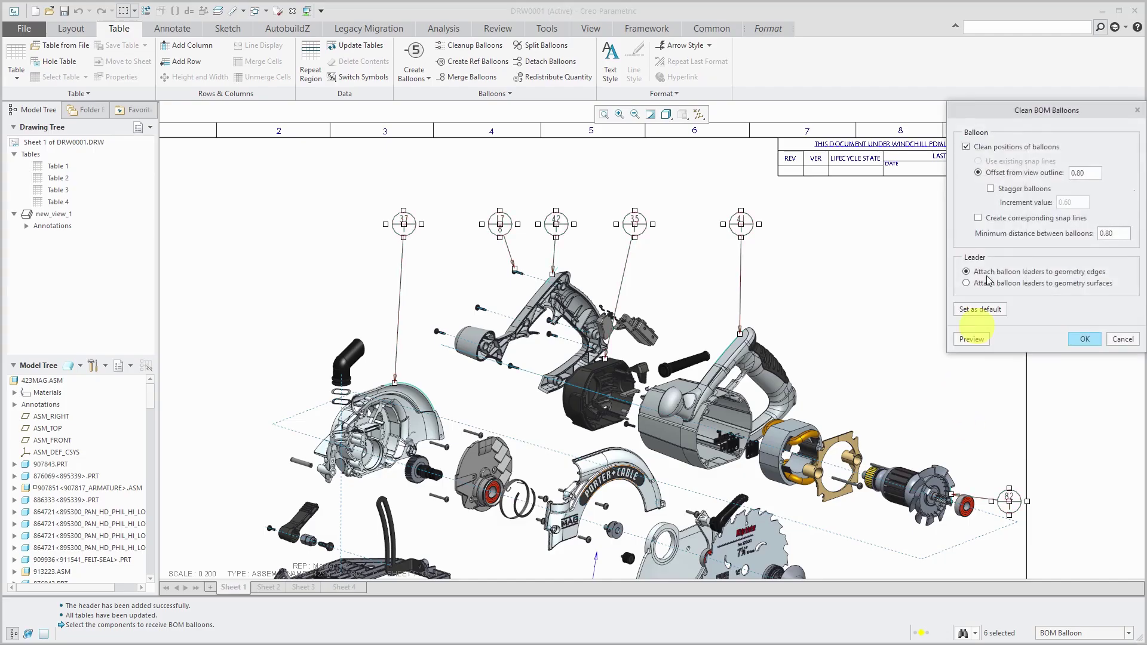
pyautogui.moveTo(1041, 110); pyautogui.dragTo(969, 154)
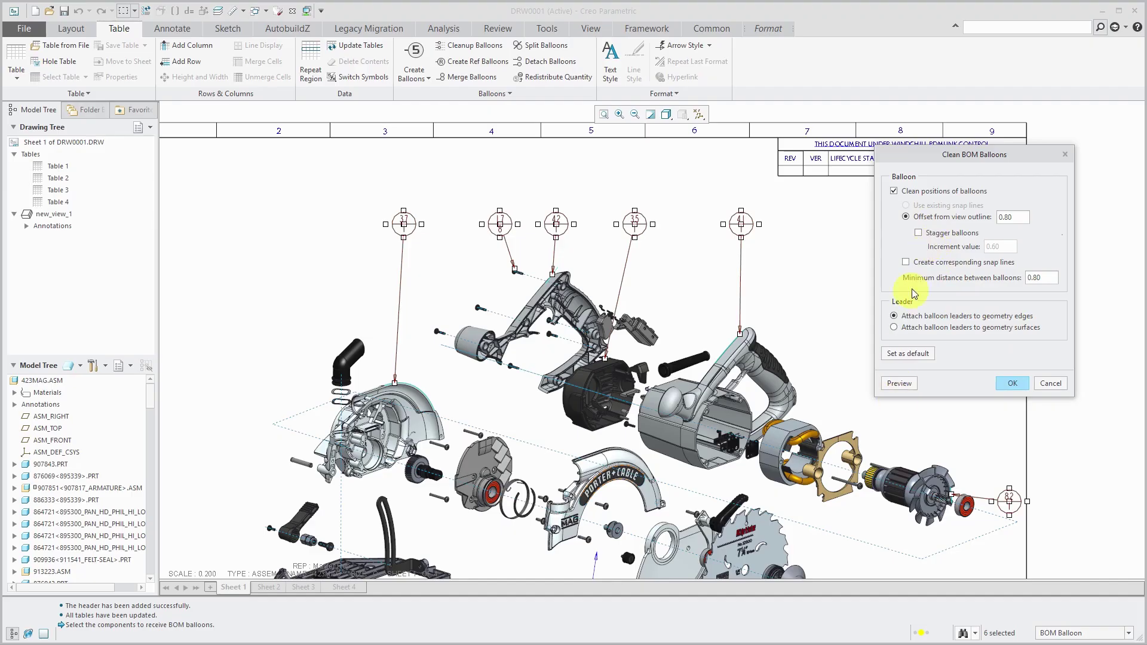
pyautogui.click(1051, 385)
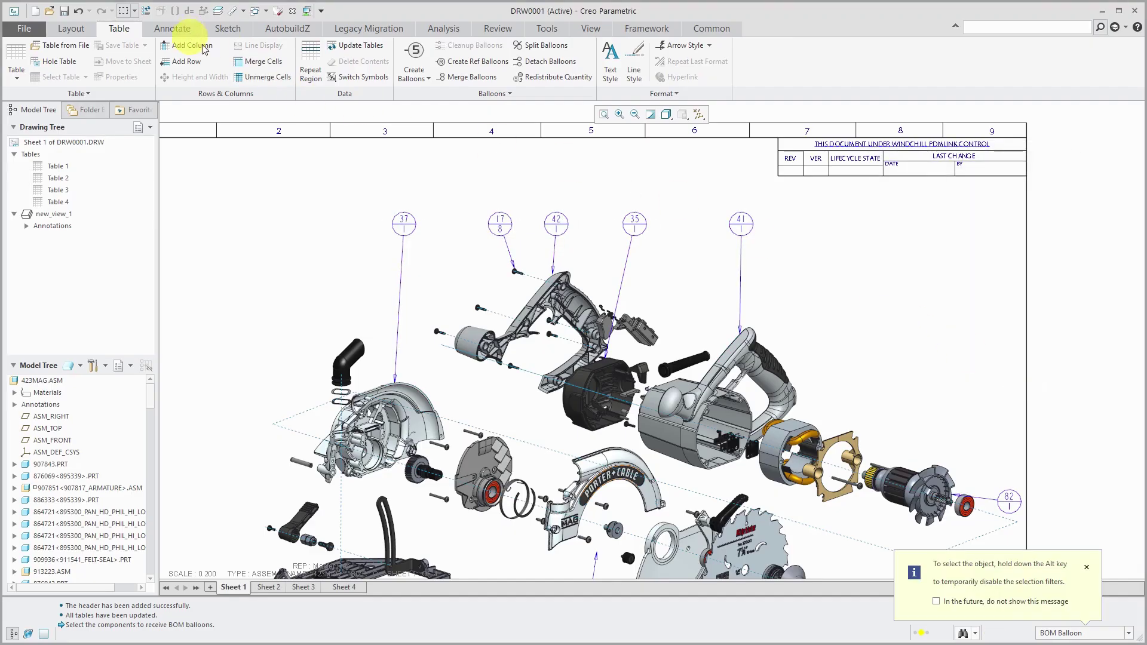
# - Open the Repeat Region options menu for the BOM table
pyautogui.click(309, 60)
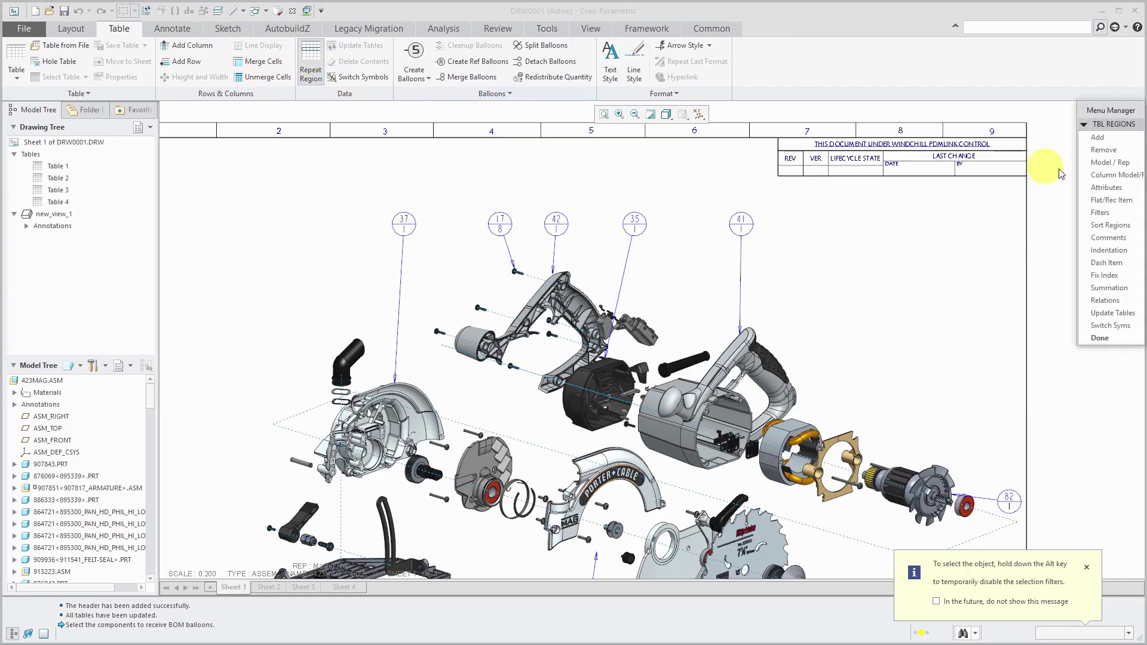